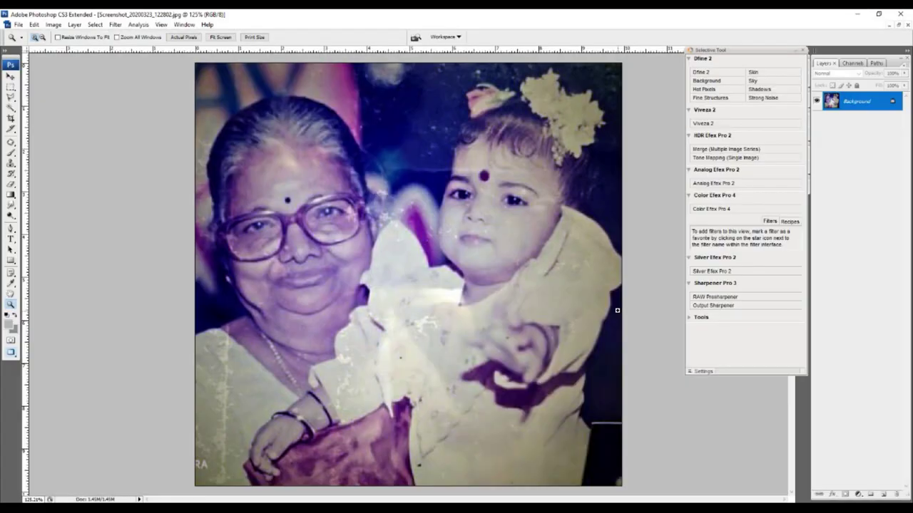
- Inspect the original photo's faces up close, then fit the whole photo on screen
left_click(362, 221)
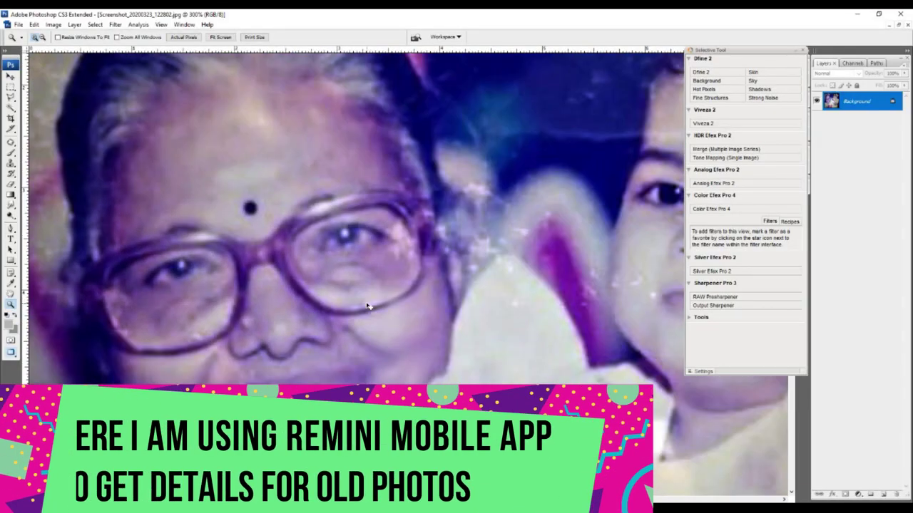
left_click_drag(368, 305, 394, 299)
key("ctrl+minus")
key("ctrl+0")
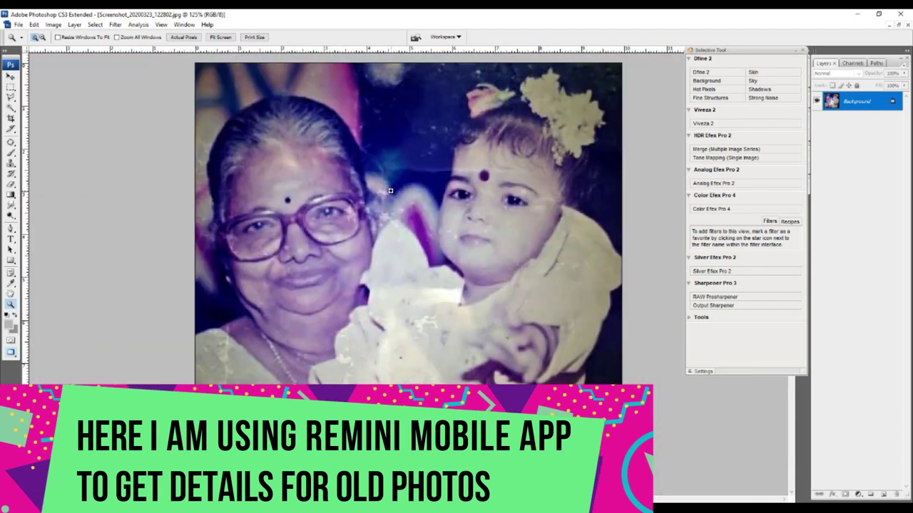
- Switch to the Remini-enhanced copy, close the plug-in filters panel and fit it to the window
key("ctrl+Tab")
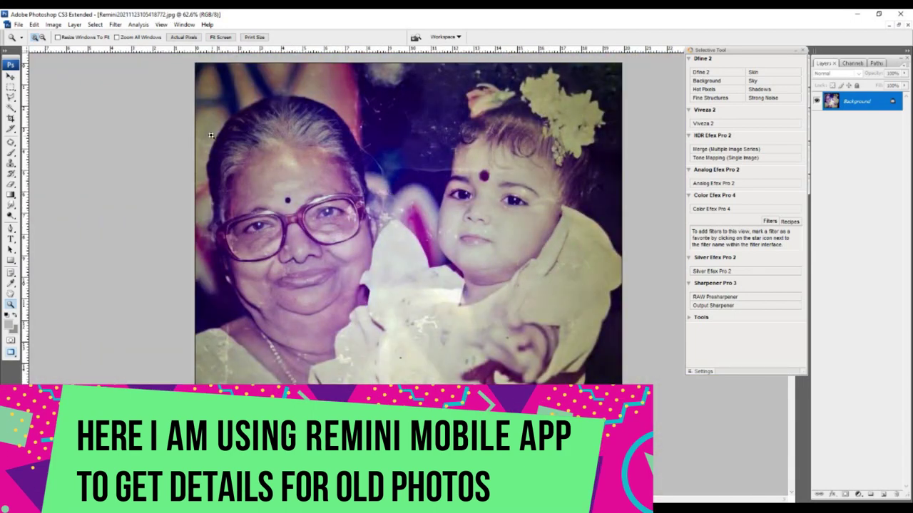
left_click(366, 329)
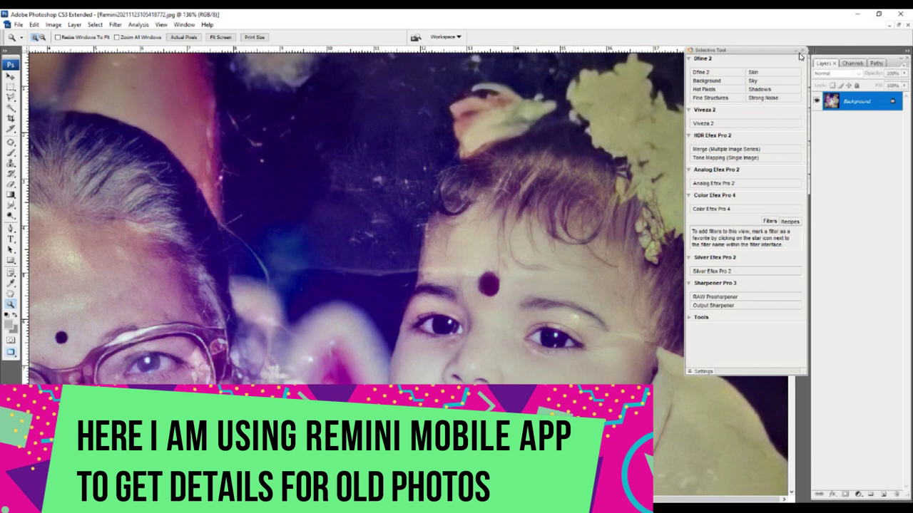
left_click(802, 51)
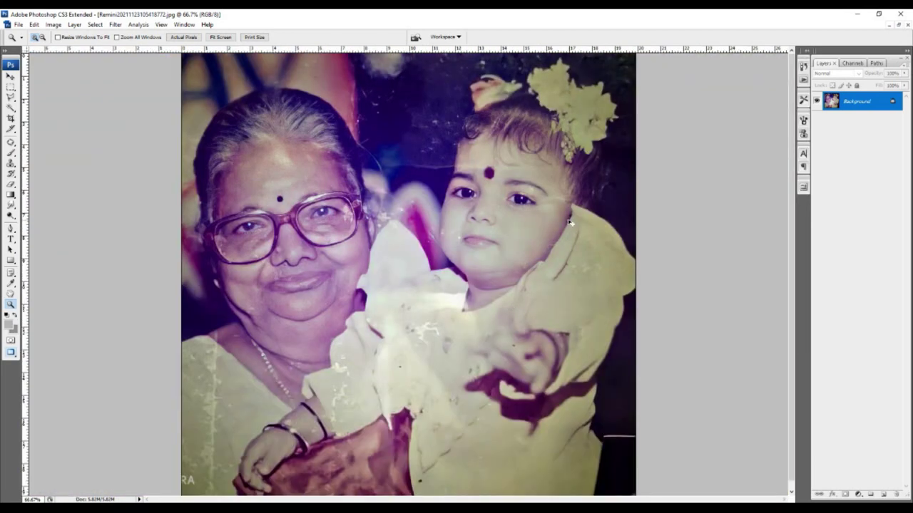
key("ctrl+0")
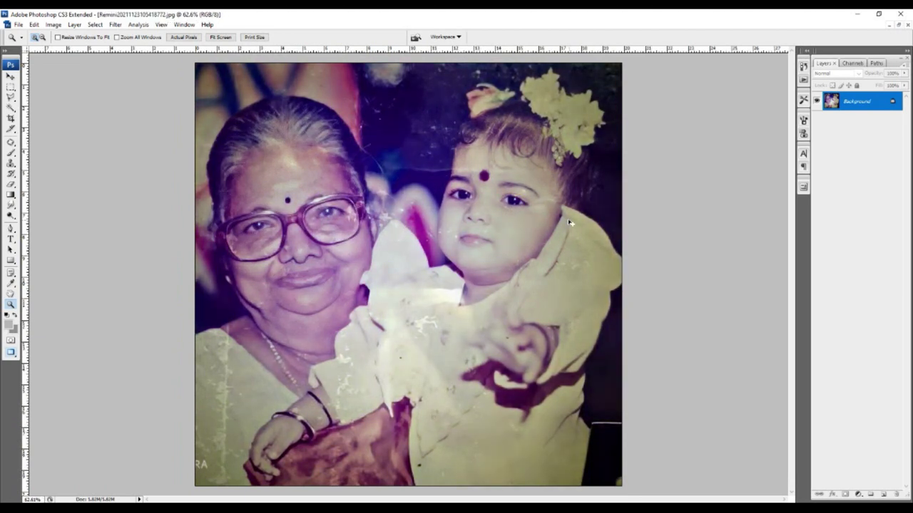
- Crop the enhanced photo to an 18 × 12 in landscape canvas at 800 ppi
key("c")
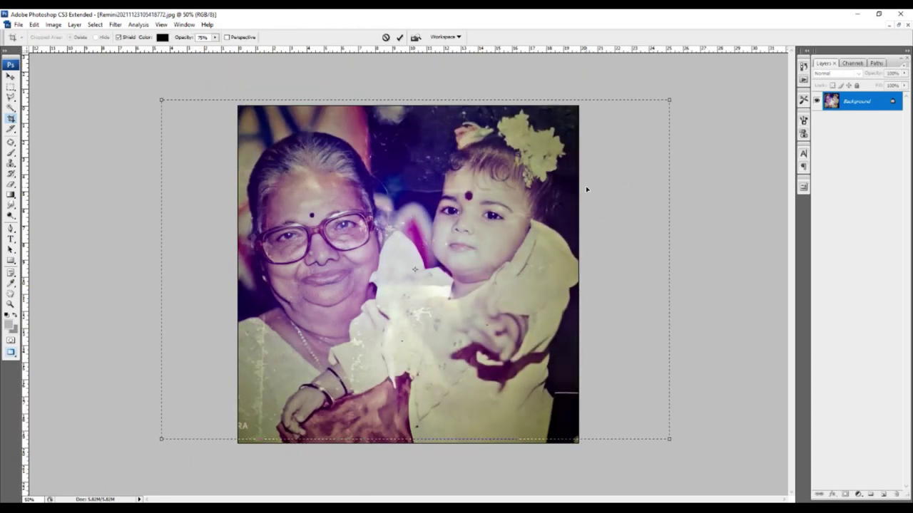
left_click_drag(586, 189, 566, 194)
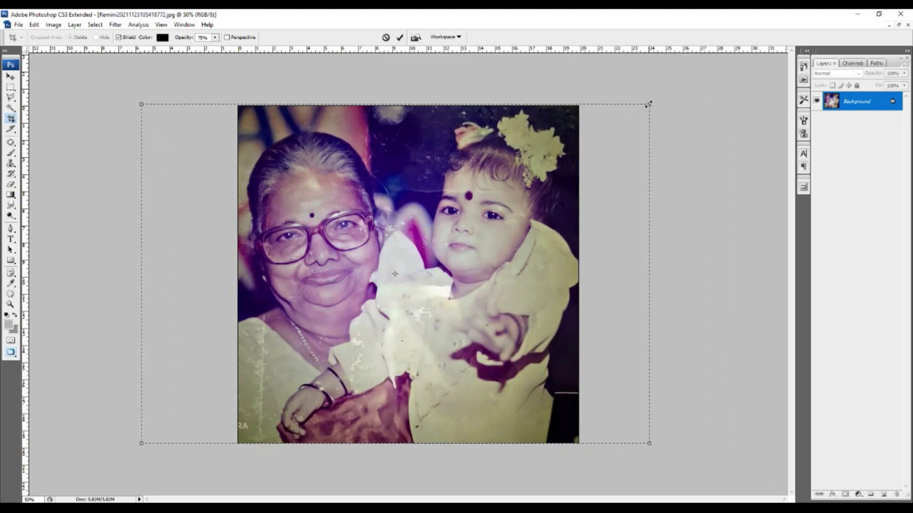
key("Return")
key("ctrl+0")
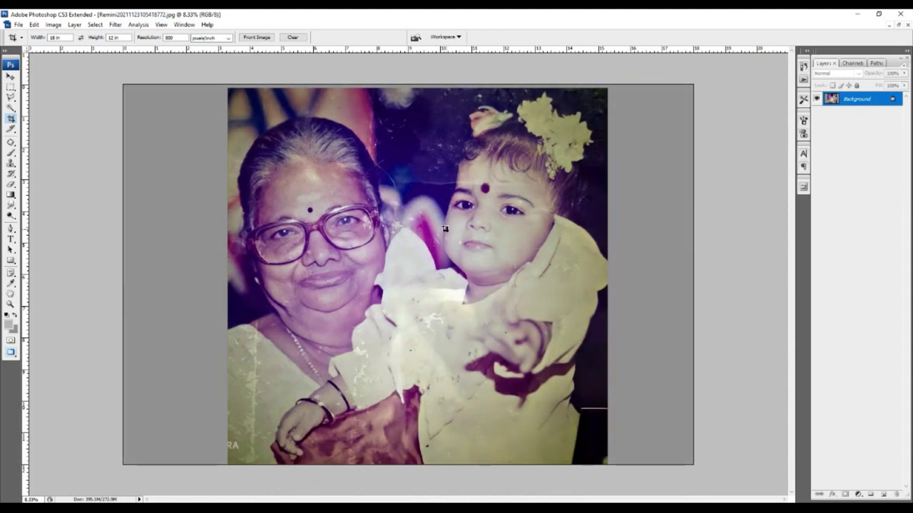
- Play the 100% action from the OIL PAINTING set in the Actions panel
left_click(184, 24)
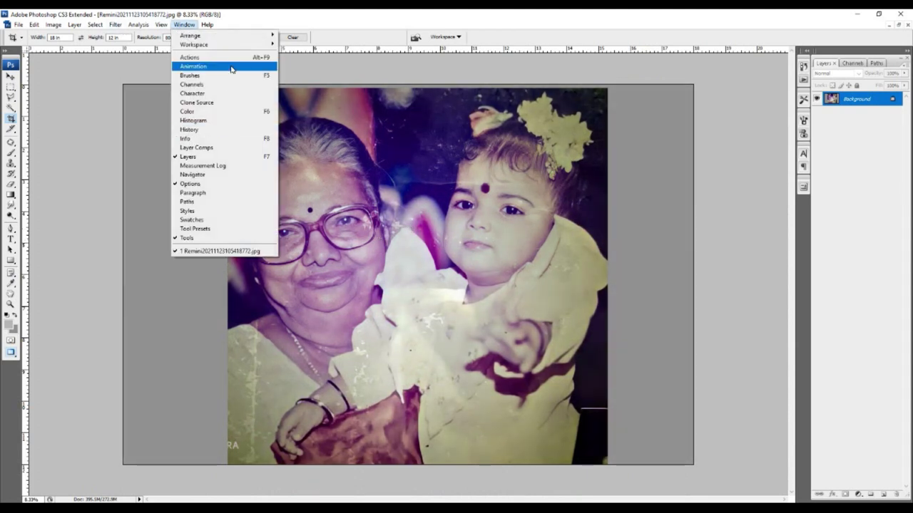
left_click(232, 67)
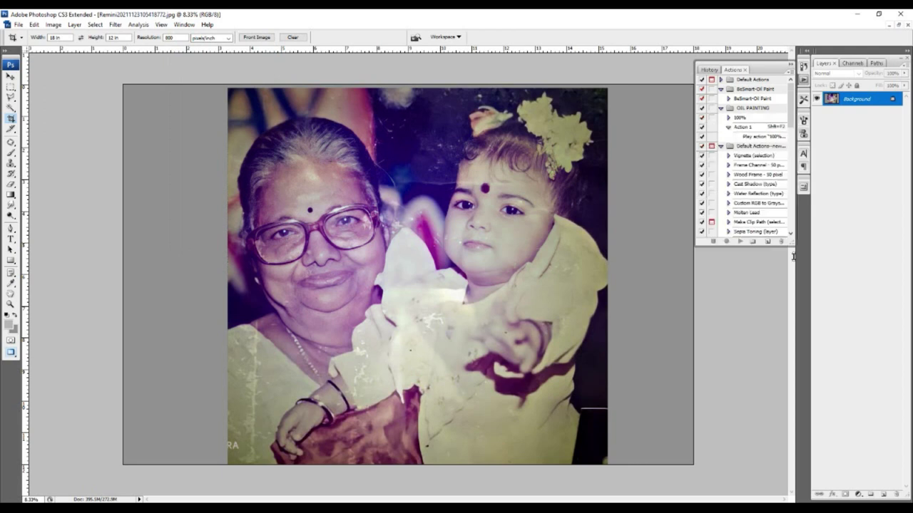
left_click_drag(783, 118, 784, 327)
left_click(760, 108)
left_click(745, 118)
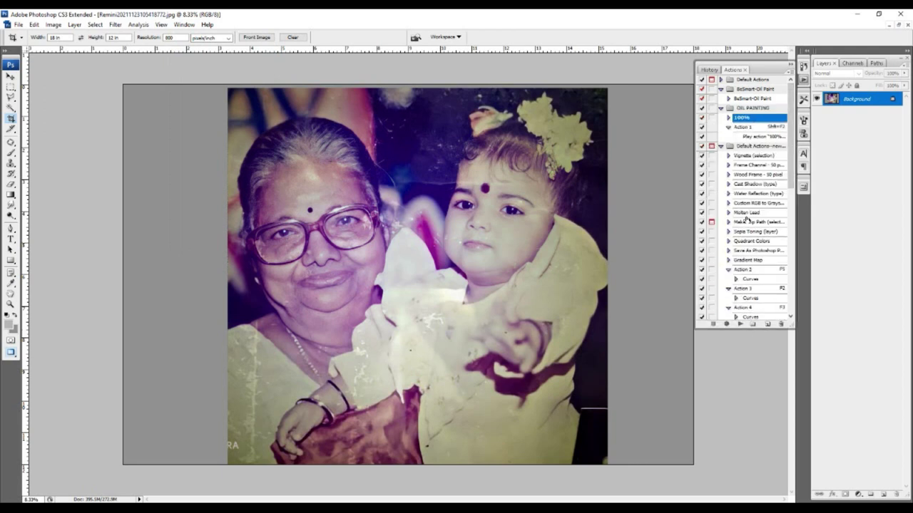
left_click(739, 324)
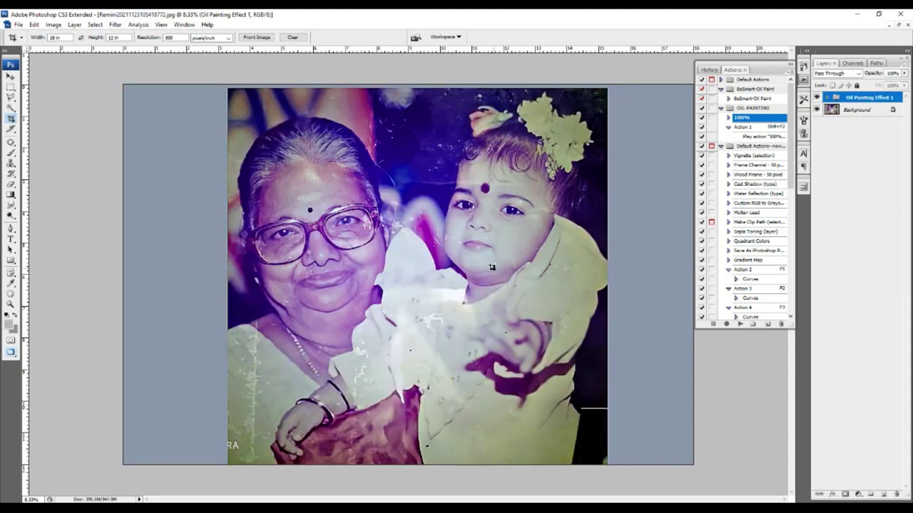
- Merge the Oil Painting Effect group into one layer and compare it with the original
key("z")
left_click(362, 262)
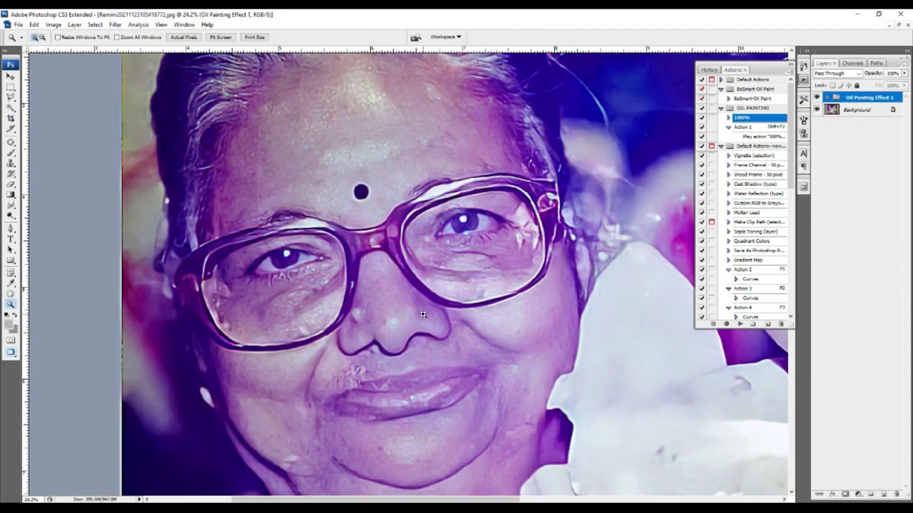
right_click(849, 100)
left_click(849, 229)
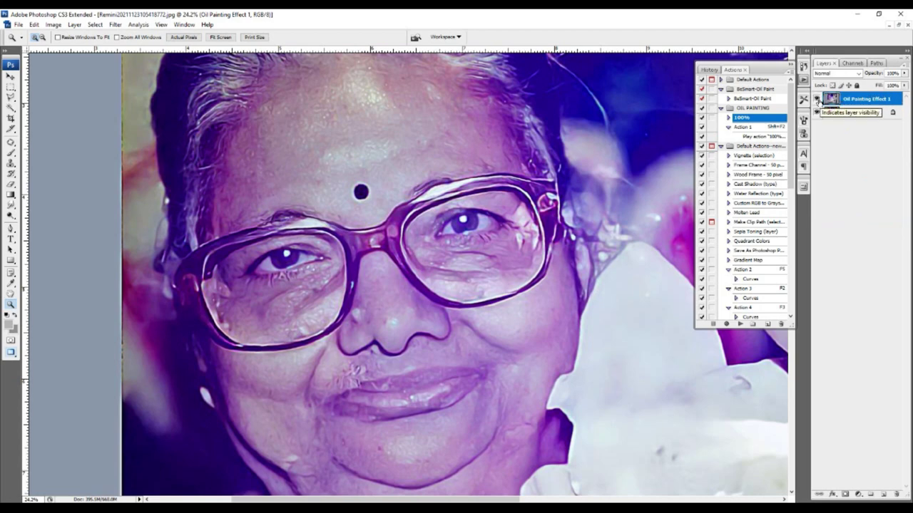
left_click(817, 99)
left_click(817, 99)
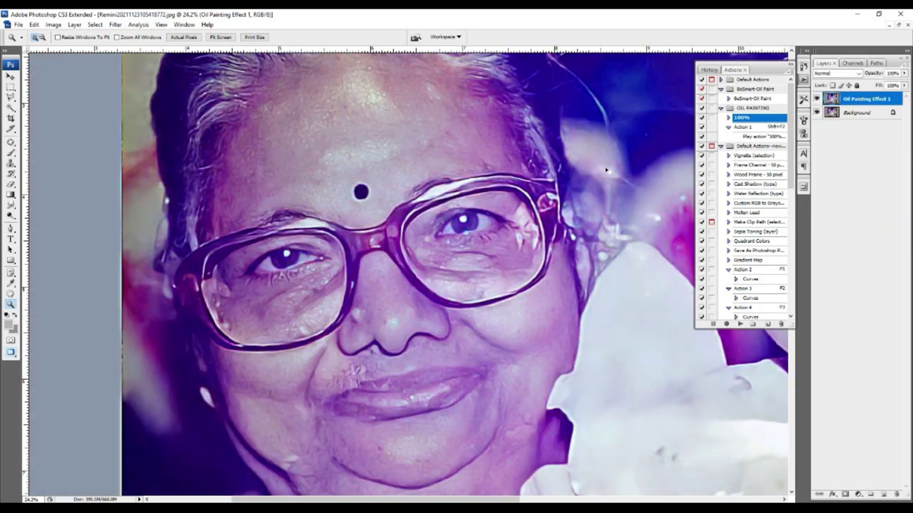
left_click(584, 192, "alt")
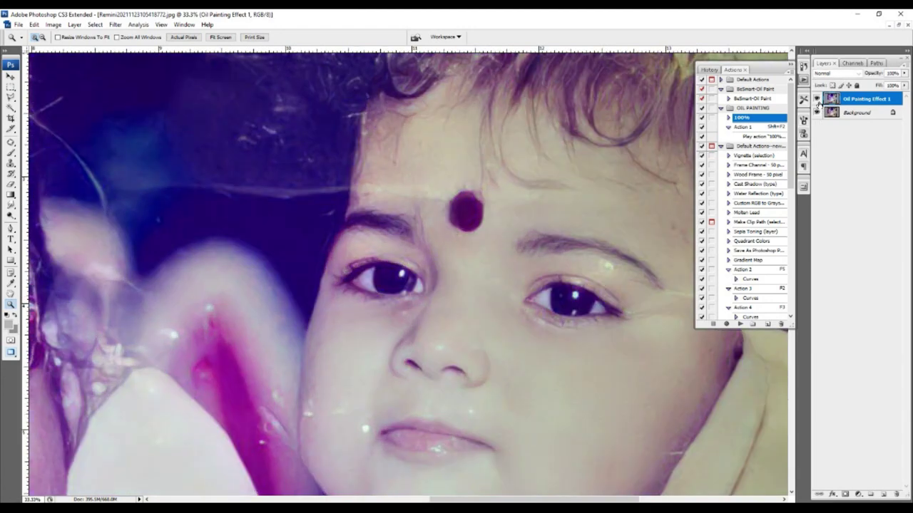
- Lower the Oil Painting Effect 1 layer's opacity to about 66%, then view the whole photo
left_click(904, 72)
left_click_drag(901, 84, 890, 84)
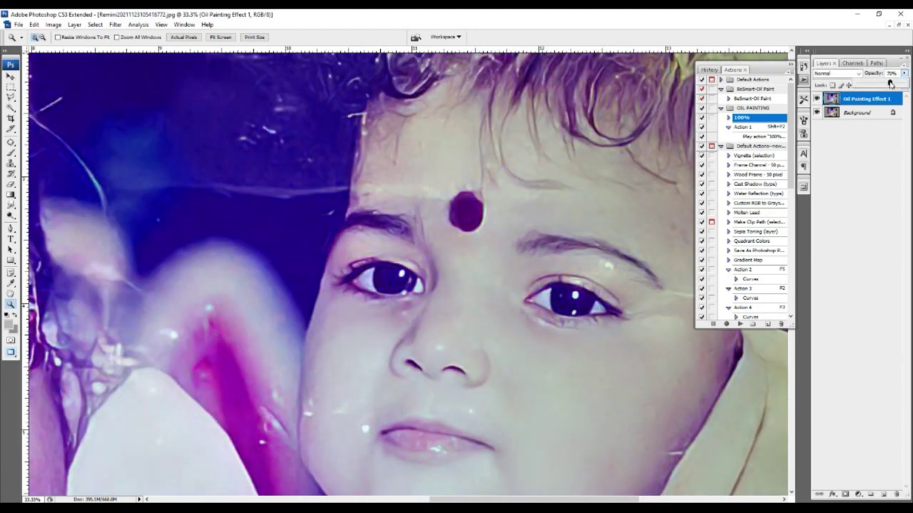
left_click_drag(198, 290, 626, 184)
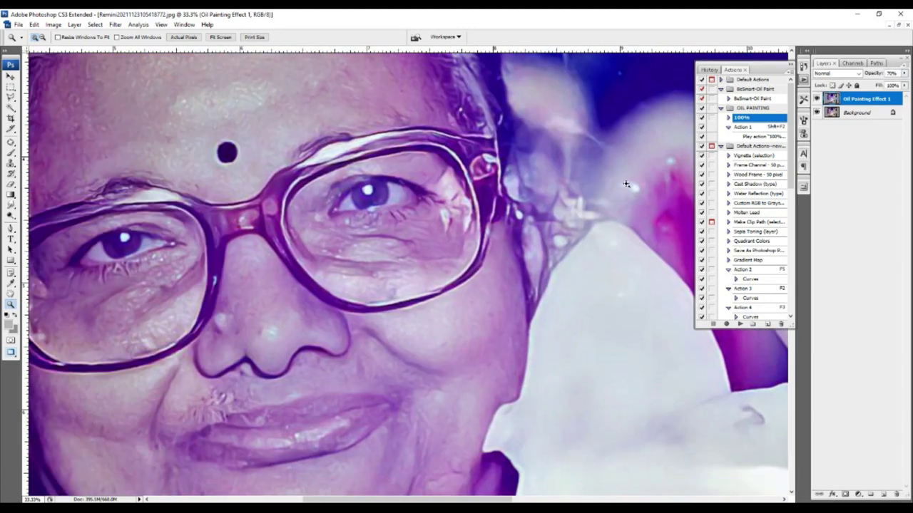
left_click(904, 73)
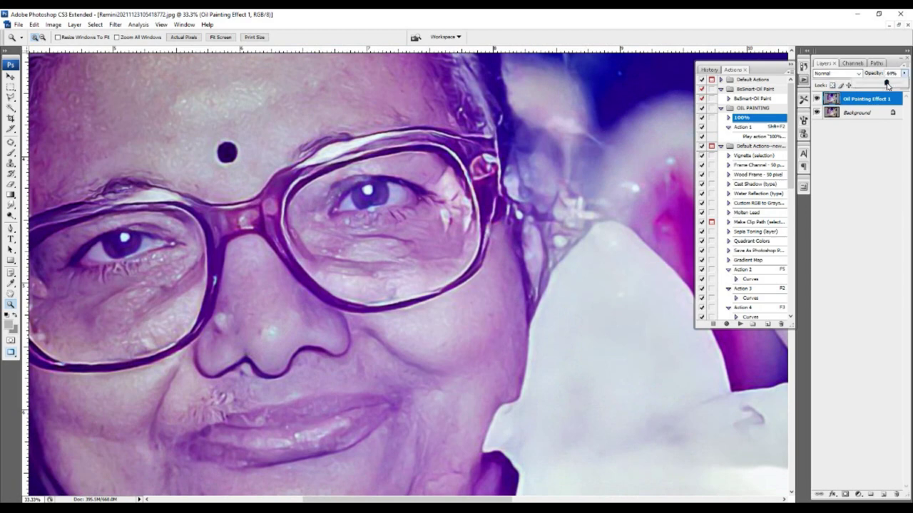
left_click(385, 171, "alt")
left_click(470, 221, "alt")
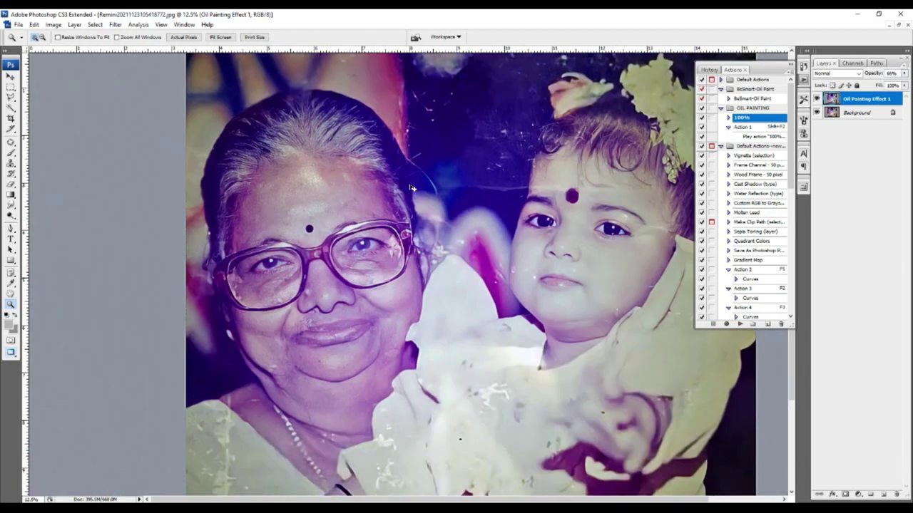
left_click(558, 276, "alt")
- Flatten the image and crop it to 15 × 12 in at 400 ppi
key("c")
right_click(860, 107)
left_click(835, 290)
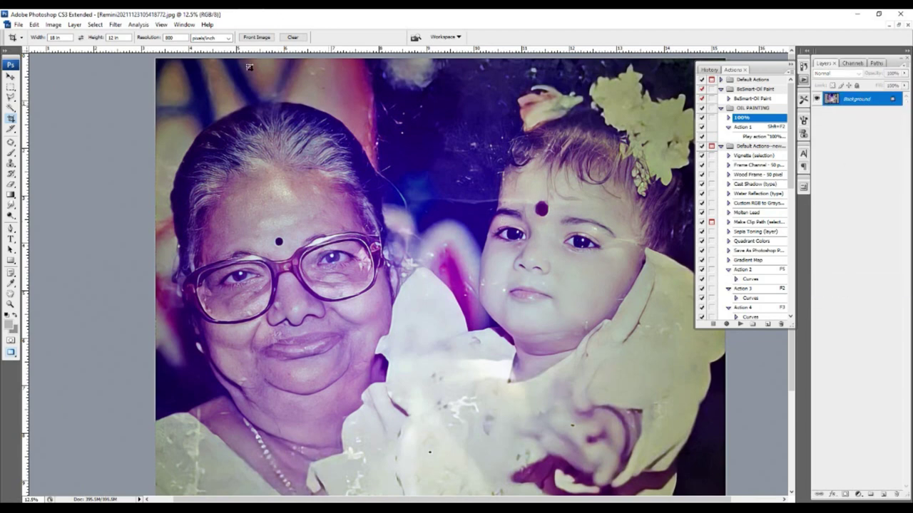
key("ctrl+minus")
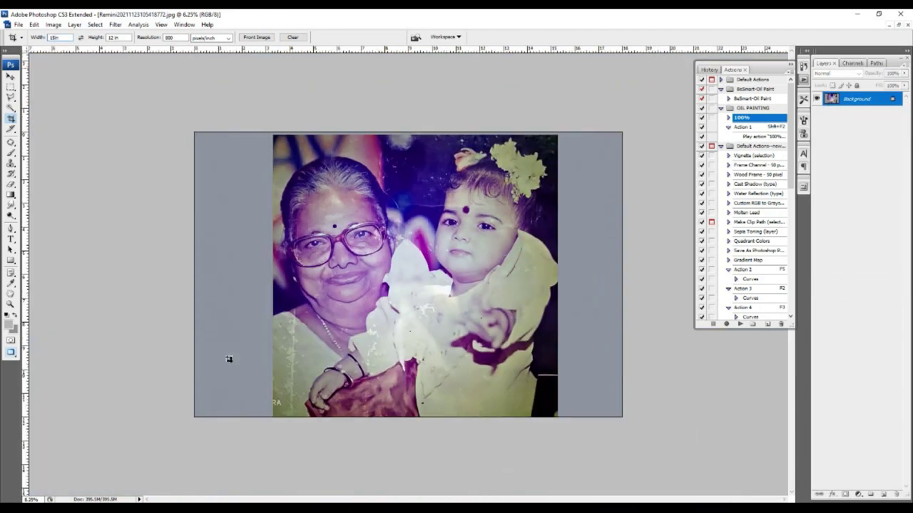
type("400")
left_click_drag(245, 417, 592, 131)
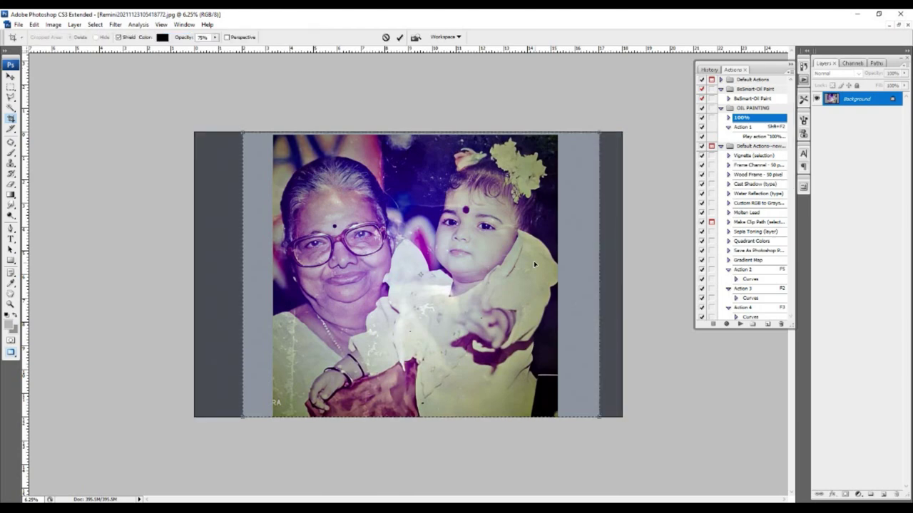
key("Return")
- Zoom in on the collar and place the first curved pen anchor on the grandmother's jawline
key("p")
key("ctrl+plus")
key("ctrl+plus")
key("ctrl+plus")
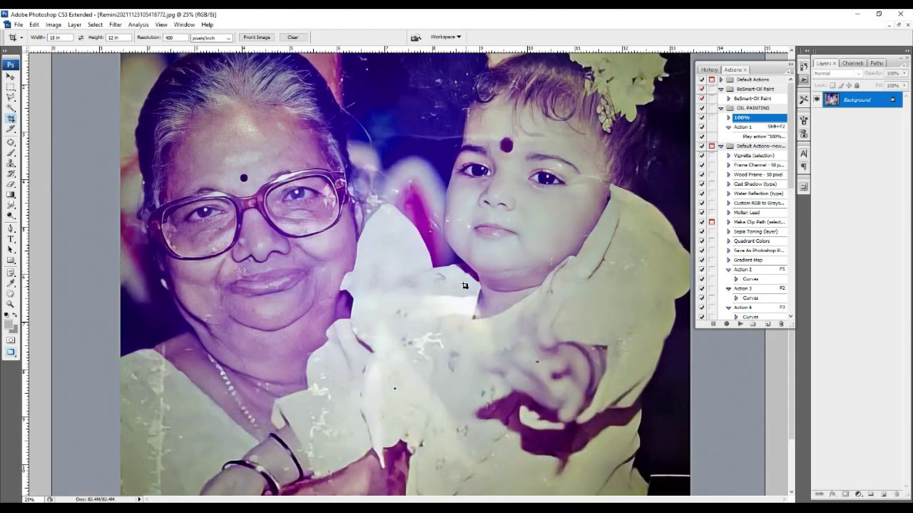
key("ctrl+plus")
key("ctrl+plus")
key("ctrl+plus")
key("ctrl+plus")
mouse_move(220, 234)
left_mouse_down()
mouse_move(270, 201)
mouse_move(387, 153)
left_mouse_up()
- Add pen anchors up the grandmother's jaw and around the top of her head
scroll(360, 252, "up", 3)
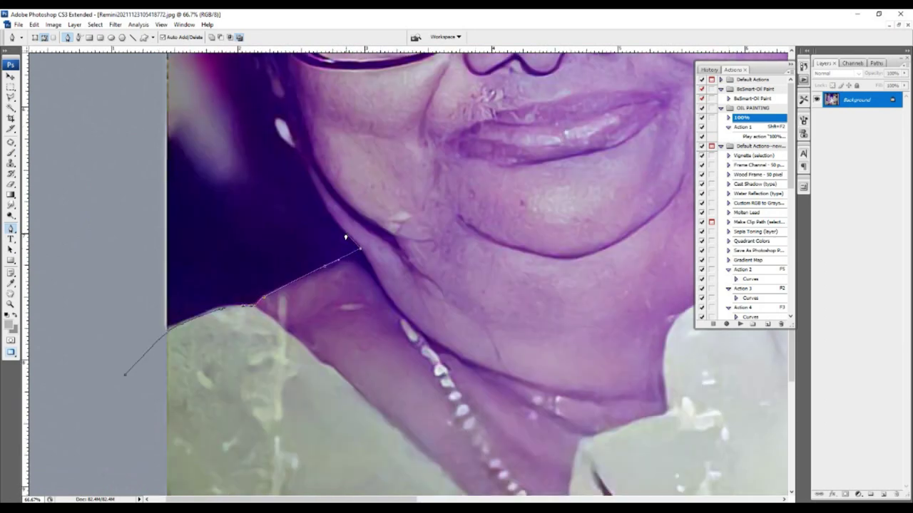
scroll(314, 186, "up", 3)
left_click(342, 272)
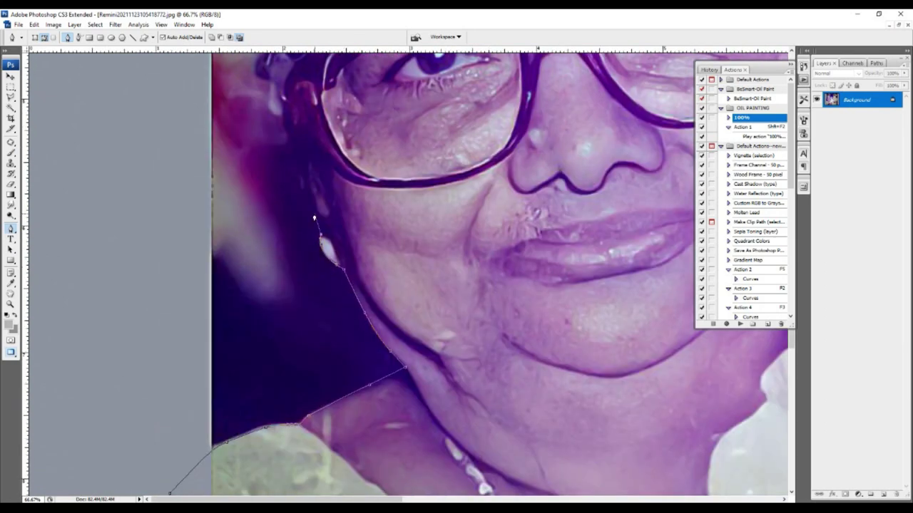
scroll(314, 217, "up", 3)
scroll(279, 285, "up", 3)
left_click(276, 291)
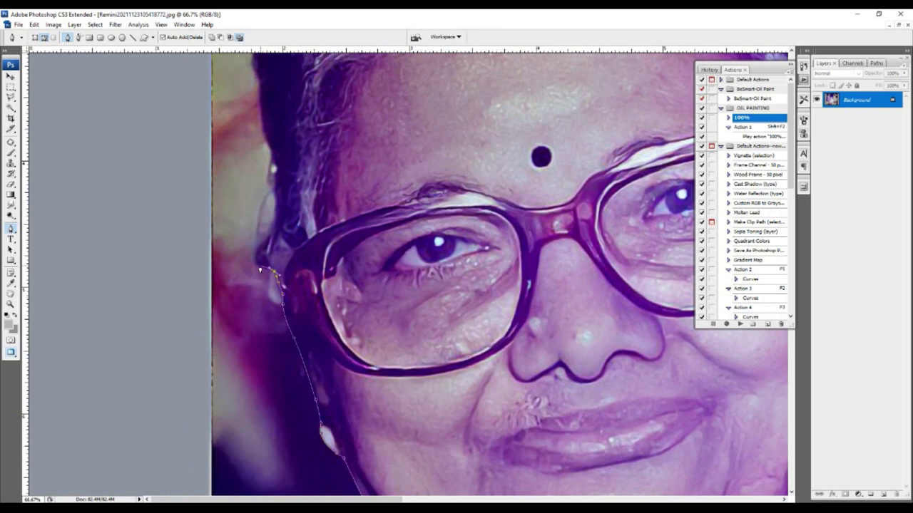
scroll(261, 230, "up", 3)
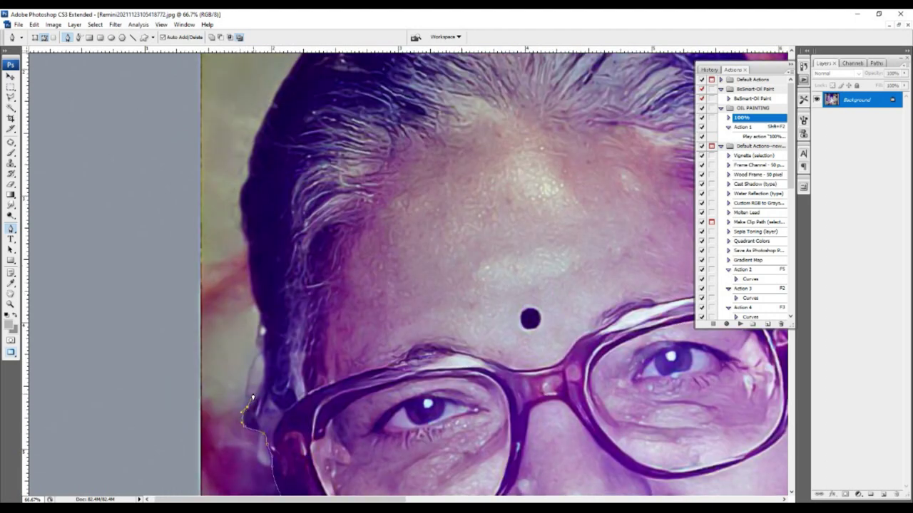
left_click(245, 112)
scroll(244, 114, "up", 3)
left_click(407, 178)
scroll(310, 168, "right", 3)
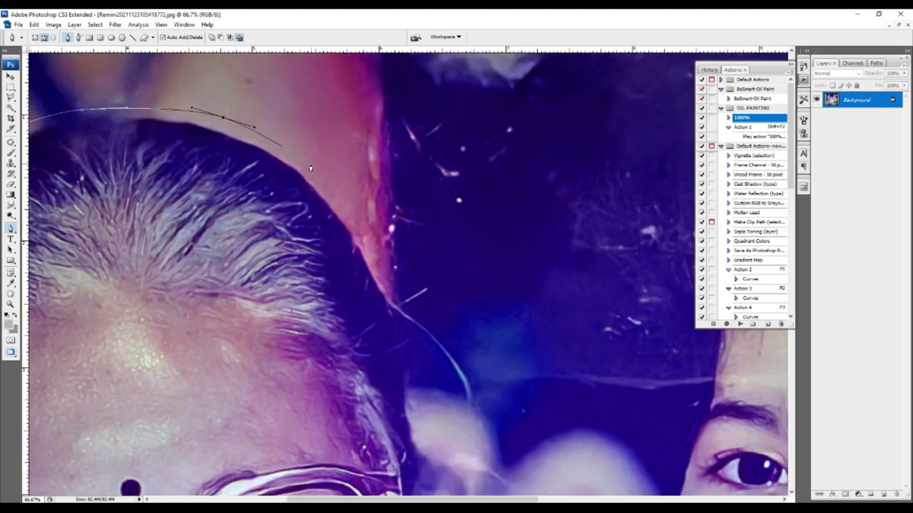
scroll(311, 169, "down", 2)
scroll(310, 168, "right", 1)
left_click(325, 179)
left_click(341, 309)
scroll(332, 190, "down", 3)
key("ctrl+minus")
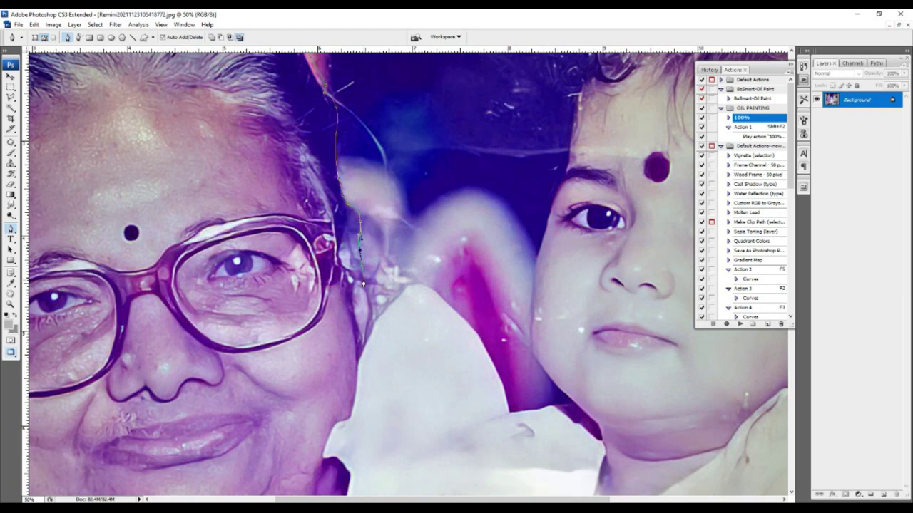
scroll(374, 327, "down", 2)
- Continue the path down the white cloth's edge and up the child's cheek and forehead to her curl
left_click(397, 215)
mouse_move(422, 193)
left_mouse_down()
mouse_move(435, 210)
mouse_move(280, 187)
left_mouse_up()
left_click_drag(313, 230, 333, 275)
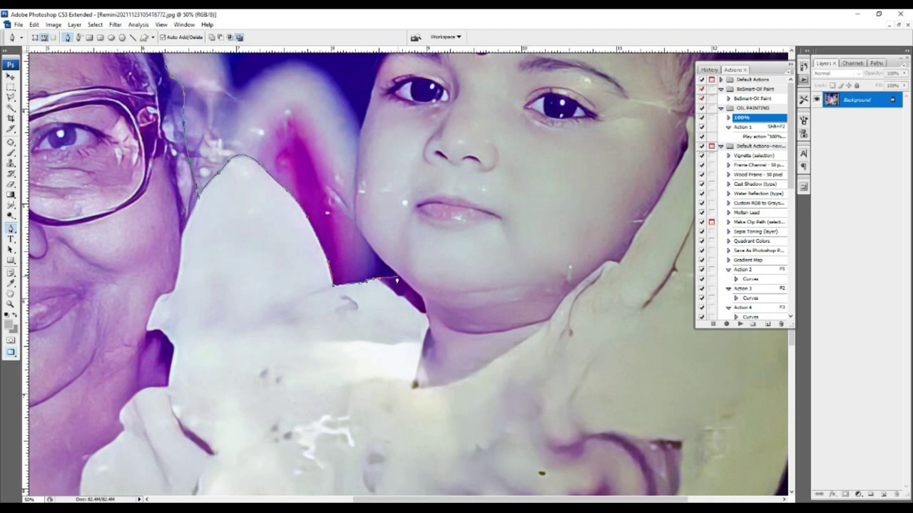
left_click(353, 227)
scroll(349, 194, "up", 1)
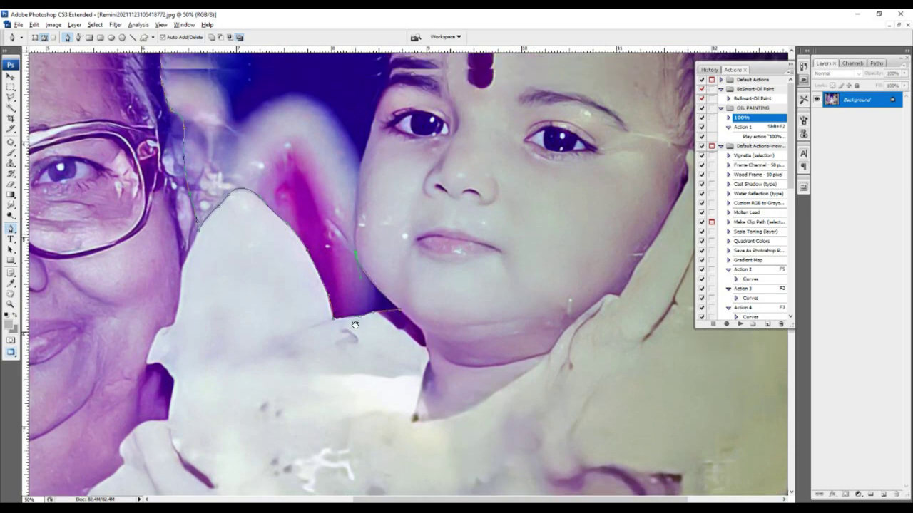
scroll(350, 214, "up", 1)
scroll(348, 347, "down", 2)
left_click_drag(349, 325, 356, 267)
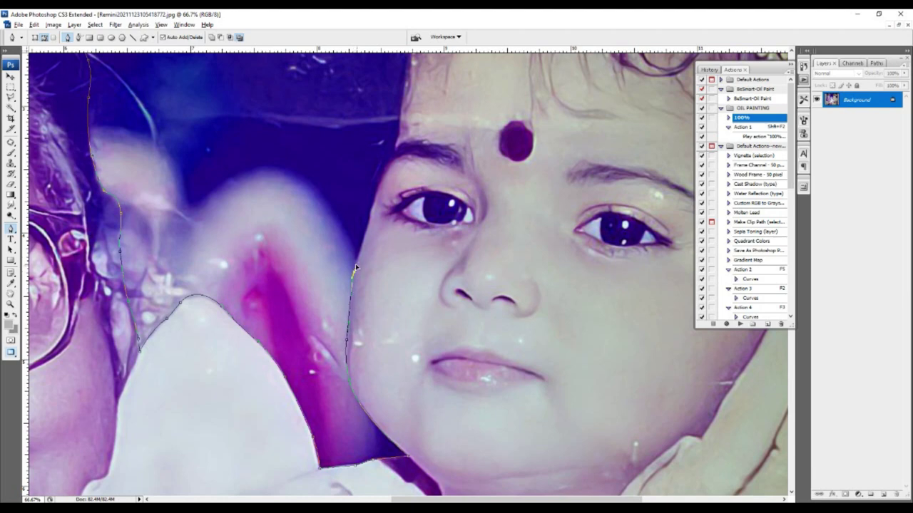
scroll(367, 221, "up", 2)
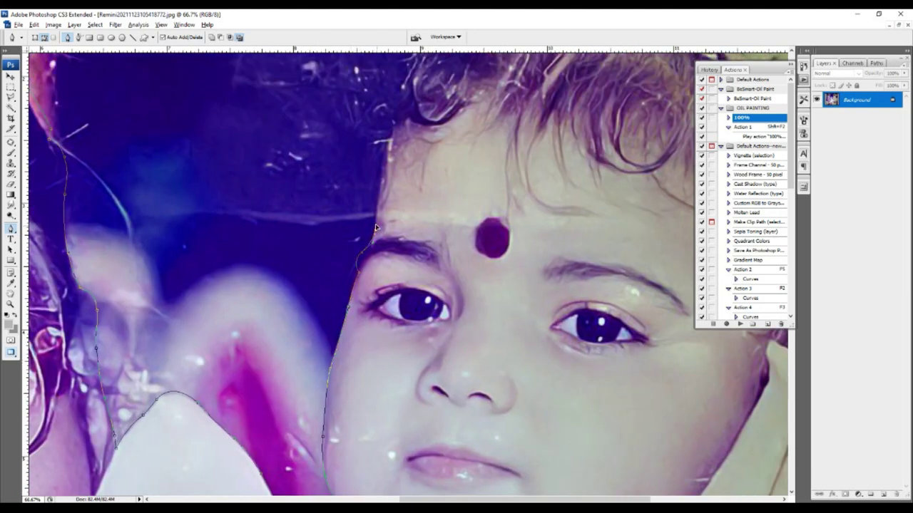
scroll(372, 231, "up", 3)
mouse_move(334, 387)
left_mouse_down()
mouse_move(347, 262)
mouse_move(370, 203)
left_mouse_up()
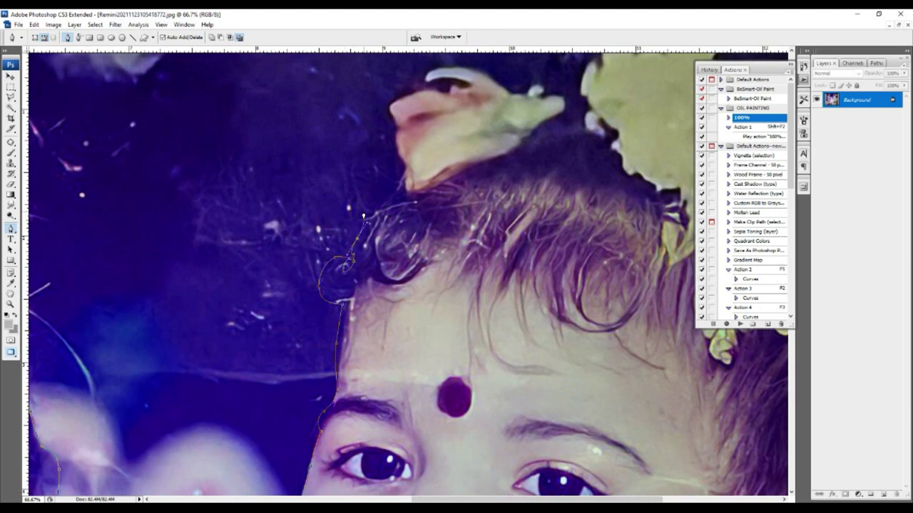
scroll(386, 188, "down", 1)
- Trace the path along the child's hair ornament and around the flower
scroll(385, 213, "down", 1)
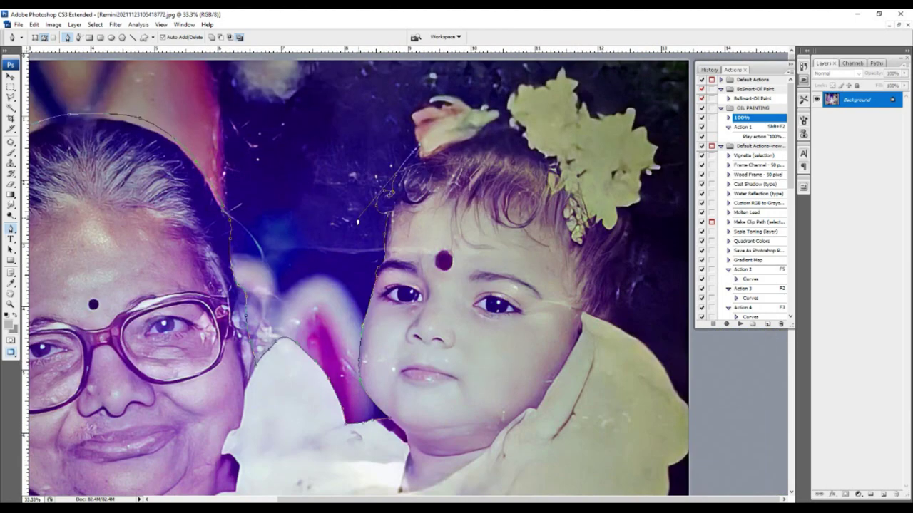
scroll(378, 257, "up", 2)
scroll(375, 283, "up", 1)
scroll(376, 283, "up", 1)
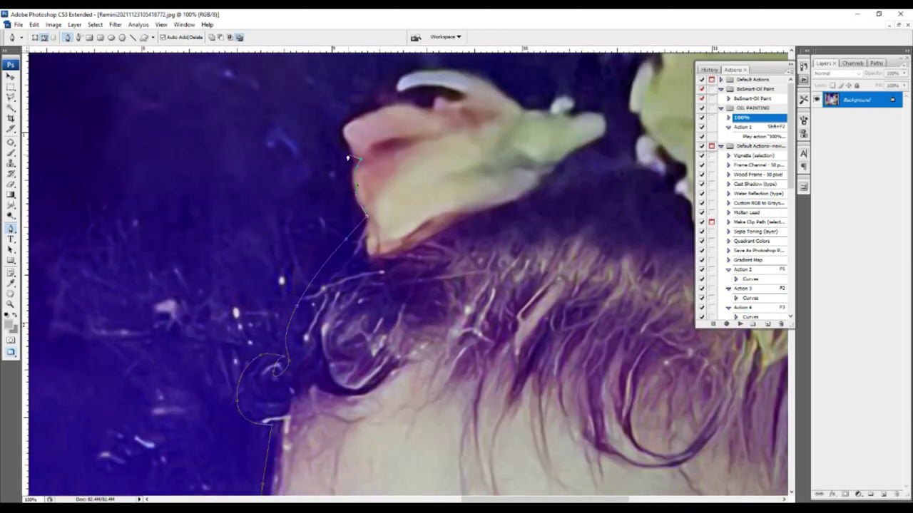
mouse_move(355, 123)
left_mouse_down()
mouse_move(422, 113)
mouse_move(373, 191)
mouse_move(470, 198)
left_mouse_up()
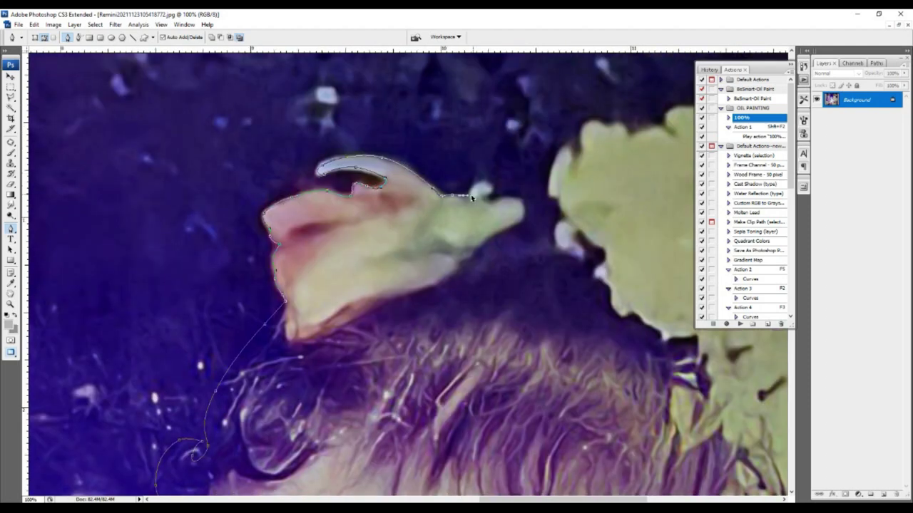
scroll(506, 198, "down", 2)
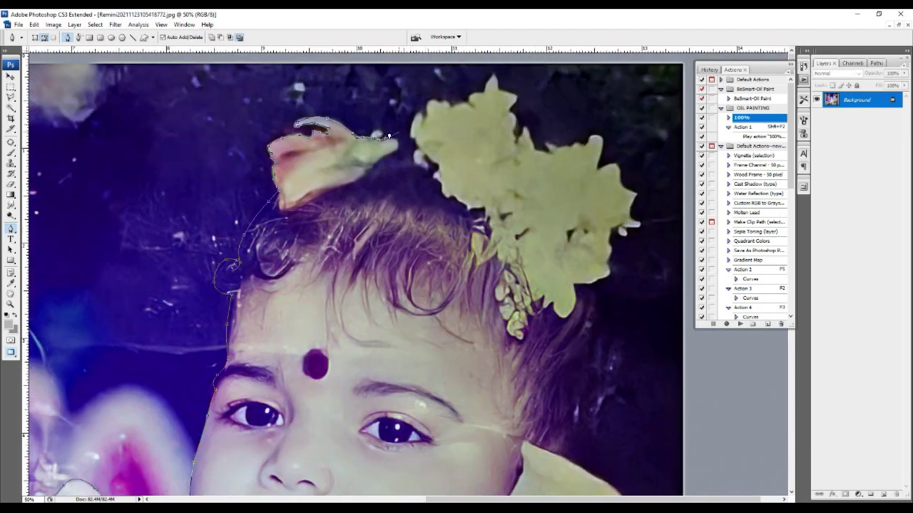
left_click_drag(471, 106, 550, 154)
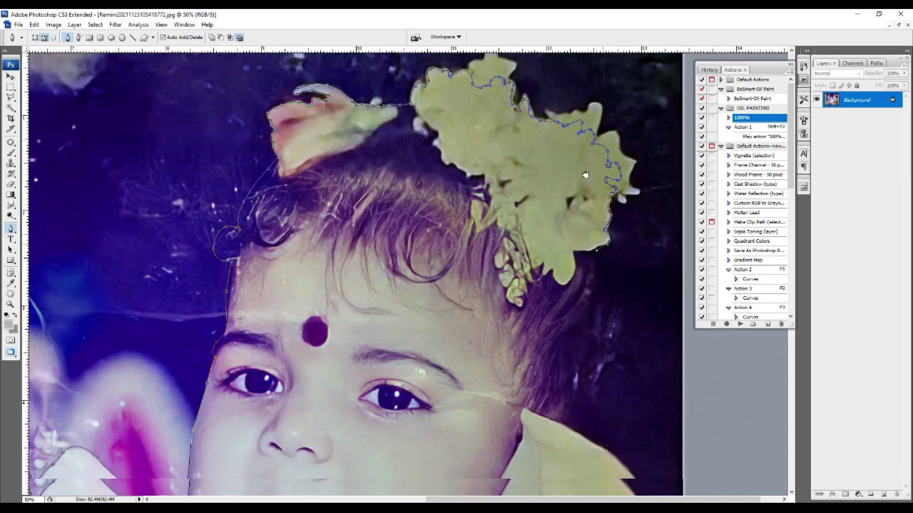
left_click_drag(608, 276, 565, 221)
mouse_move(562, 187)
left_mouse_down()
mouse_move(577, 284)
mouse_move(594, 293)
mouse_move(572, 315)
mouse_move(568, 334)
mouse_move(583, 350)
mouse_move(571, 382)
left_mouse_up()
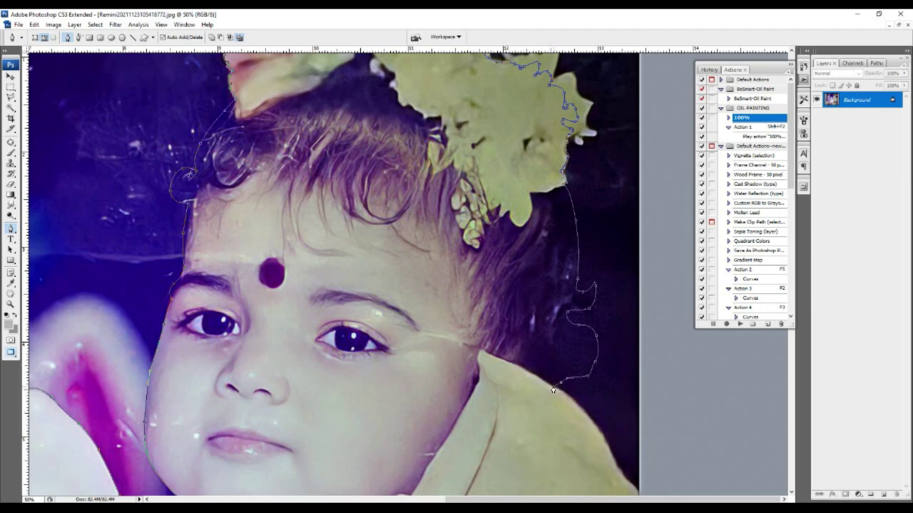
- Carry the outline down the child's shoulder and close it along the photo's bottom edge
scroll(553, 389, "down", 3)
left_click_drag(555, 213, 616, 299)
scroll(627, 314, "down", 2)
mouse_move(642, 193)
left_mouse_down()
mouse_move(640, 258)
mouse_move(606, 317)
left_mouse_up()
scroll(606, 317, "down", 2)
left_click_drag(606, 199, 586, 239)
scroll(586, 239, "down", 2)
mouse_move(587, 128)
left_mouse_down()
mouse_move(548, 221)
mouse_move(536, 314)
left_mouse_up()
scroll(536, 314, "down", 1)
left_click_drag(536, 242, 526, 285)
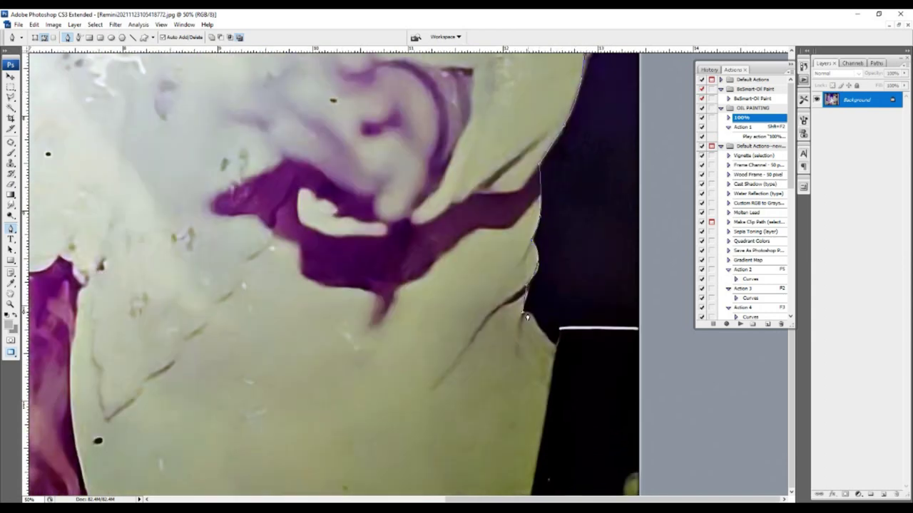
mouse_move(553, 352)
left_mouse_down()
mouse_move(557, 478)
mouse_move(212, 476)
left_mouse_up()
key("ctrl+minus")
key("ctrl+minus")
key("ctrl+minus")
- Turn the path into a selection, feather it by 1, and copy the figures to a new layer
key("ctrl+Return")
key("ctrl+alt+d")
type("1.5")
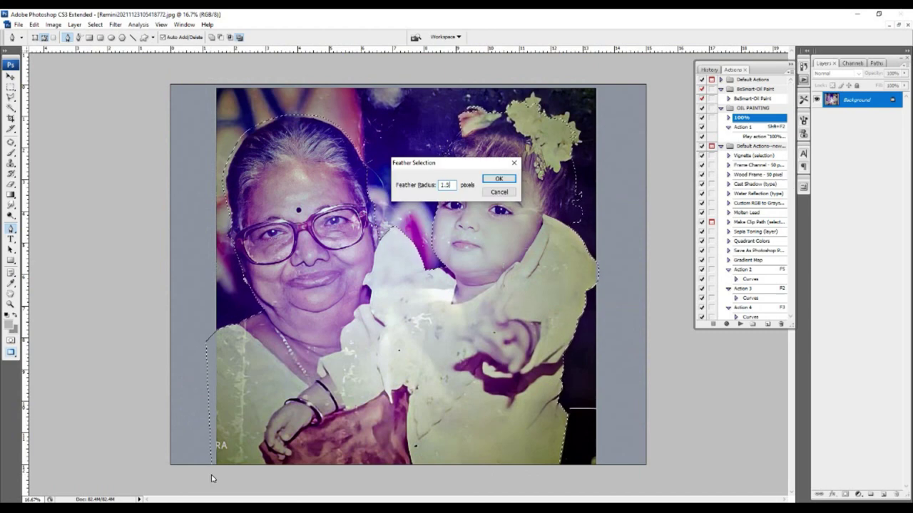
key("Return")
key("ctrl+j")
- Hide the Background and scale the cut-out figures down to about 88%, nudging them up-right
left_click(816, 115)
key("ctrl+t")
left_click_drag(599, 100, 575, 117)
left_click_drag(518, 250, 523, 243)
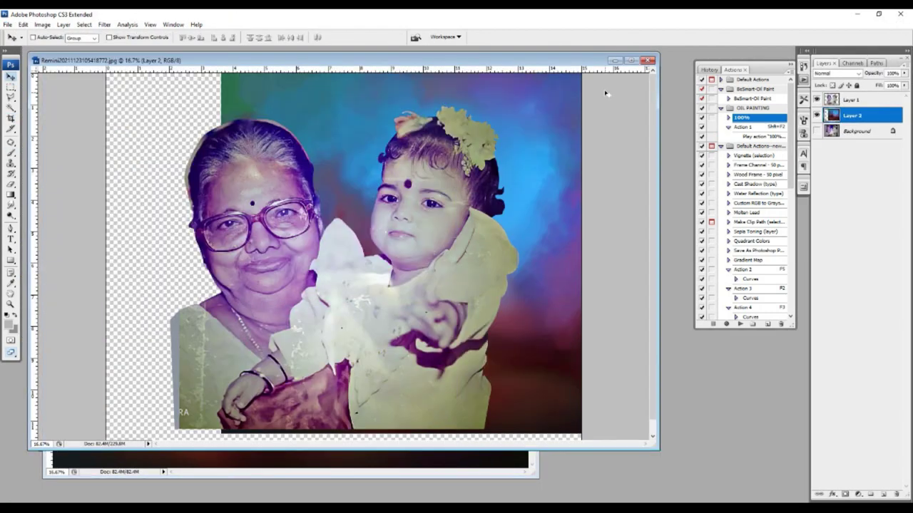
- Fill the screen with the document and start a pen path down the grandmother's face edge
key("f")
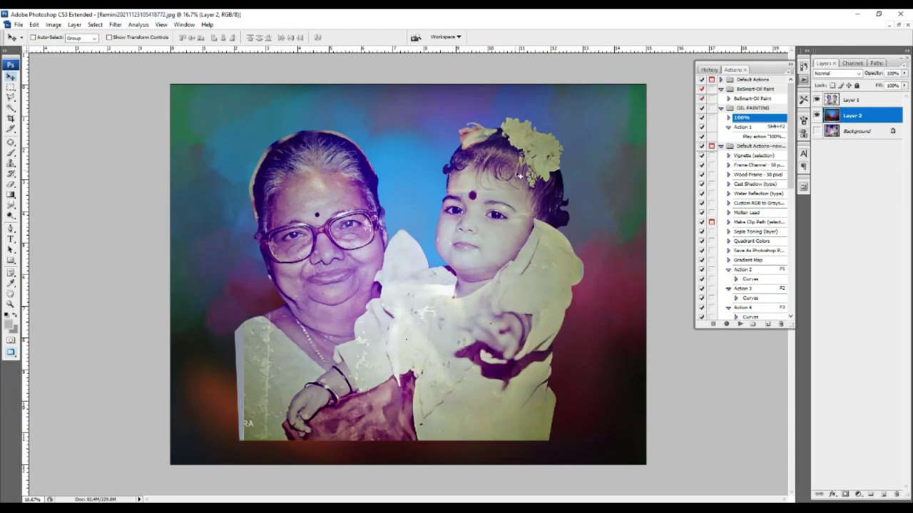
key("p")
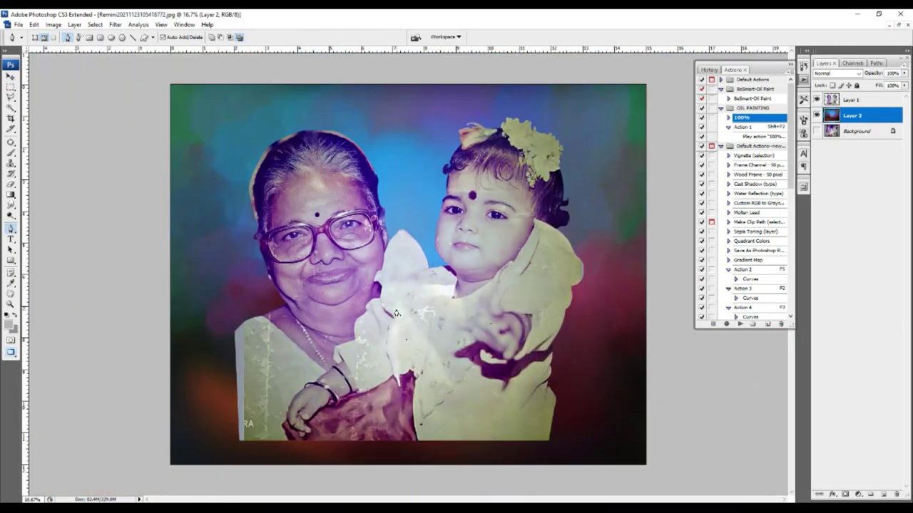
scroll(397, 314, "up", 2)
scroll(376, 279, "up", 1)
scroll(399, 214, "up", 1)
scroll(404, 195, "up", 1)
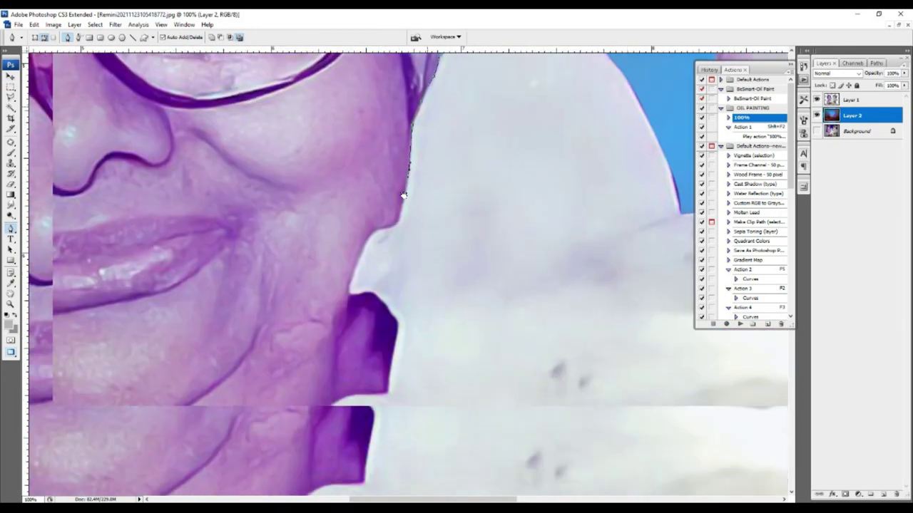
left_click(363, 247)
scroll(397, 326, "down", 1)
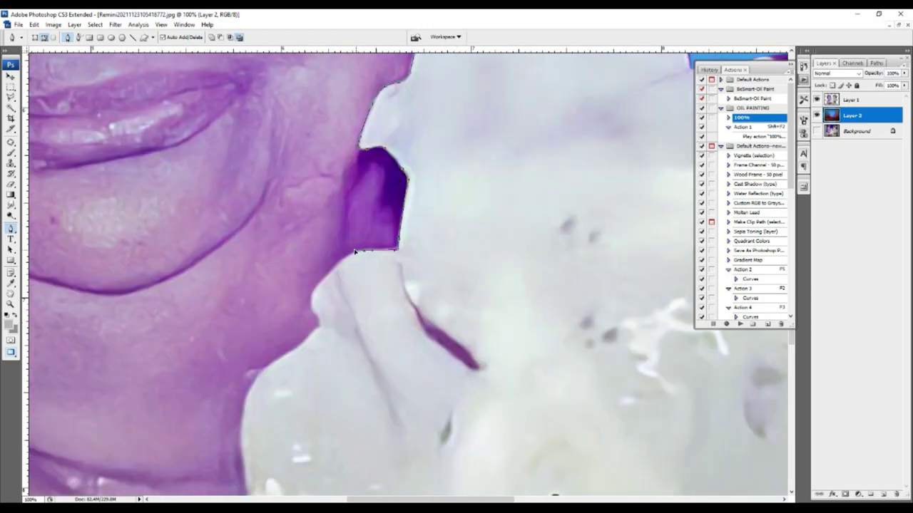
scroll(351, 249, "down", 1)
scroll(357, 244, "down", 1)
scroll(338, 231, "down", 1)
left_click_drag(347, 220, 318, 322)
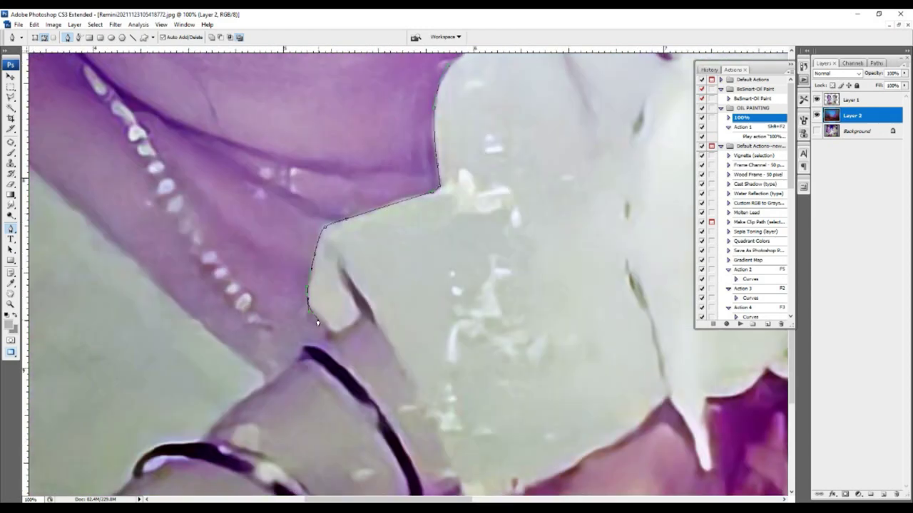
- Continue the path along the face edge, over the shoulder, and along the child's jaw and neck
scroll(392, 352, "down", 1)
scroll(392, 353, "down", 1)
mouse_move(393, 352)
left_mouse_down()
mouse_move(470, 301)
mouse_move(542, 211)
left_mouse_up()
scroll(542, 210, "right", 3)
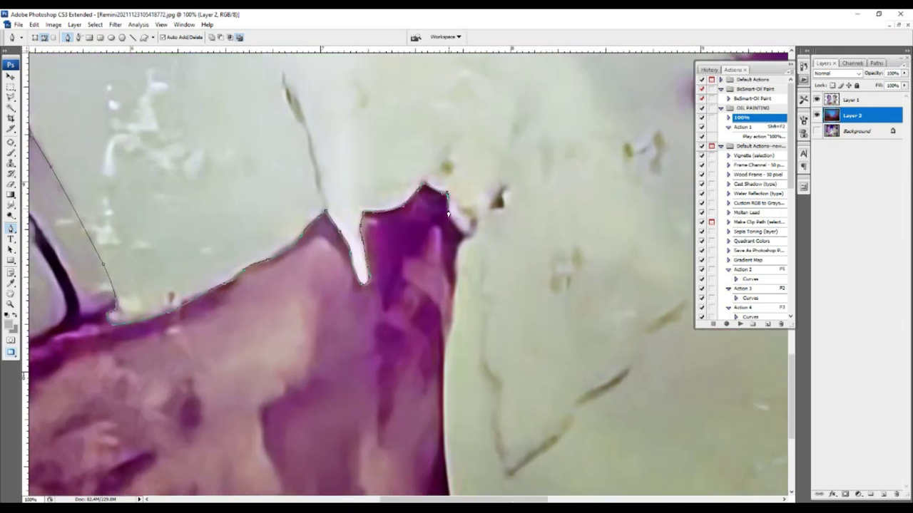
scroll(458, 226, "down", 1)
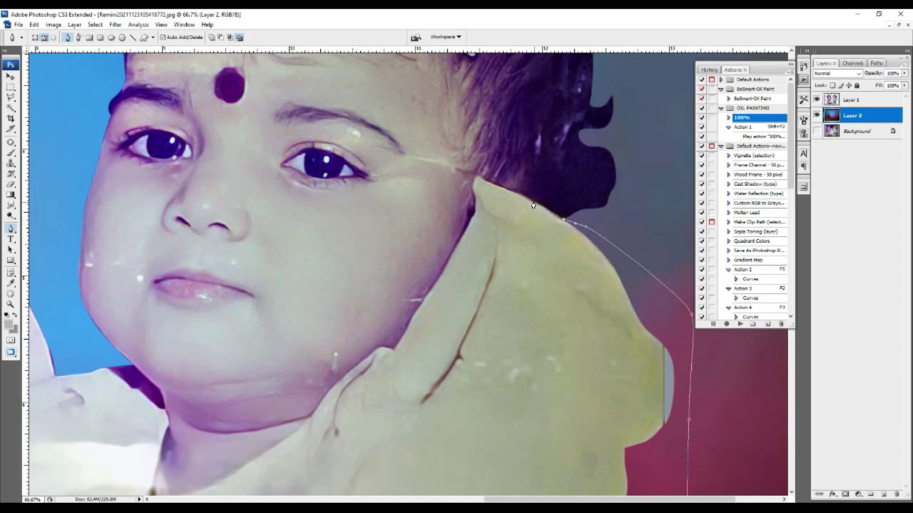
mouse_move(533, 205)
left_mouse_down()
mouse_move(475, 178)
mouse_move(407, 322)
left_mouse_up()
left_click(478, 355)
left_click(408, 367)
left_click(421, 289)
left_click(414, 258)
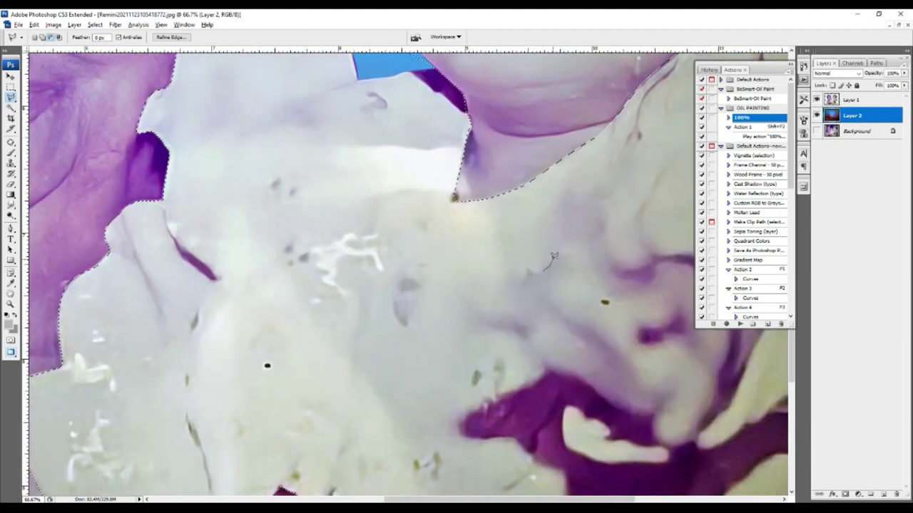
- Lasso a freehand selection around the child's dress along its purple edge
mouse_move(553, 255)
left_mouse_down()
mouse_move(564, 184)
mouse_move(603, 204)
mouse_move(598, 184)
mouse_move(593, 293)
mouse_move(524, 367)
left_mouse_up()
mouse_move(481, 333)
left_mouse_down()
mouse_move(411, 303)
mouse_move(314, 231)
left_mouse_up()
left_click_drag(345, 202, 381, 206)
key("ctrl+minus")
key("ctrl+minus")
key("ctrl+minus")
- Apply Color Balance +51, -84, +25 to Layer 1 to tint the dress pink, then deselect
key("v")
left_click(523, 238, "ctrl")
key("ctrl+b")
left_click_drag(714, 143, 693, 144)
mouse_move(764, 131)
left_mouse_down()
mouse_move(746, 134)
mouse_move(757, 132)
left_mouse_up()
left_click_drag(733, 155, 746, 156)
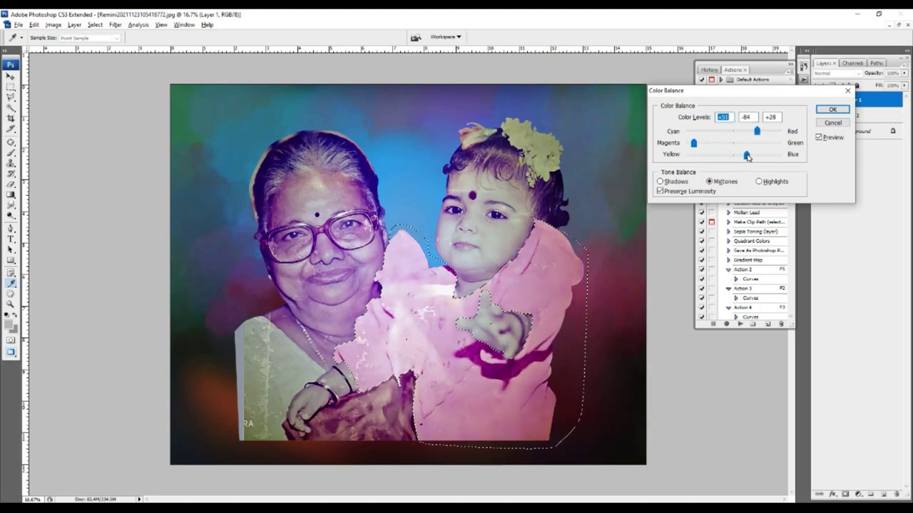
key("Return")
key("ctrl+d")
key("c")
key("ctrl+plus")
key("ctrl+plus")
- Start a pen path around the grandmother's fist and fingertip
left_click_drag(433, 423, 433, 294)
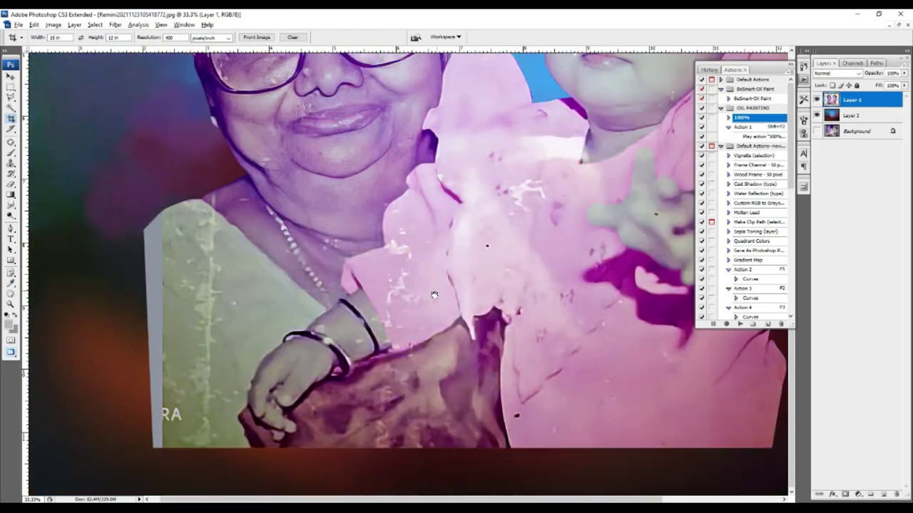
key("p")
key("ctrl+0")
scroll(281, 451, "up", 3)
scroll(281, 451, "up", 2)
left_click(281, 449)
left_click(236, 355)
left_click_drag(299, 388, 343, 362)
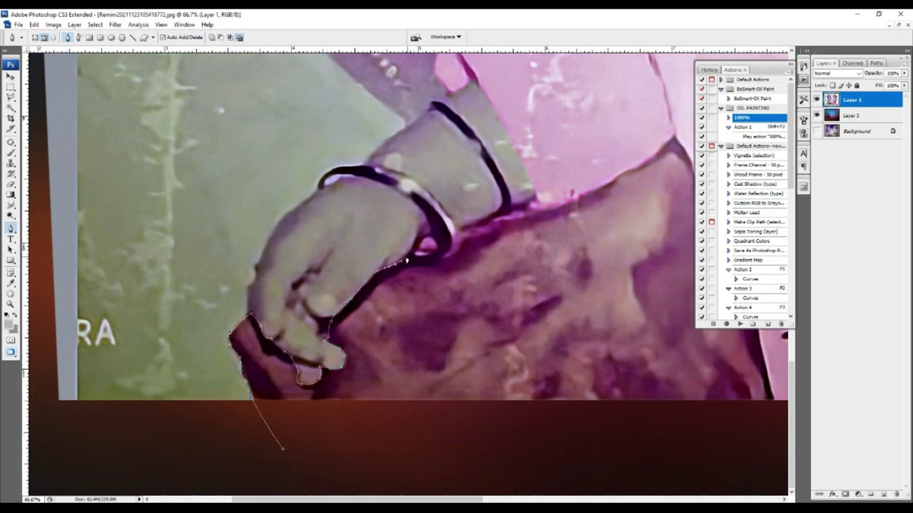
- Extend the path along the wrist and the cloth area below the hand
left_click_drag(454, 231, 452, 185)
left_click_drag(526, 207, 351, 263)
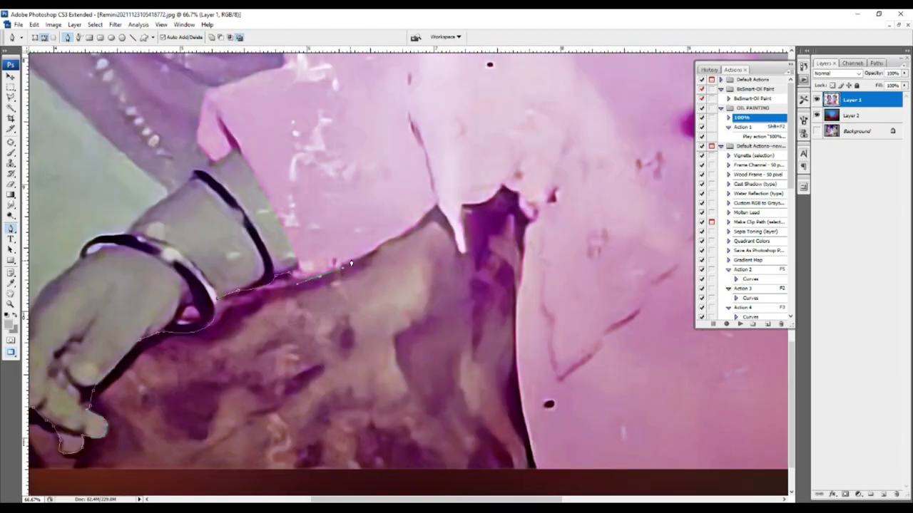
left_click_drag(465, 253, 392, 258)
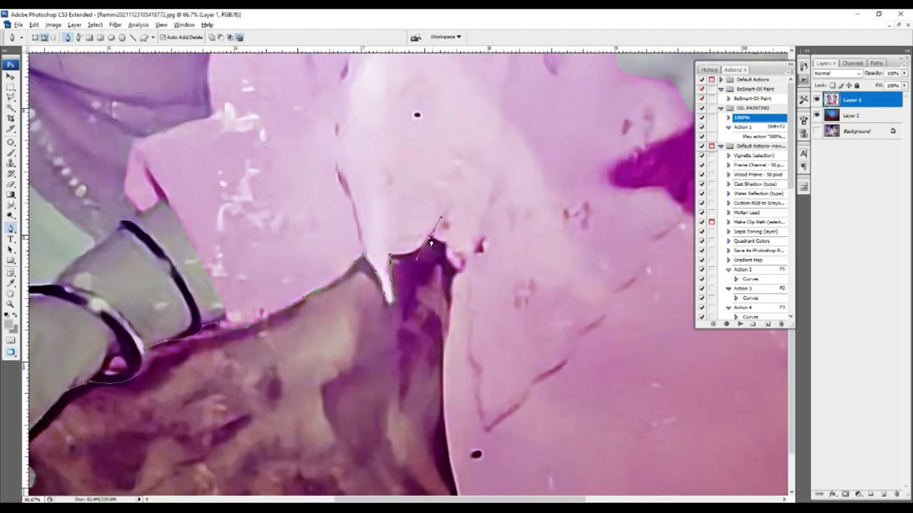
left_click_drag(442, 351, 430, 224)
- Turn the path into a feathered selection and shift it toward red with Color Balance
key("ctrl+Return")
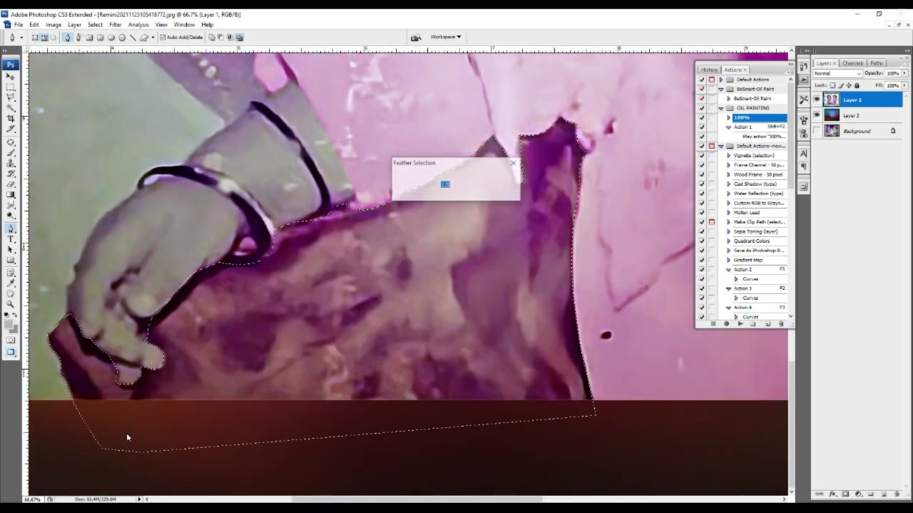
key("l")
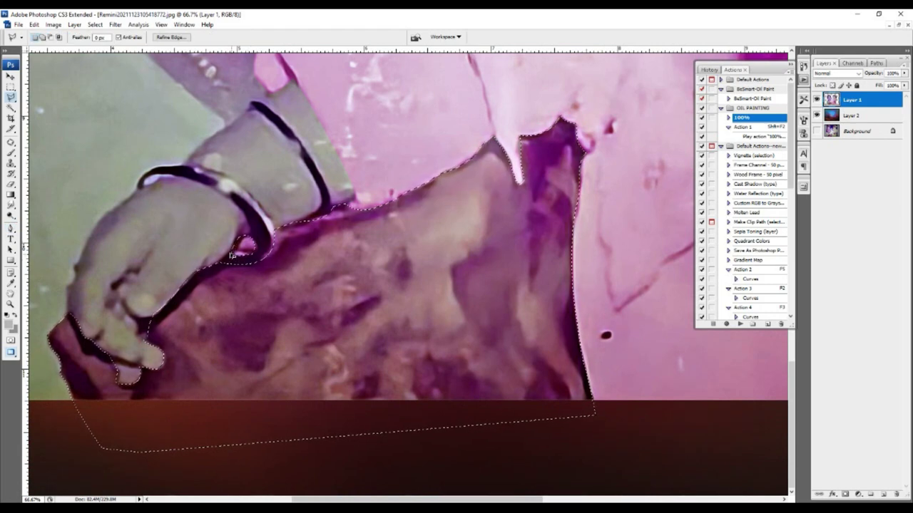
key("ctrl+b")
mouse_move(734, 132)
left_mouse_down()
mouse_move(780, 131)
mouse_move(748, 143)
left_mouse_up()
left_click_drag(734, 154, 749, 155)
key("Return")
- Apply the red Color Balance a second time and zoom out
key("ctrl+b")
key("Return")
key("ctrl+minus")
key("ctrl+minus")
key("ctrl+minus")
key("p")
key("ctrl+plus")
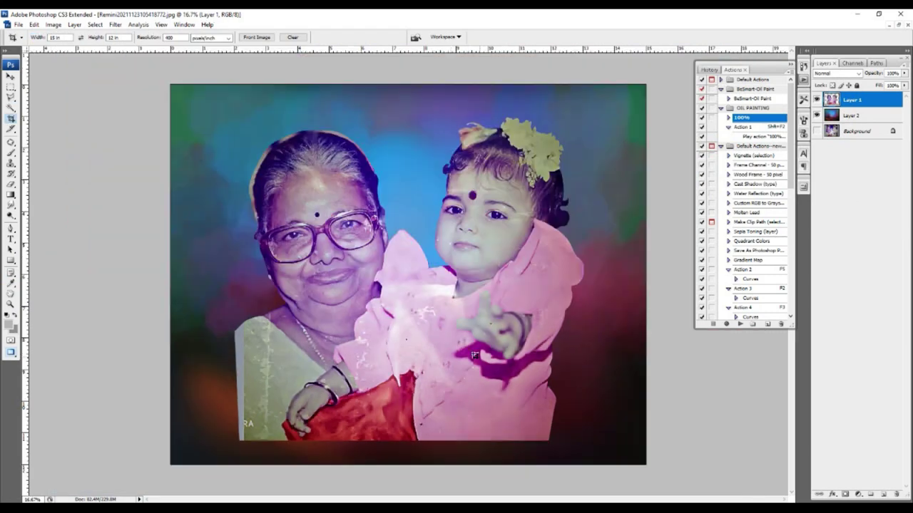
key("ctrl+plus")
- Pen-trace the sari edge from the shoulder down around the wristband and fist
key("ctrl+plus")
left_click(161, 263)
left_click_drag(274, 230, 337, 287)
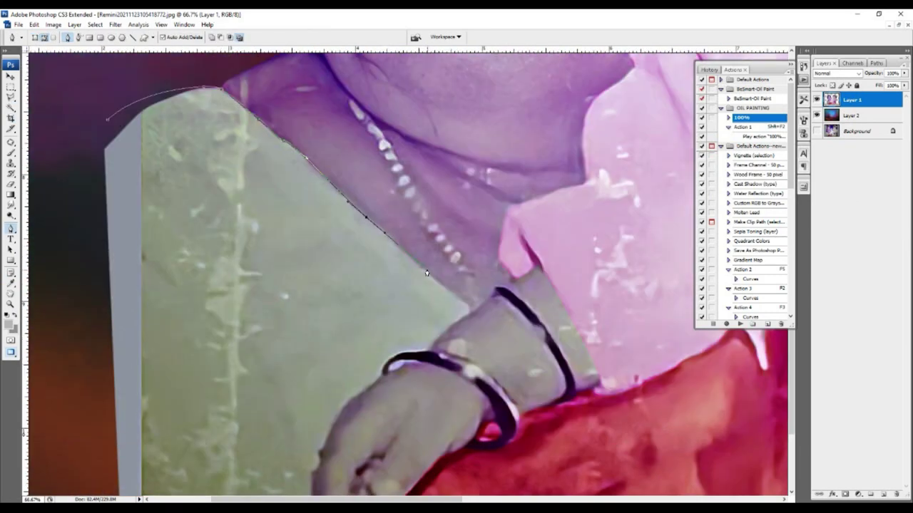
key("ctrl+plus")
left_click_drag(491, 219, 485, 243)
left_click_drag(417, 268, 401, 311)
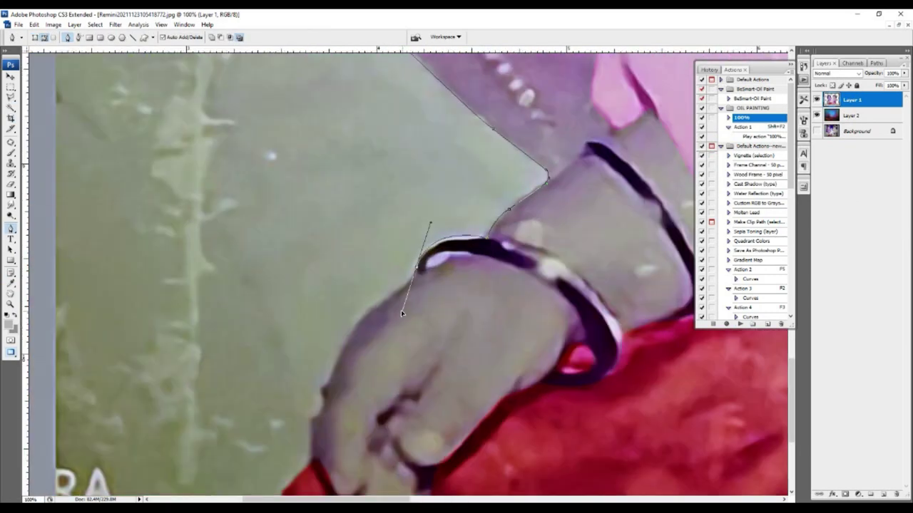
left_click(345, 328)
left_click_drag(346, 328, 378, 214)
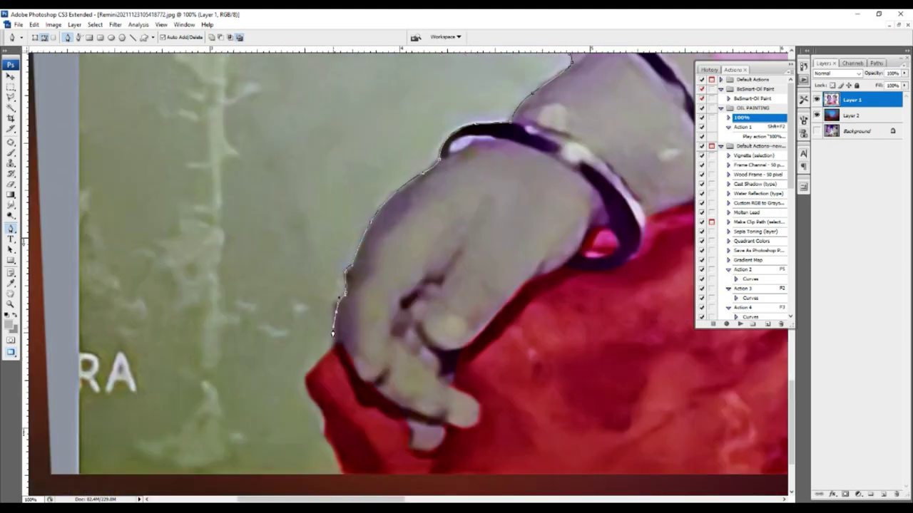
scroll(333, 333, "down", 4)
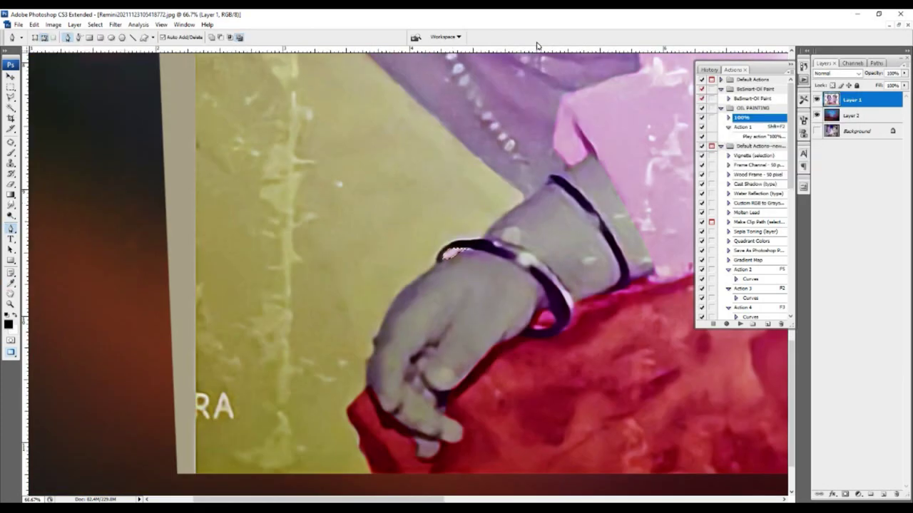
key("s")
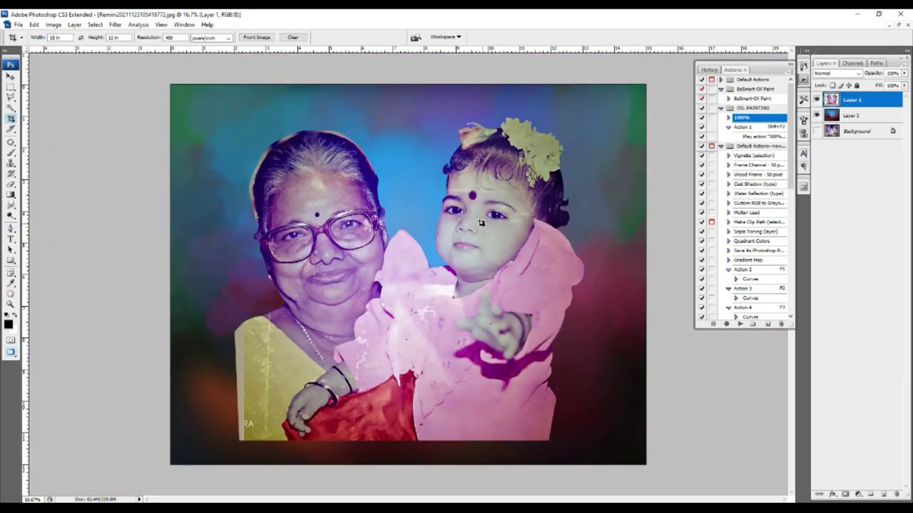
- Trace a path around the grandmother's necklace and zoom in on the faces
key("p")
scroll(306, 323, "up", 5)
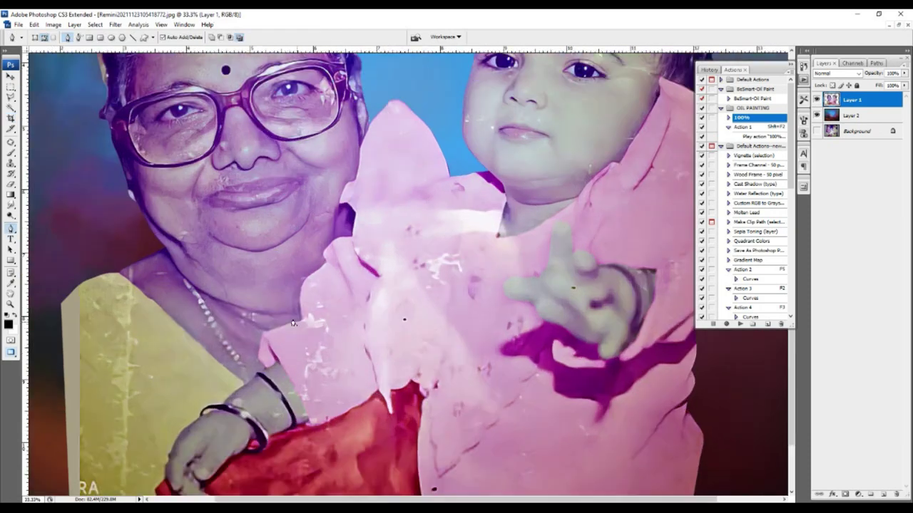
left_click_drag(258, 223, 391, 322)
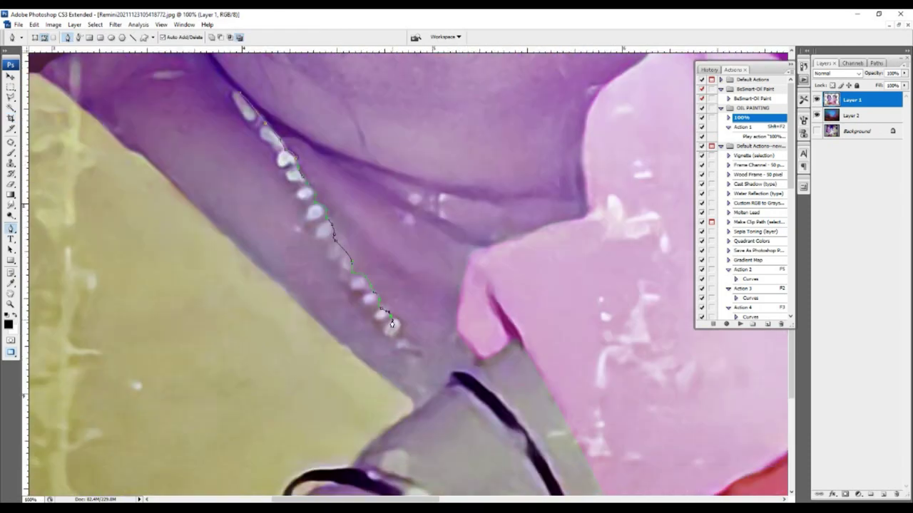
left_click_drag(350, 301, 374, 361)
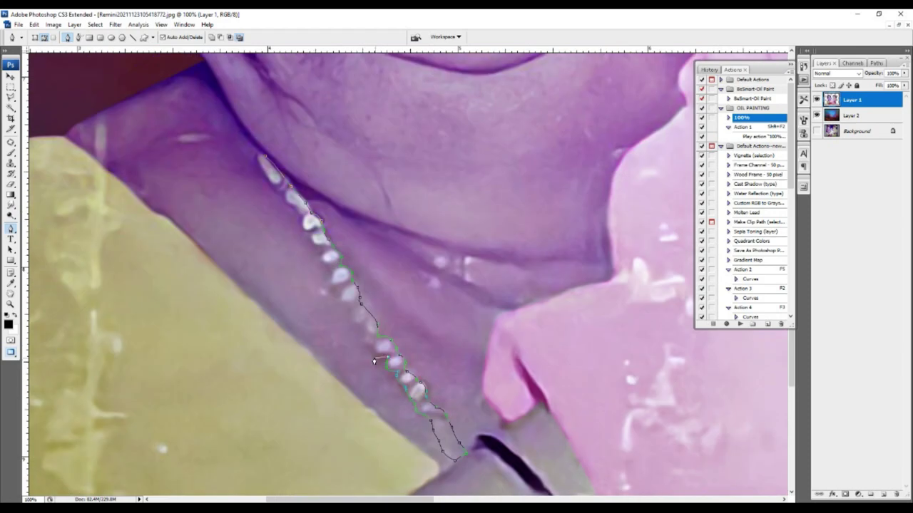
left_click_drag(336, 300, 362, 364)
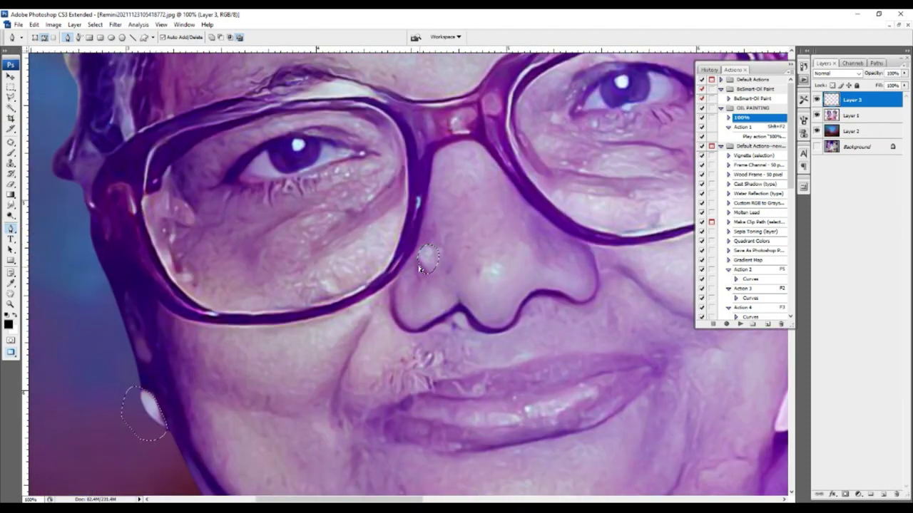
key("p")
key("ctrl+plus")
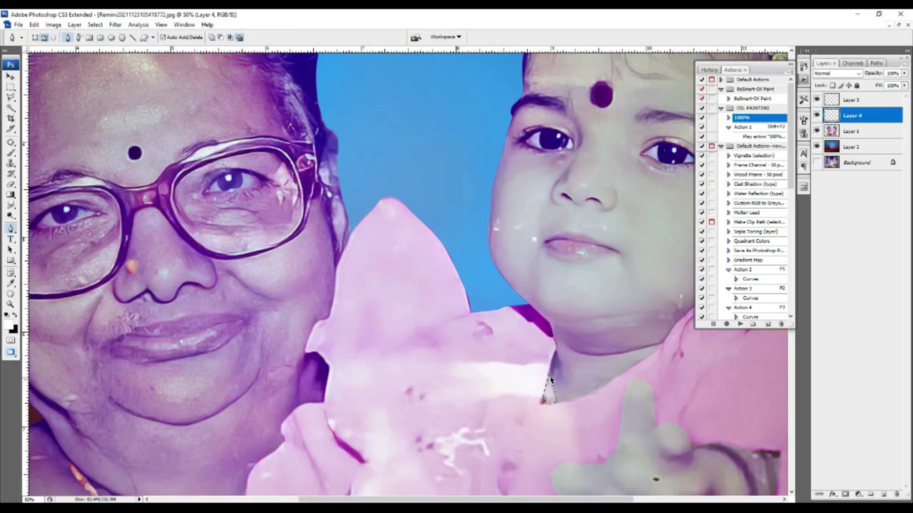
key("p")
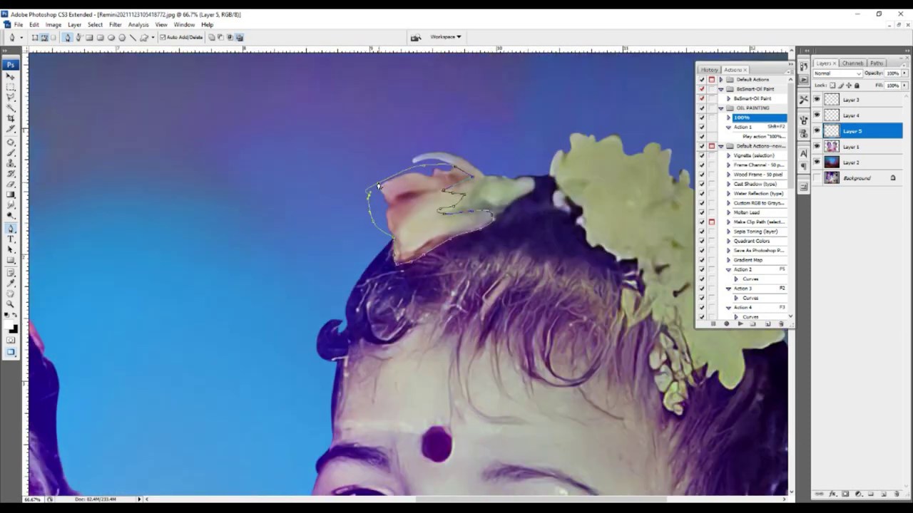
- Shift the rose in the child's hair toward magenta with Color Balance
mouse_move(708, 143)
left_mouse_down()
mouse_move(728, 144)
mouse_move(713, 145)
left_mouse_up()
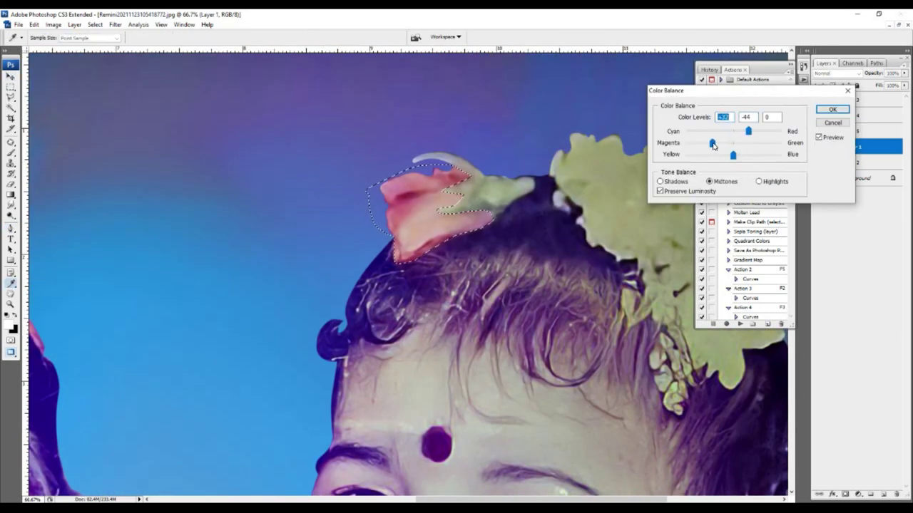
key("Return")
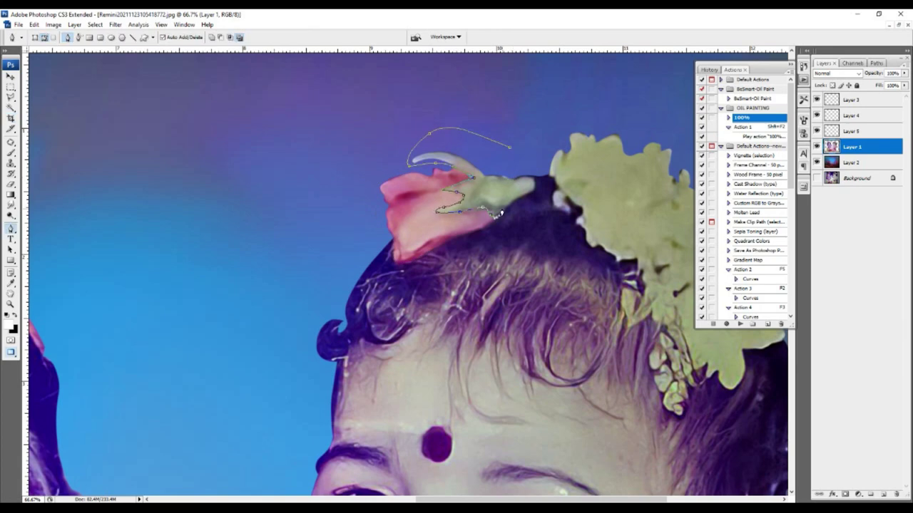
key("Return")
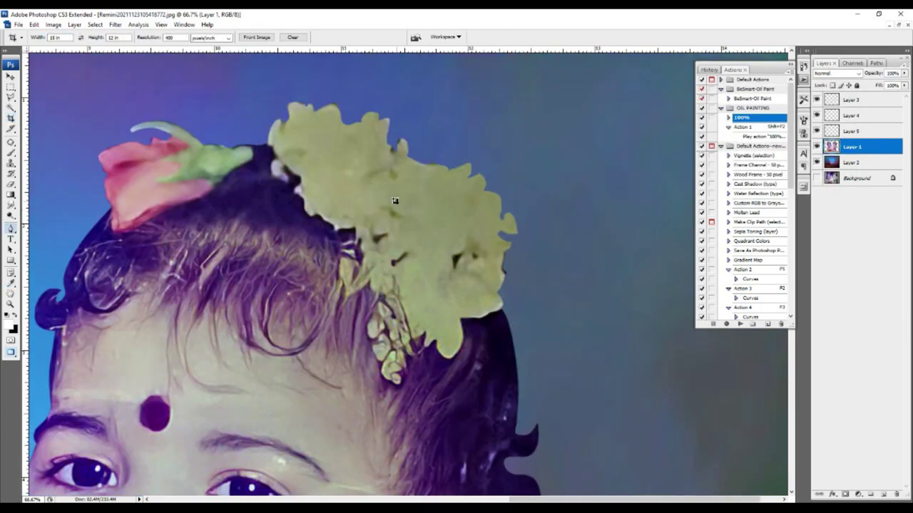
scroll(567, 207, "up", 3)
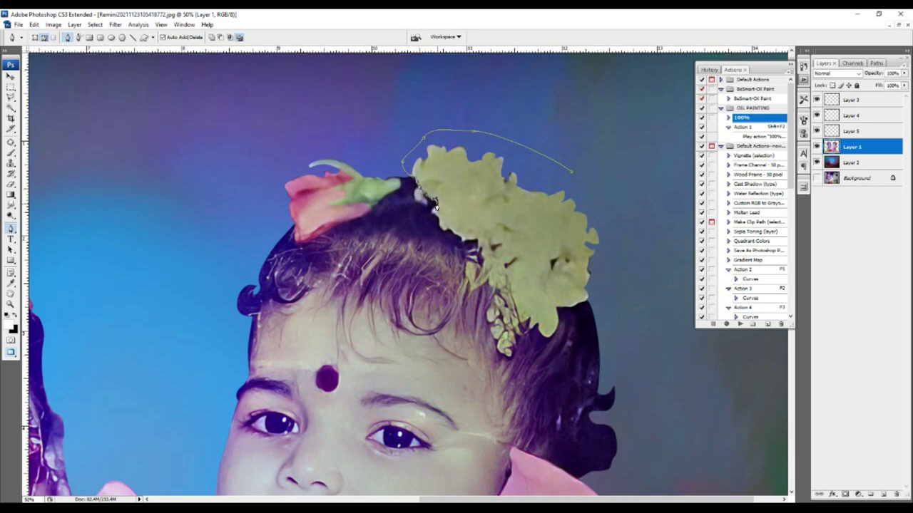
scroll(502, 294, "down", 2)
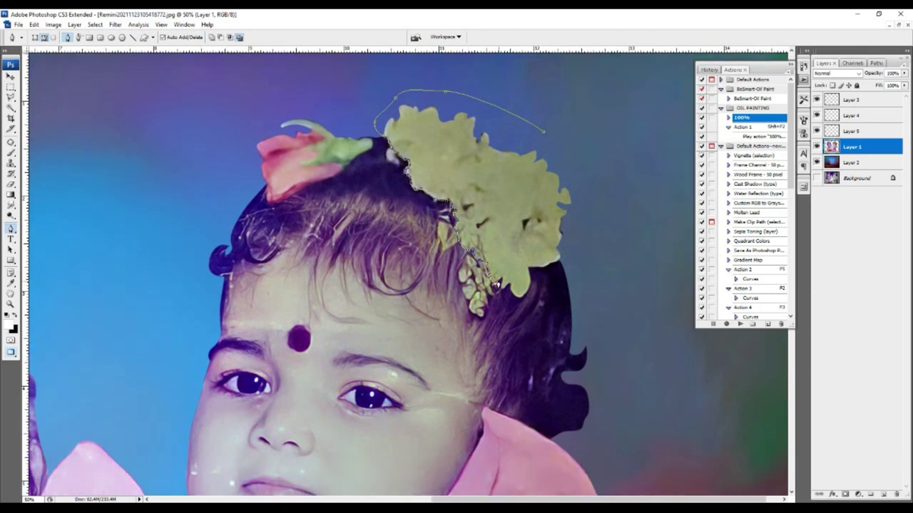
- Select the flower cluster from its path and brighten it with Levels, white input 197
right_click(551, 266)
key("Return")
key("ctrl+alt+l")
key("Return")
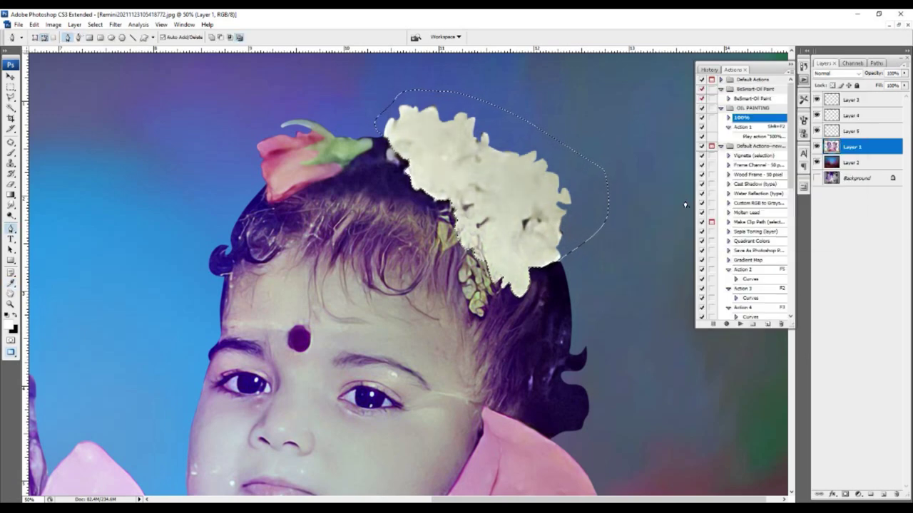
key("ctrl+minus")
key("ctrl+minus")
key("ctrl+minus")
- Start a pen path along the hand edge and the pink cloth edge
key("ctrl+plus")
key("ctrl+plus")
key("ctrl+plus")
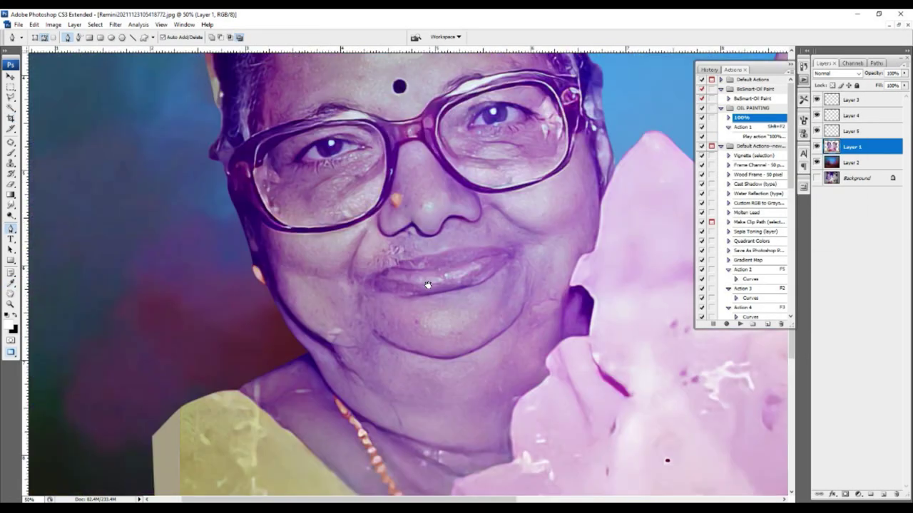
key("p")
left_click_drag(282, 227, 294, 244)
scroll(361, 291, "down", 5)
left_click(449, 226)
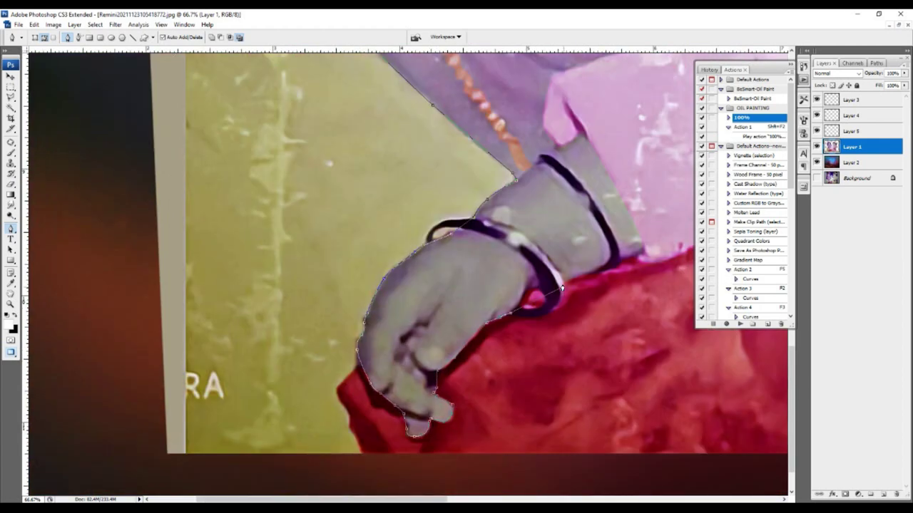
scroll(626, 211, "up", 3)
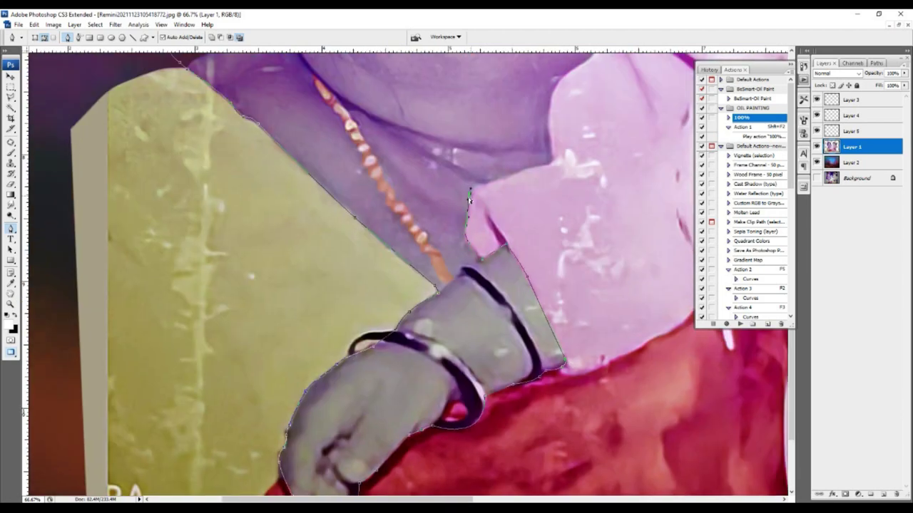
mouse_move(549, 167)
left_mouse_down()
mouse_move(510, 303)
mouse_move(502, 260)
left_mouse_up()
left_click(548, 176)
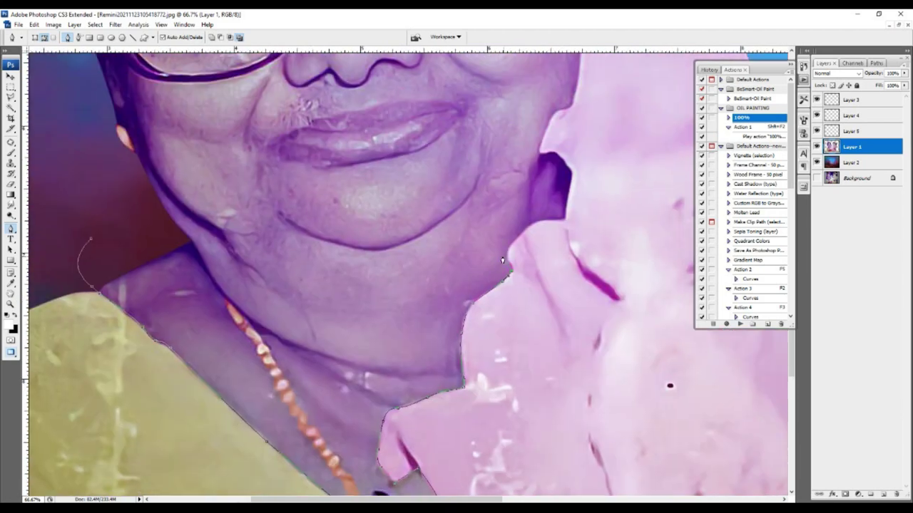
- Continue the path beside the grandmother's face up to the forehead hairline
scroll(562, 224, "up", 2)
scroll(562, 223, "right", 2)
scroll(435, 328, "up", 4)
scroll(434, 329, "right", 2)
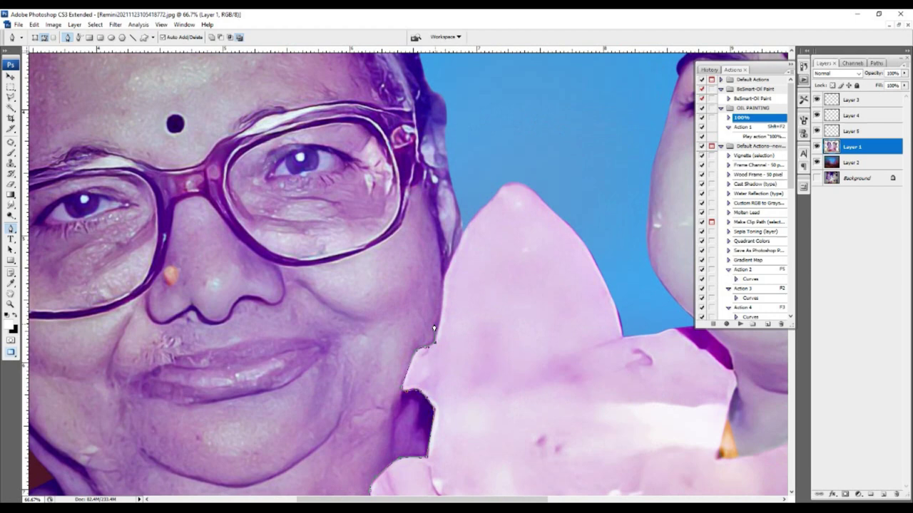
scroll(462, 235, "up", 4)
scroll(462, 236, "left", 1)
left_click(485, 294)
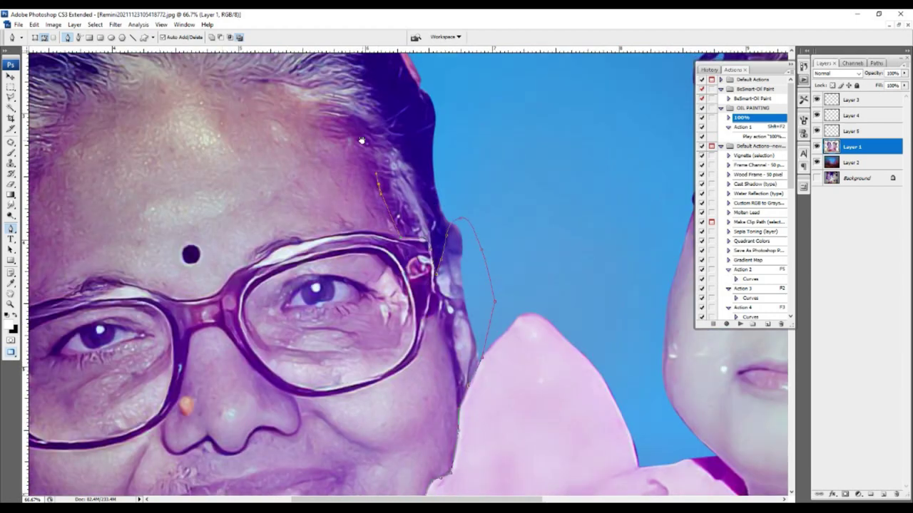
scroll(362, 141, "up", 4)
scroll(361, 141, "left", 4)
left_click(446, 204)
left_click(316, 166)
- Extend the path along the child's hairline and around the rest of the hand
scroll(377, 191, "down", 3)
scroll(377, 191, "left", 6)
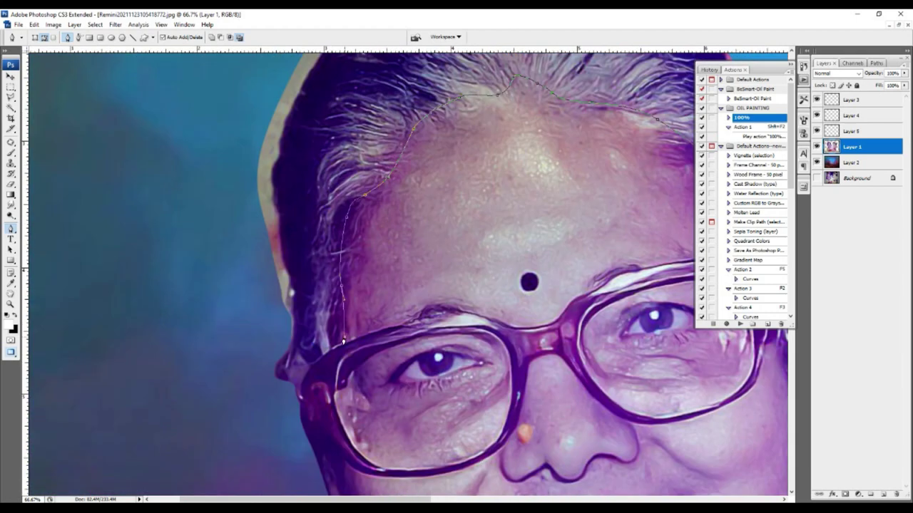
scroll(343, 341, "down", 3)
scroll(343, 342, "down", 5)
scroll(357, 300, "down", 3)
scroll(370, 291, "up", 3)
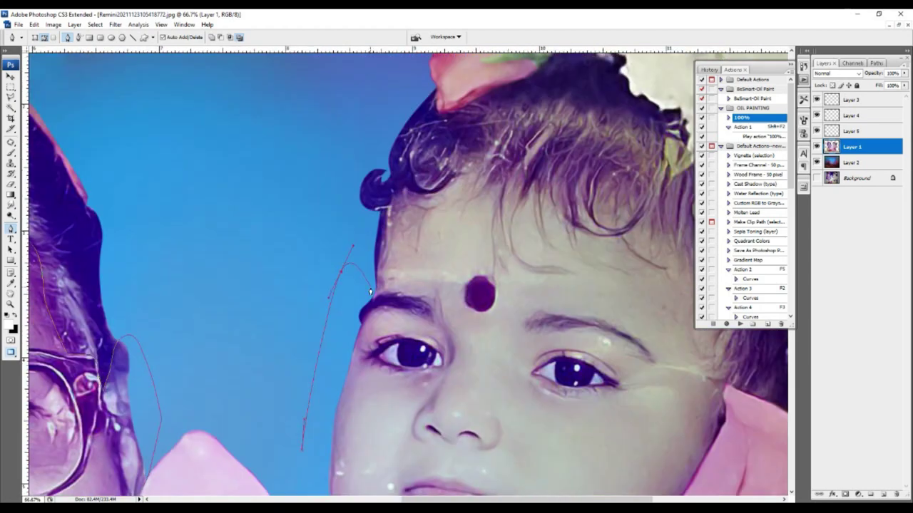
left_click(565, 175)
scroll(404, 183, "right", 5)
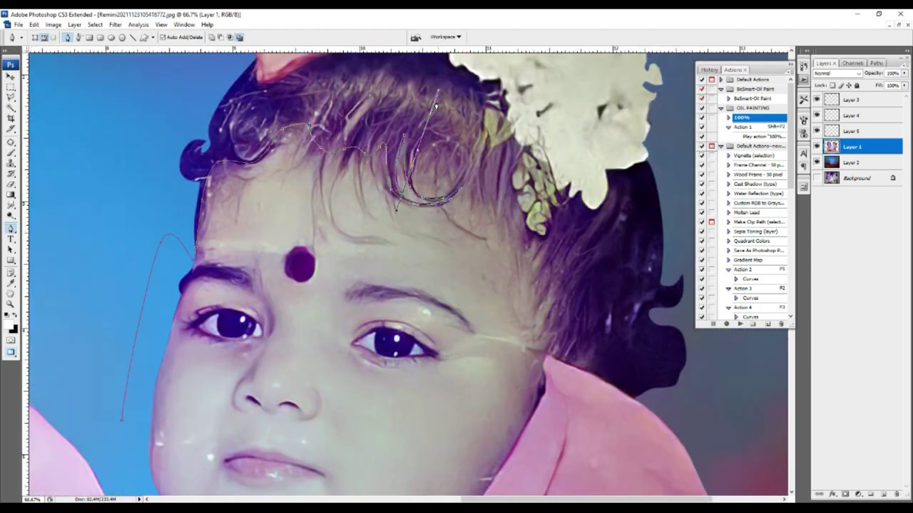
scroll(542, 285, "down", 5)
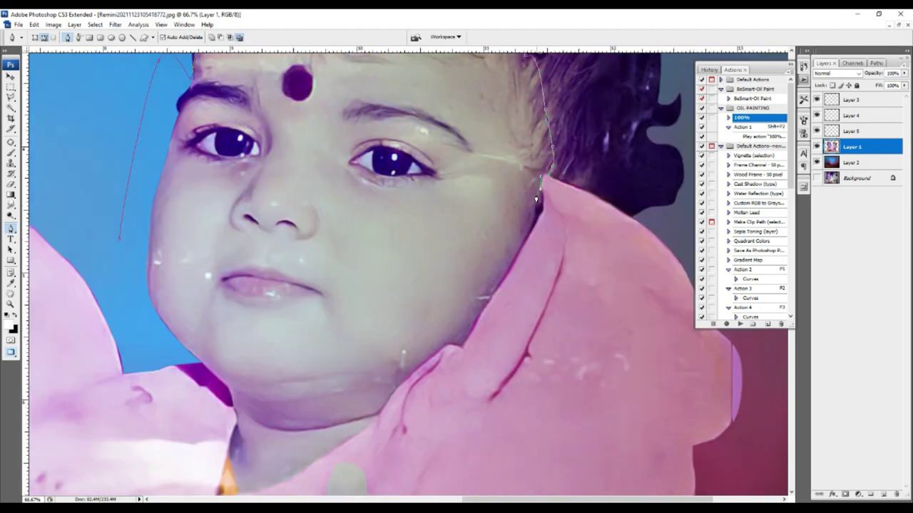
scroll(464, 344, "down", 5)
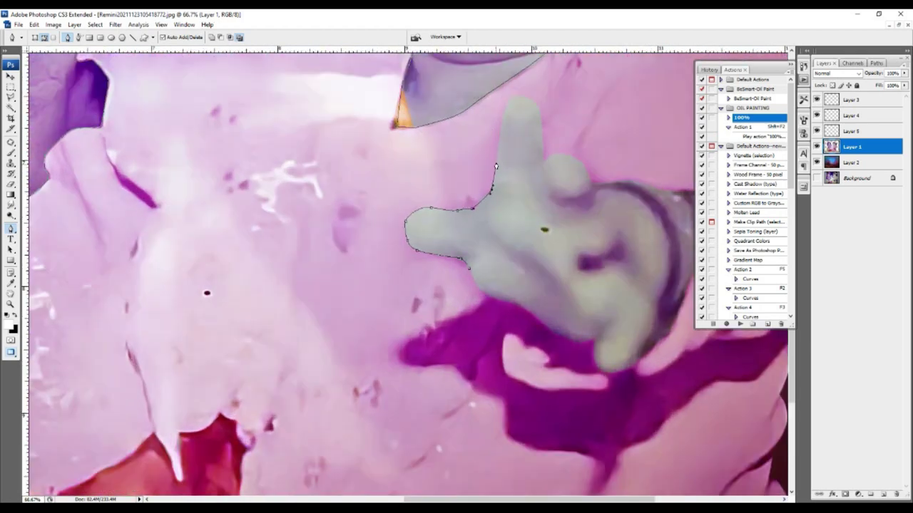
left_click_drag(581, 160, 449, 131)
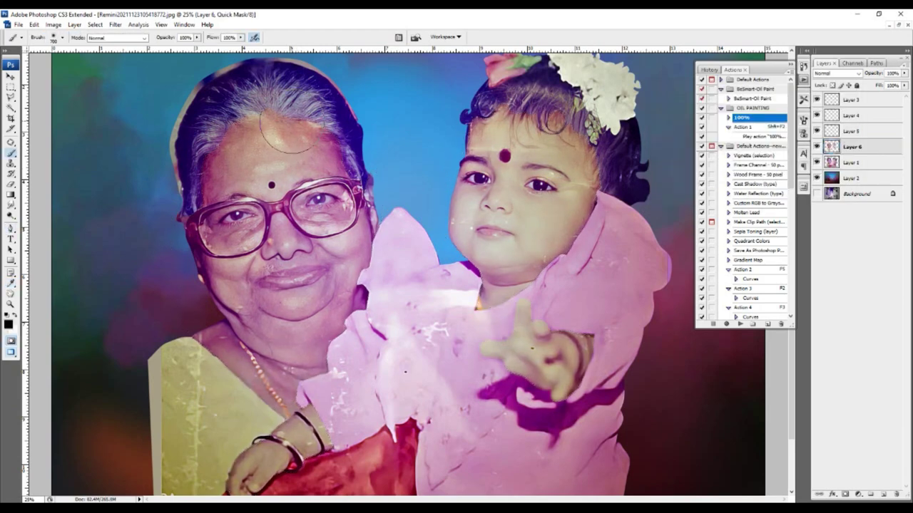
- Color-balance the grandmother's hair and a Quick Mask selection of her face
key("ctrl+b")
left_click_drag(733, 154, 743, 155)
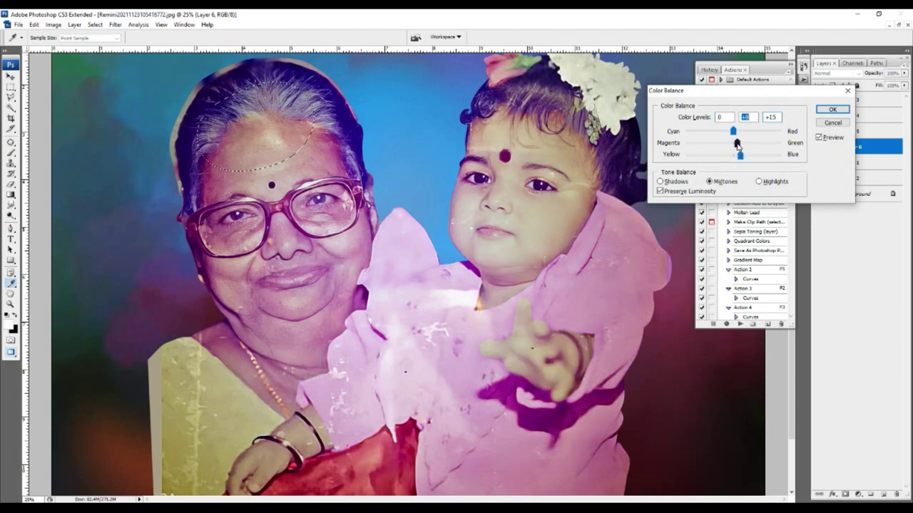
key("Return")
key("q")
left_click_drag(335, 178, 214, 313)
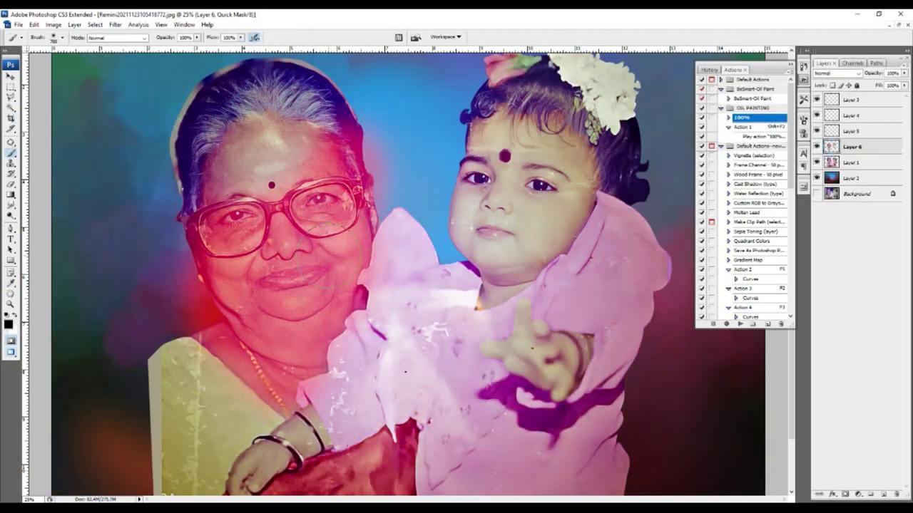
key("q")
key("ctrl+b")
key("Return")
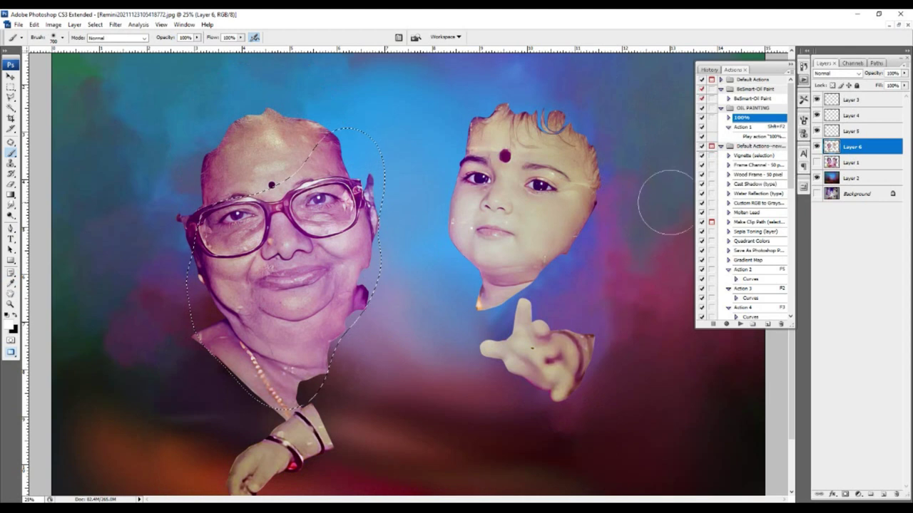
- Shift her face toward red, then color-balance a Quick Mask of her lower face
key("ctrl+b")
left_click_drag(733, 154, 728, 156)
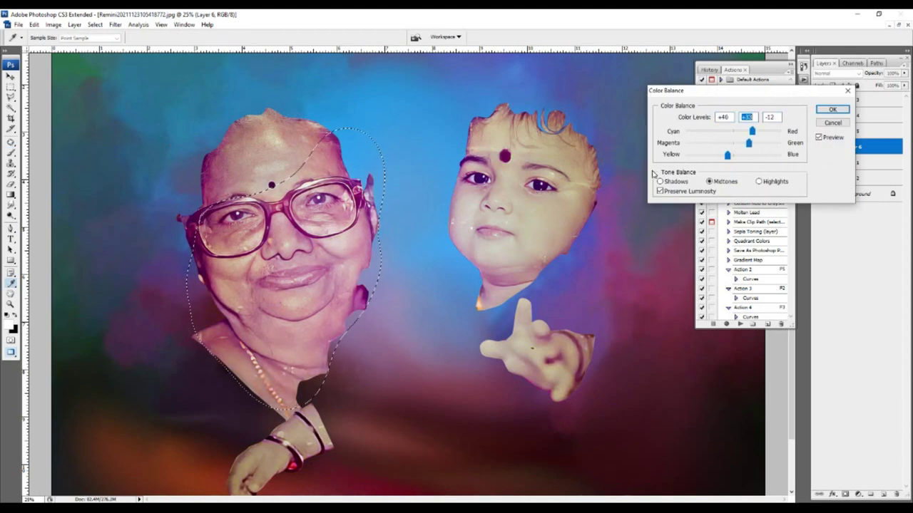
key("Return")
key("q")
left_click_drag(342, 214, 243, 375)
key("q")
key("ctrl+b")
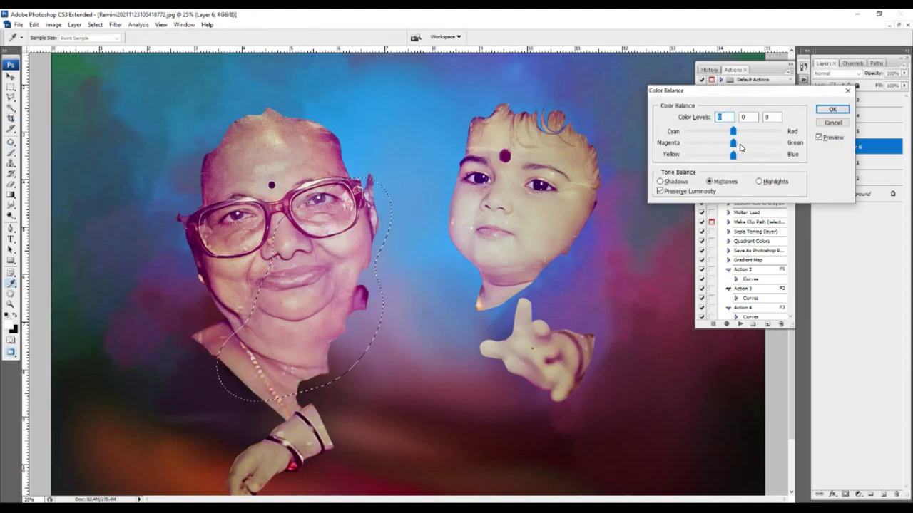
left_click_drag(735, 155, 730, 156)
key("Return")
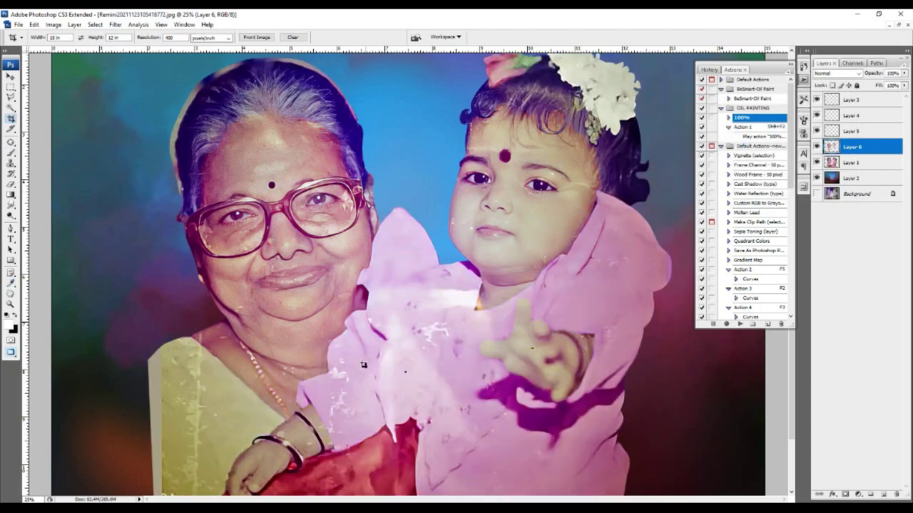
- Quick-mask the child's face and shift its colour balance toward red
key("q")
mouse_move(478, 213)
left_mouse_down()
mouse_move(497, 290)
mouse_move(502, 385)
left_mouse_up()
key("q")
key("ctrl+b")
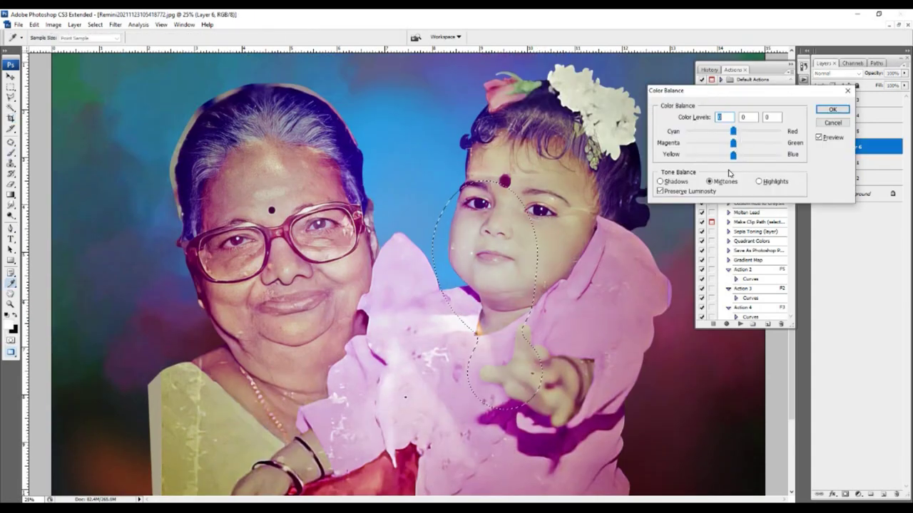
left_click_drag(733, 131, 742, 133)
key("Return")
- Reduce yellow in the child's Yellows range with Selective Color on a rectangular selection
key("m")
left_click_drag(430, 124, 658, 432)
left_click(54, 24)
left_click(167, 198)
left_click(719, 132)
left_click(689, 150)
left_click_drag(689, 198, 672, 198)
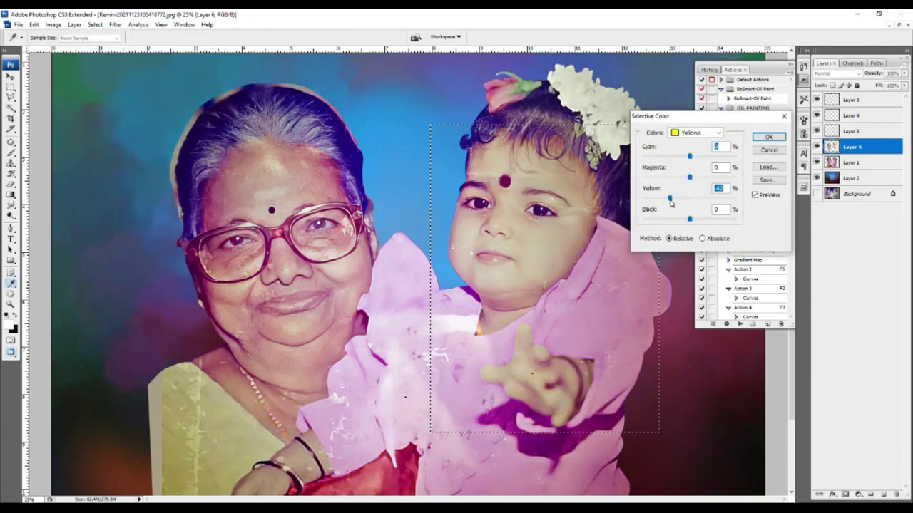
key("Return")
key("ctrl+d")
key("c")
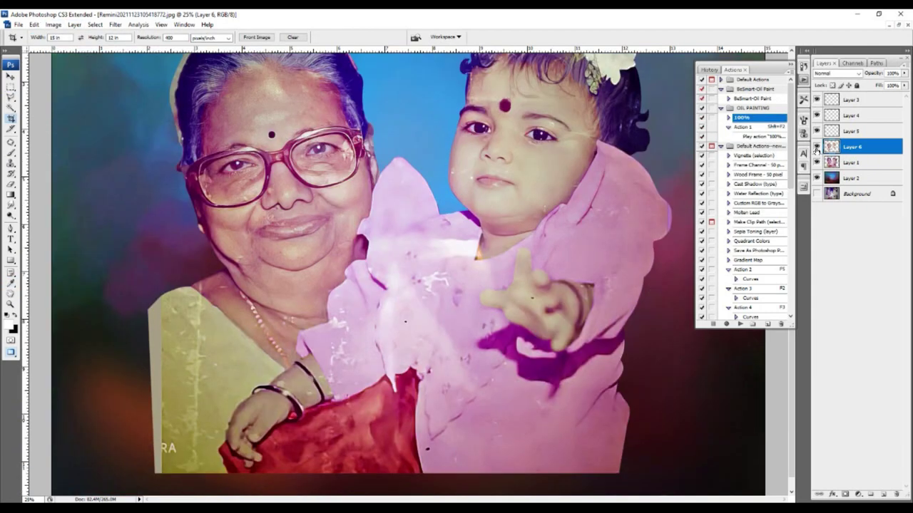
- Raise the child's saturation to +24 and reduce its yellows further
key("ctrl+minus")
key("m")
left_click_drag(410, 134, 589, 403)
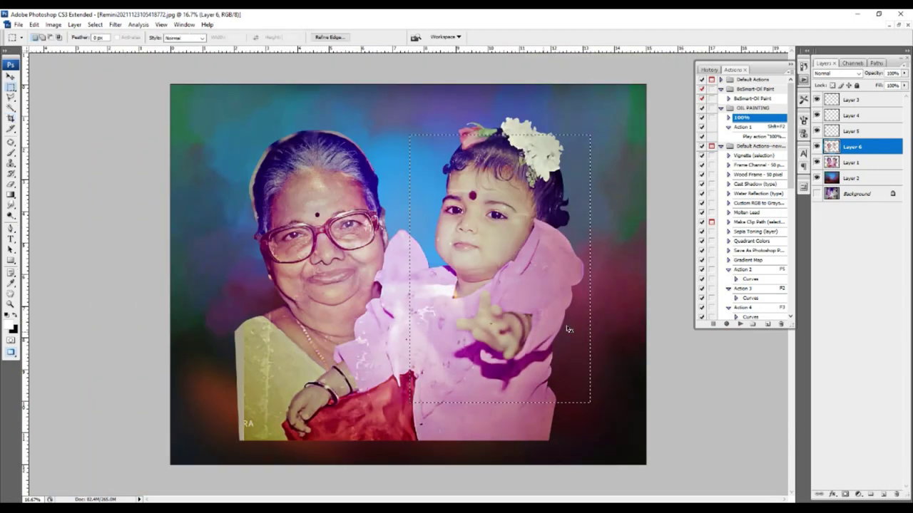
key("ctrl+u")
left_click_drag(683, 256, 695, 257)
key("Return")
left_click_drag(689, 197, 679, 200)
key("Return")
key("c")
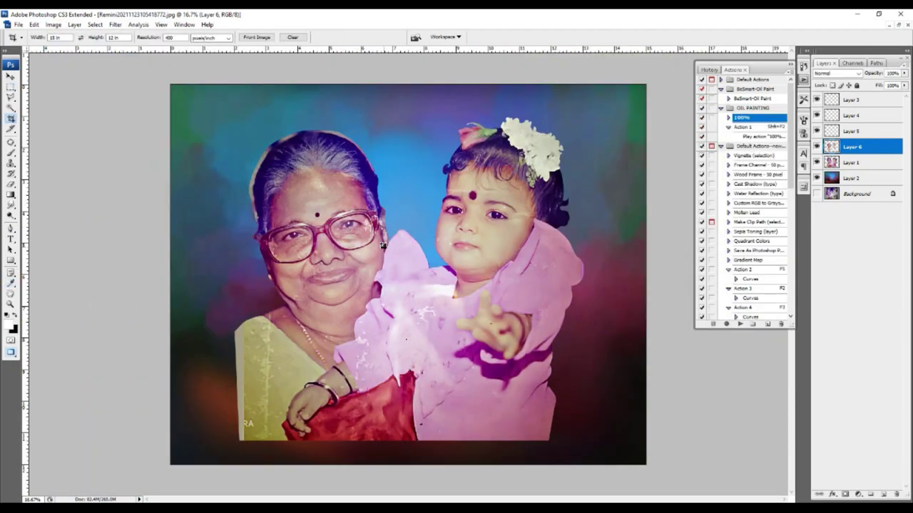
- Compare with Layer 6 toggled, then merge the retouched layers into Layer 3
left_click(817, 148)
left_click(850, 162)
left_click(848, 100, "shift")
key("ctrl+e")
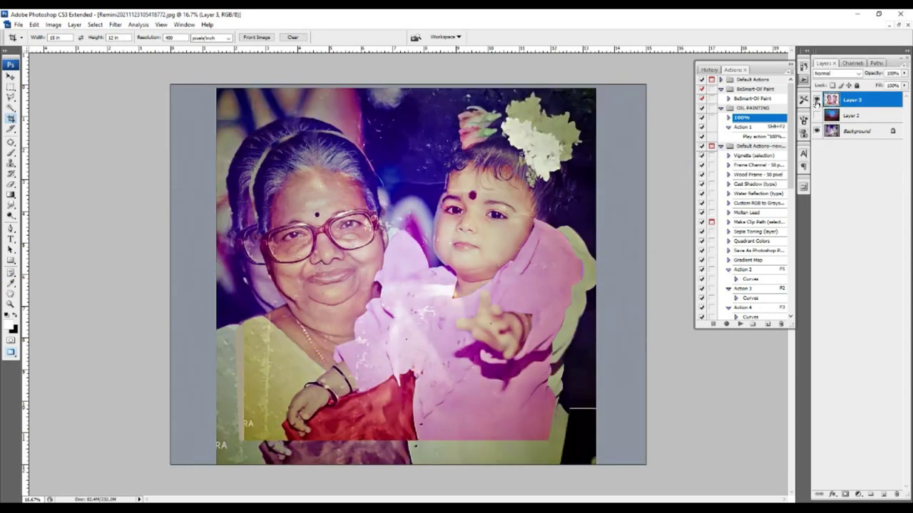
- Smudge the child's chin, neck, lips and hand at 43% strength
key("v")
key("r")
scroll(435, 326, "up", 2)
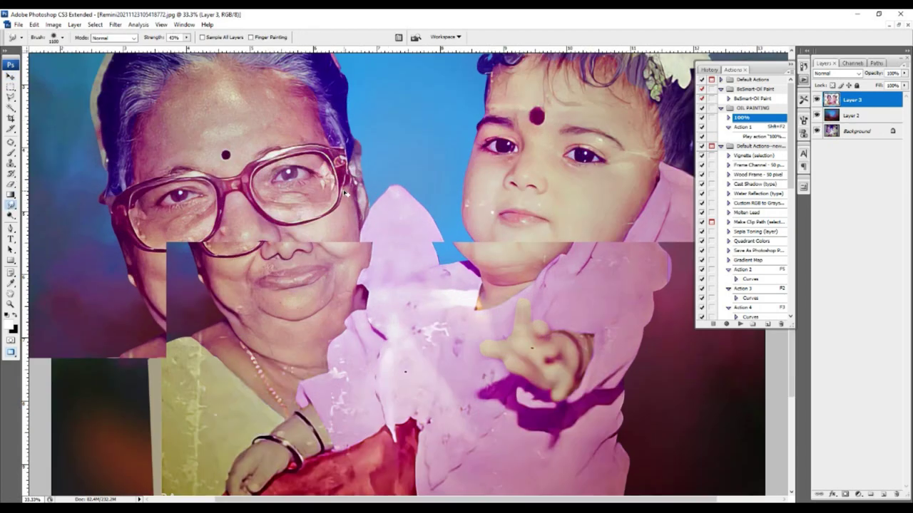
scroll(435, 326, "up", 1)
scroll(475, 202, "up", 1)
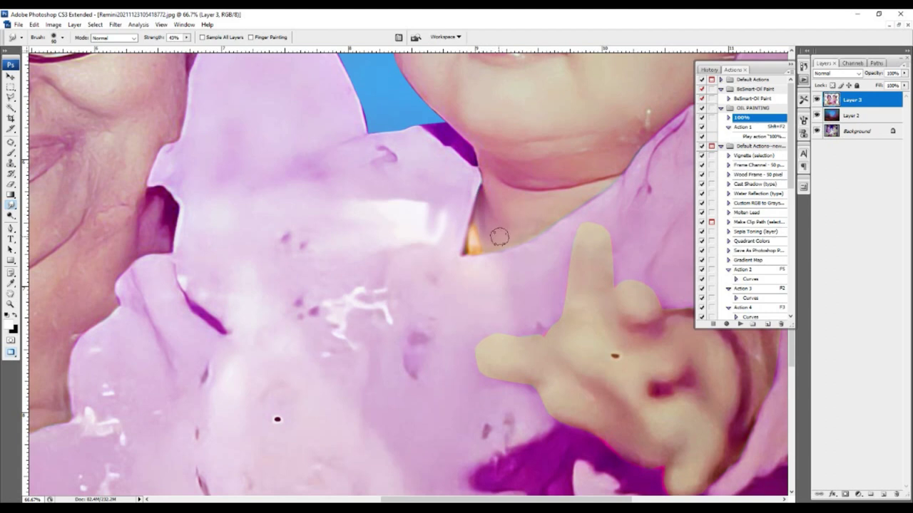
scroll(509, 237, "up", 1)
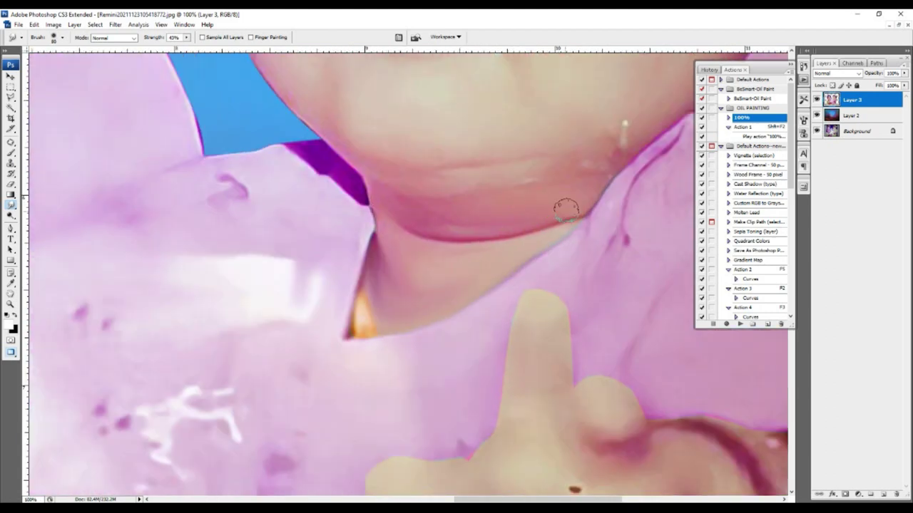
scroll(521, 183, "up", 2)
scroll(342, 238, "up", 2)
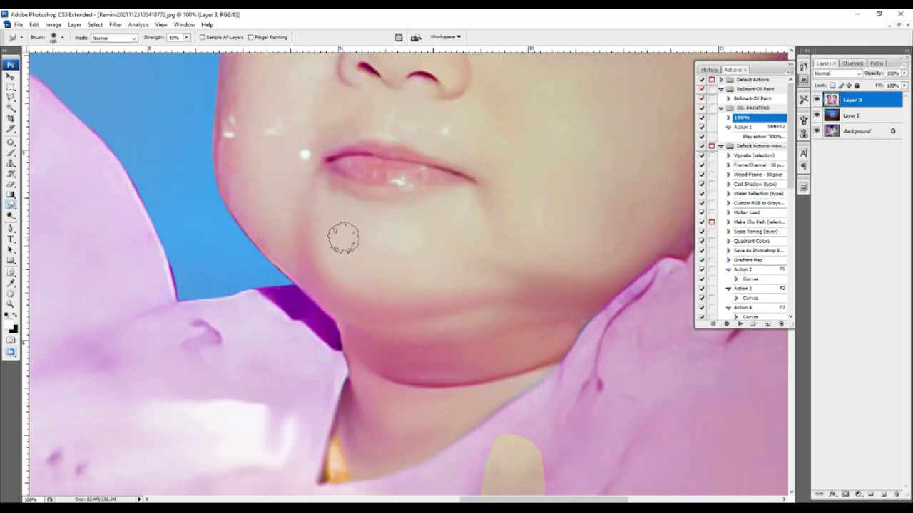
scroll(302, 183, "up", 2)
scroll(289, 278, "down", 2)
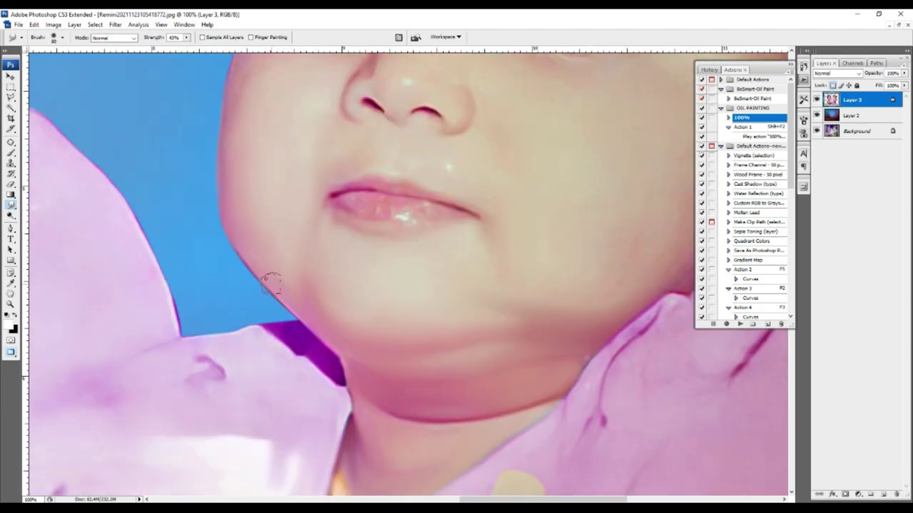
scroll(410, 211, "down", 2)
scroll(410, 212, "left", 2)
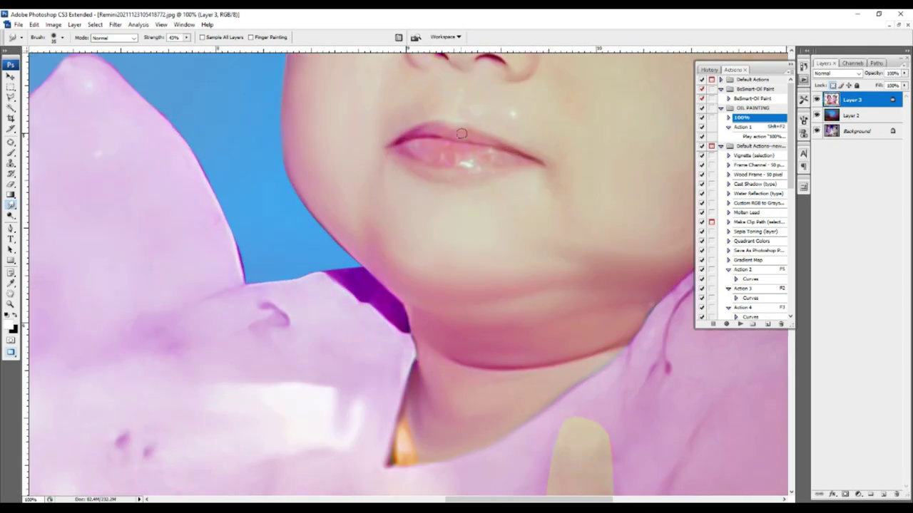
scroll(479, 187, "up", 1)
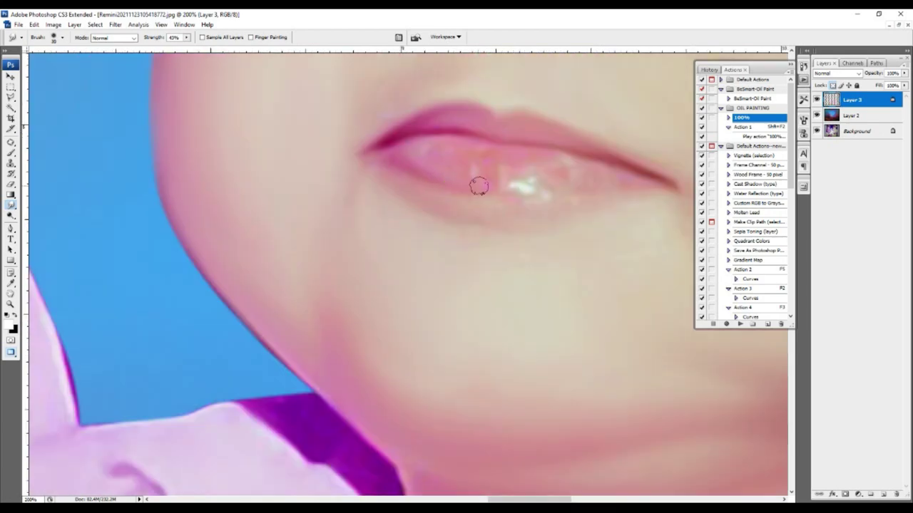
scroll(634, 177, "down", 4)
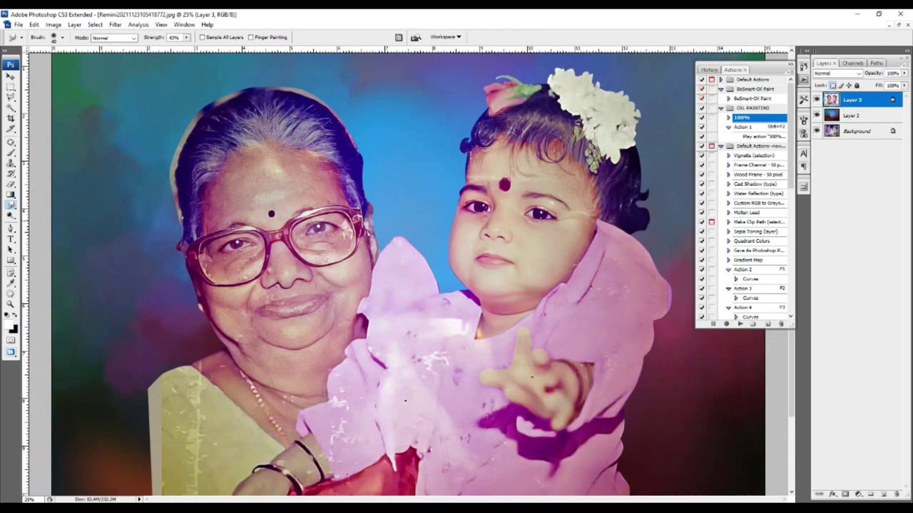
scroll(440, 204, "up", 1)
scroll(435, 200, "up", 1)
scroll(421, 271, "down", 2)
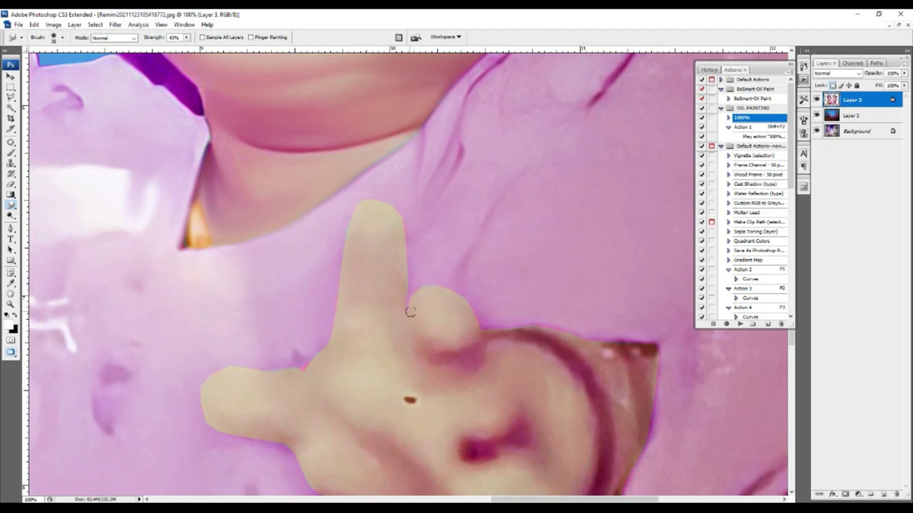
scroll(410, 308, "up", 1)
scroll(417, 216, "down", 1)
scroll(417, 216, "up", 1)
- Switch to the Dodge tool with Midtones range and bring up the brush size options
key("o")
left_click(114, 37)
scroll(257, 267, "down", 1)
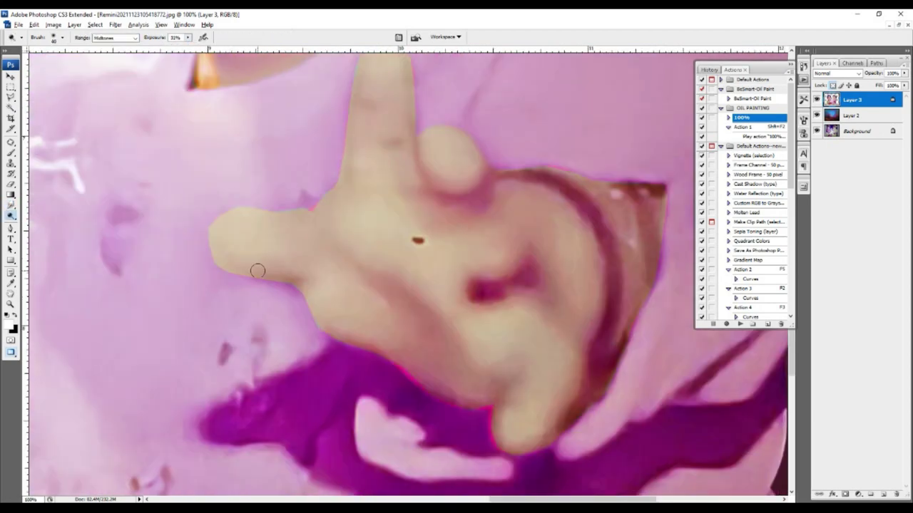
scroll(417, 267, "up", 1)
scroll(458, 336, "down", 1)
scroll(403, 293, "down", 2)
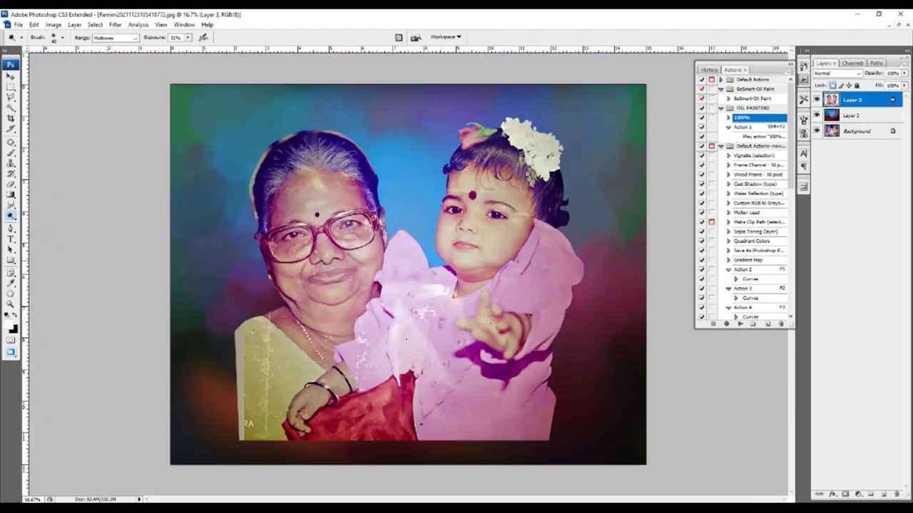
scroll(452, 286, "up", 2)
right_click(452, 286)
- Set smudge strength to 35% and smooth the child's hand and lower thumb edge
scroll(606, 364, "down", 1)
key("r")
scroll(347, 74, "up", 2)
scroll(399, 159, "down", 2)
scroll(370, 116, "up", 2)
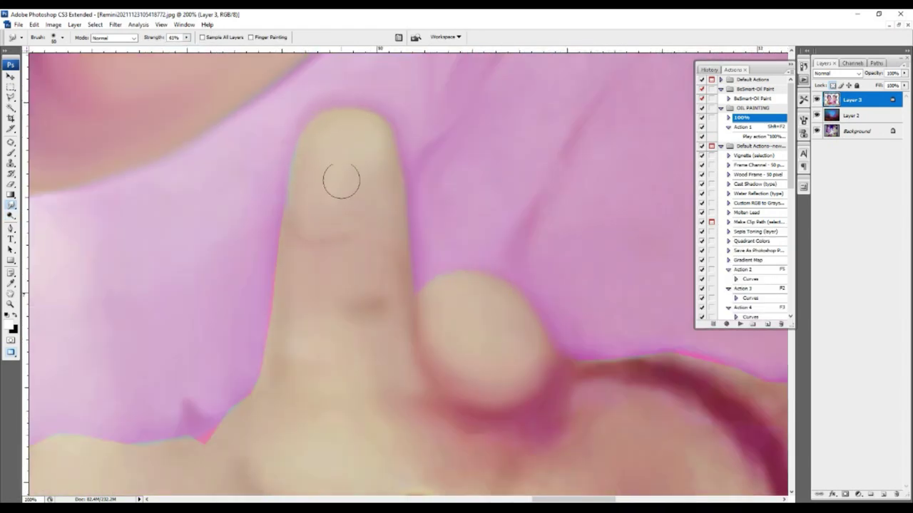
scroll(367, 296, "down", 1)
scroll(362, 279, "up", 1)
scroll(408, 214, "down", 2)
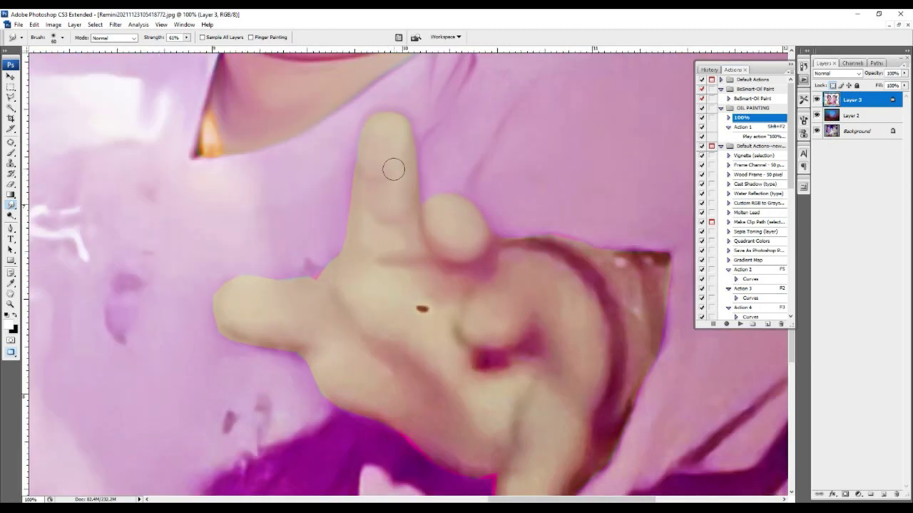
scroll(404, 195, "up", 1)
key("3")
key("5")
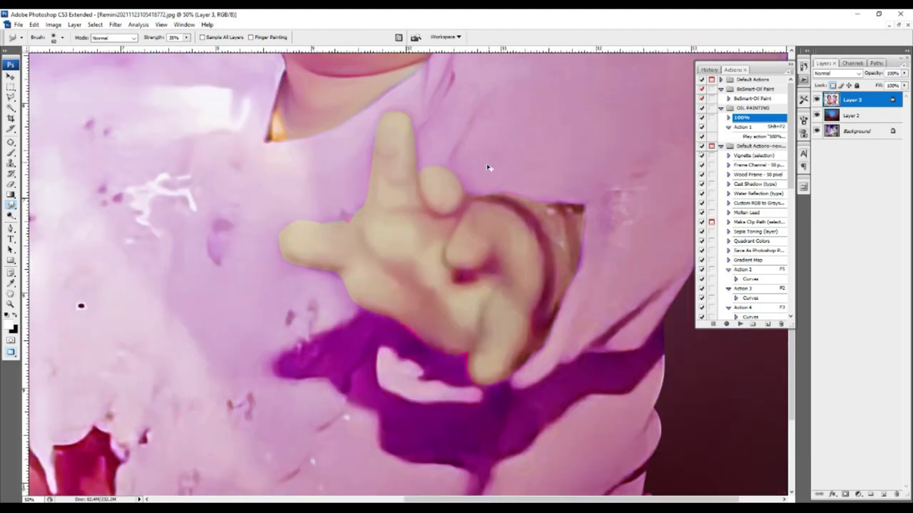
scroll(489, 167, "down", 1)
left_click_drag(520, 240, 470, 334)
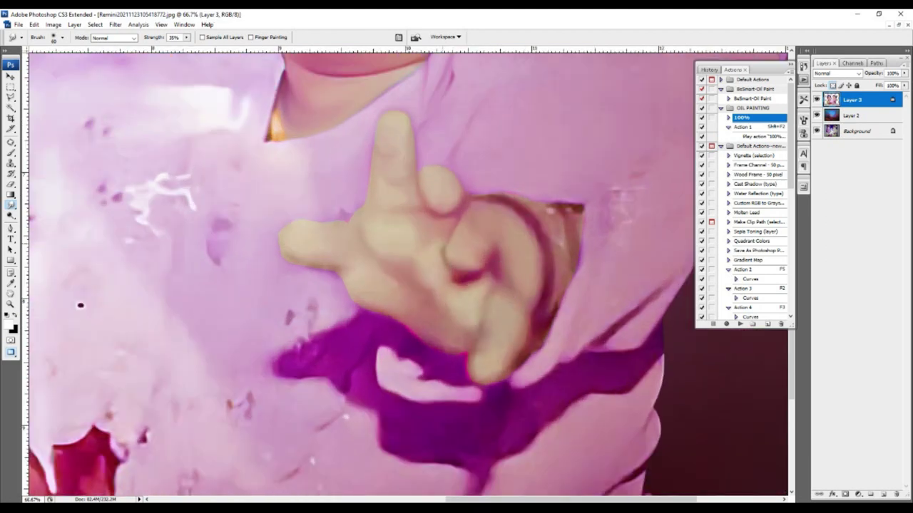
scroll(357, 188, "up", 1)
scroll(371, 212, "up", 1)
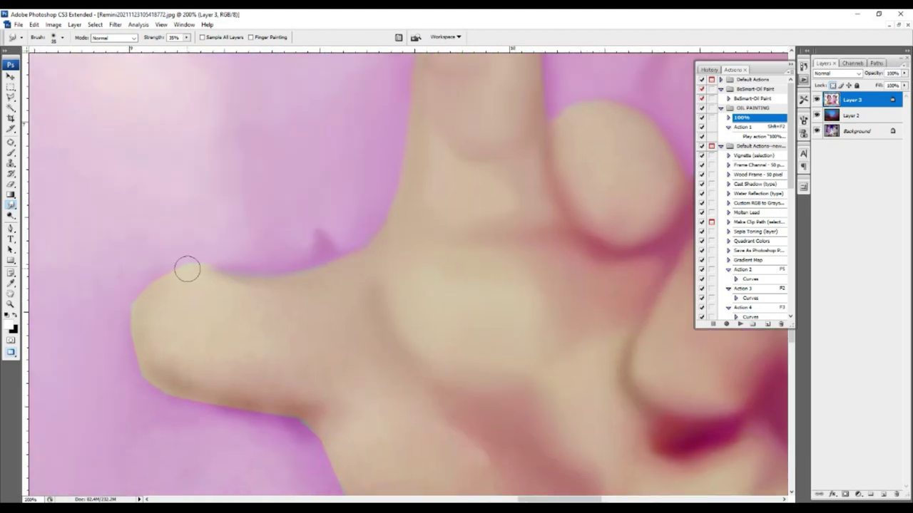
mouse_move(184, 400)
left_mouse_down()
mouse_move(238, 387)
mouse_move(314, 393)
mouse_move(259, 340)
left_mouse_up()
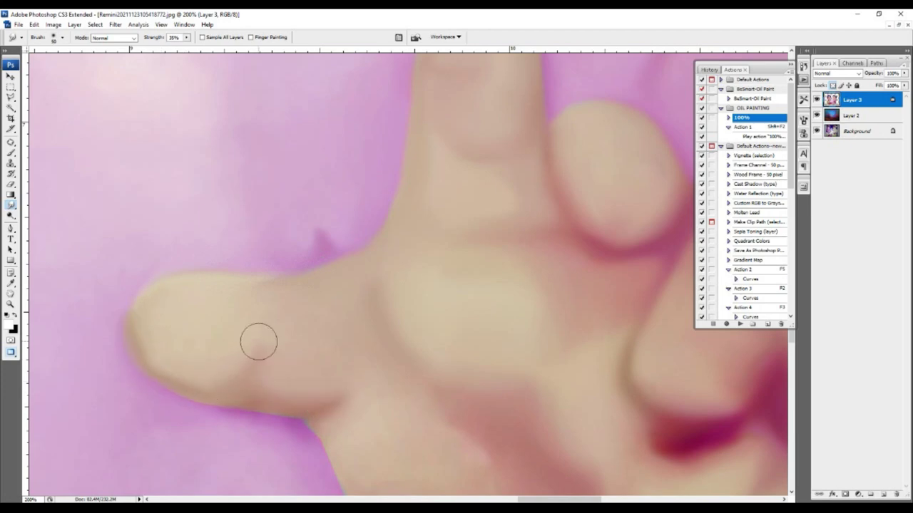
- Smudge away the white splash on the pink dress, adjusting the brush size
scroll(321, 335, "down", 2)
scroll(384, 325, "down", 2)
scroll(318, 404, "down", 2)
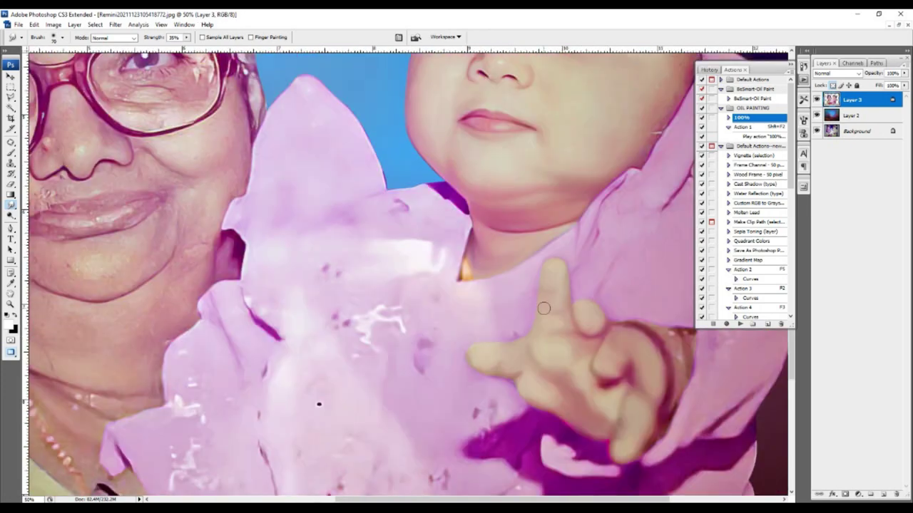
scroll(407, 340, "down", 2)
scroll(536, 336, "up", 4)
scroll(502, 255, "up", 1)
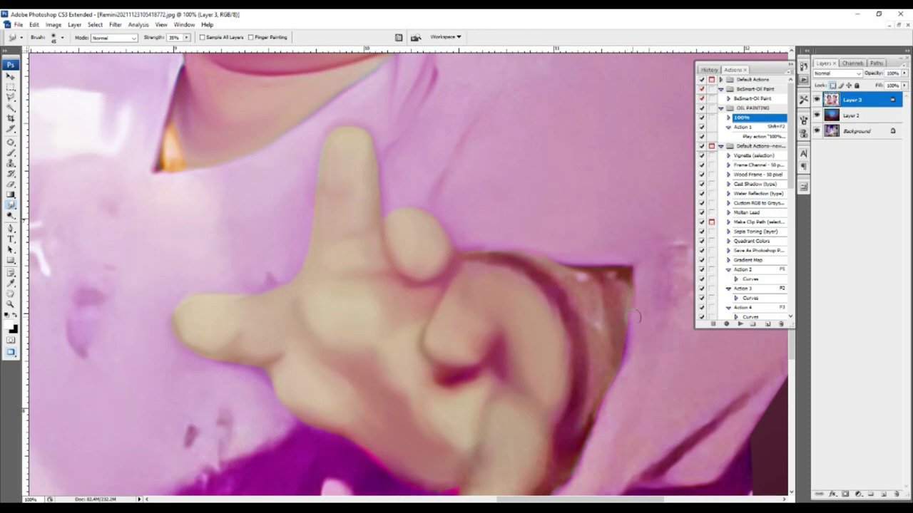
scroll(590, 297, "down", 1)
scroll(590, 296, "down", 2)
scroll(484, 285, "down", 1)
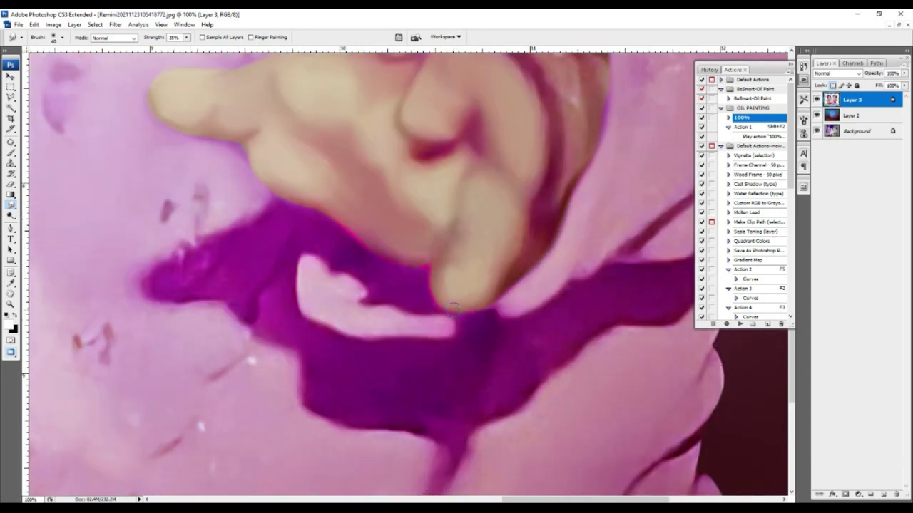
scroll(440, 207, "down", 3)
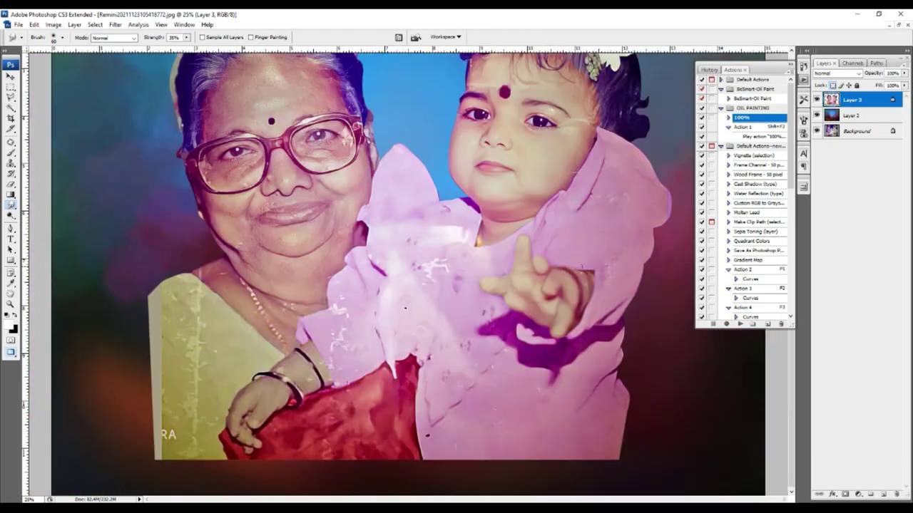
scroll(482, 231, "up", 1)
left_click_drag(472, 313, 458, 220)
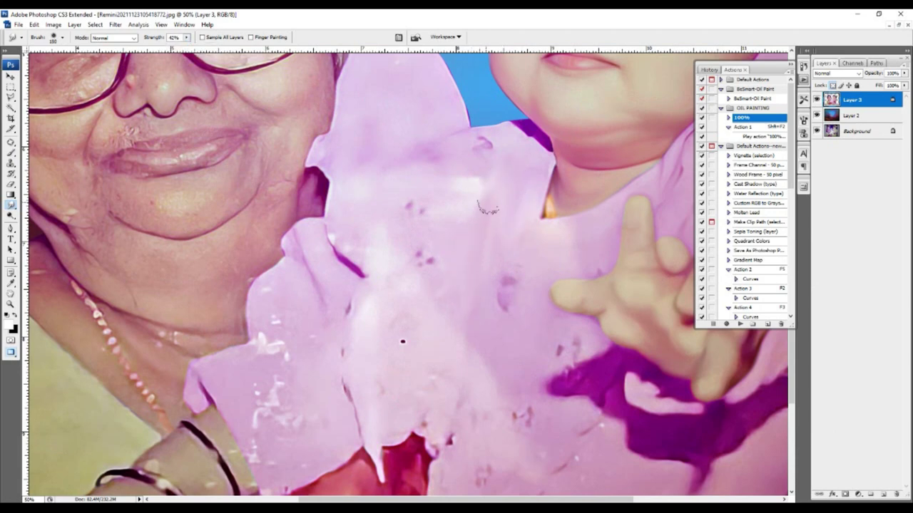
scroll(457, 313, "down", 2)
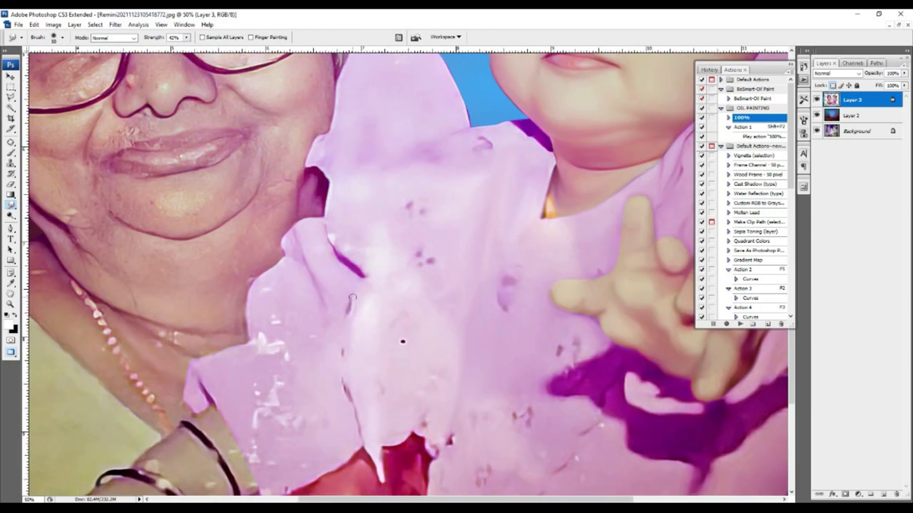
key("bracketleft")
key("bracketleft")
key("bracketleft")
scroll(346, 279, "down", 1)
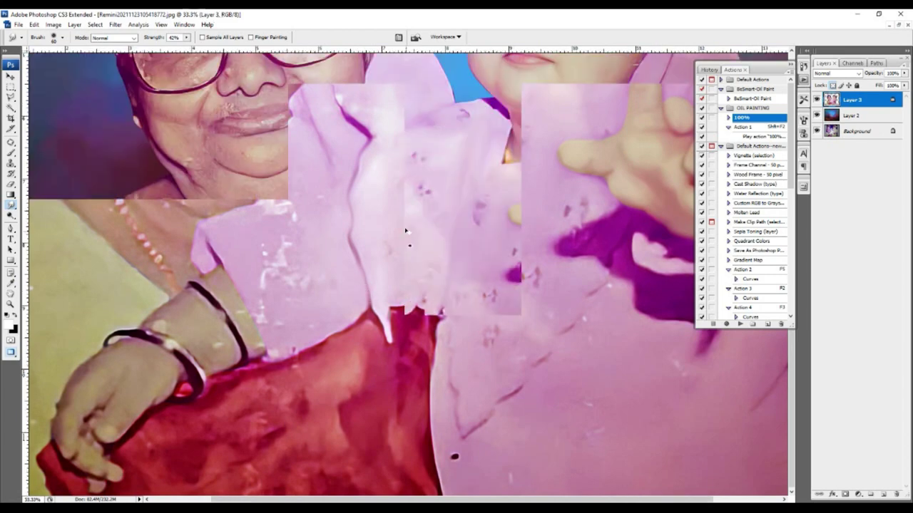
scroll(399, 235, "up", 1)
key("bracketright")
key("bracketright")
key("bracketright")
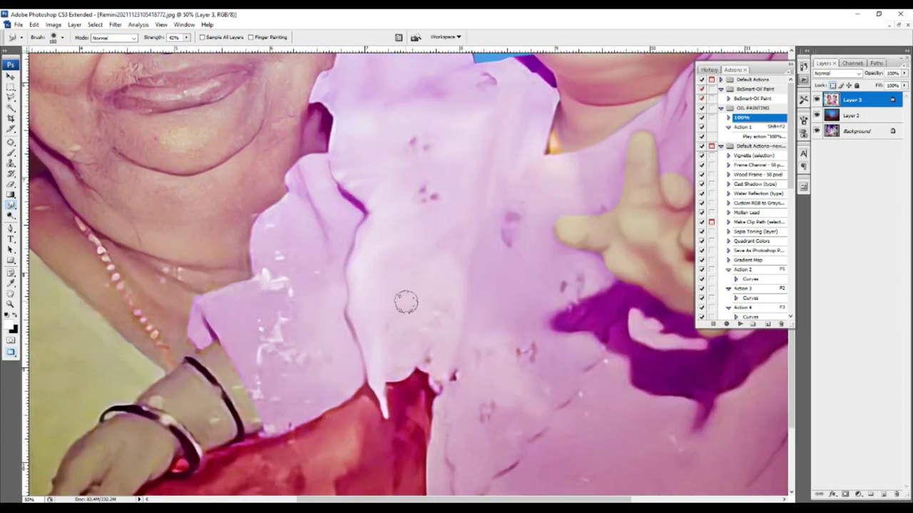
scroll(428, 353, "down", 2)
scroll(413, 263, "up", 1)
key("bracketright")
key("bracketright")
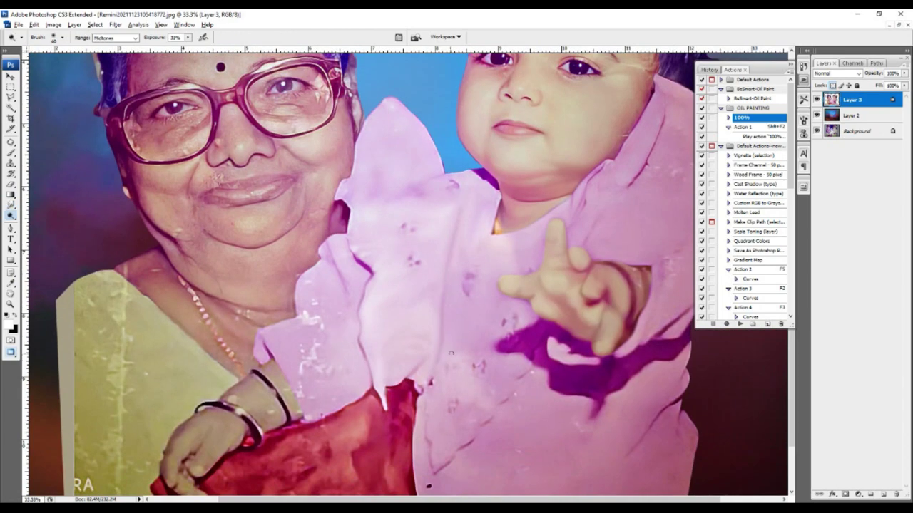
scroll(492, 269, "up", 1)
key("bracketleft")
scroll(400, 212, "down", 2)
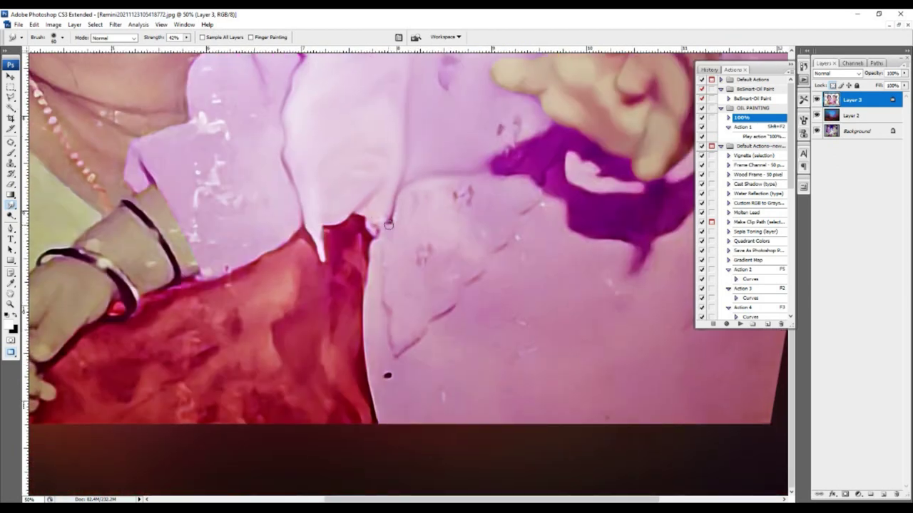
scroll(477, 322, "left", 2)
- Smudge the red garment along the shirt edge, zoomed in on that area
mouse_move(409, 244)
left_mouse_down()
mouse_move(356, 349)
mouse_move(287, 276)
left_mouse_up()
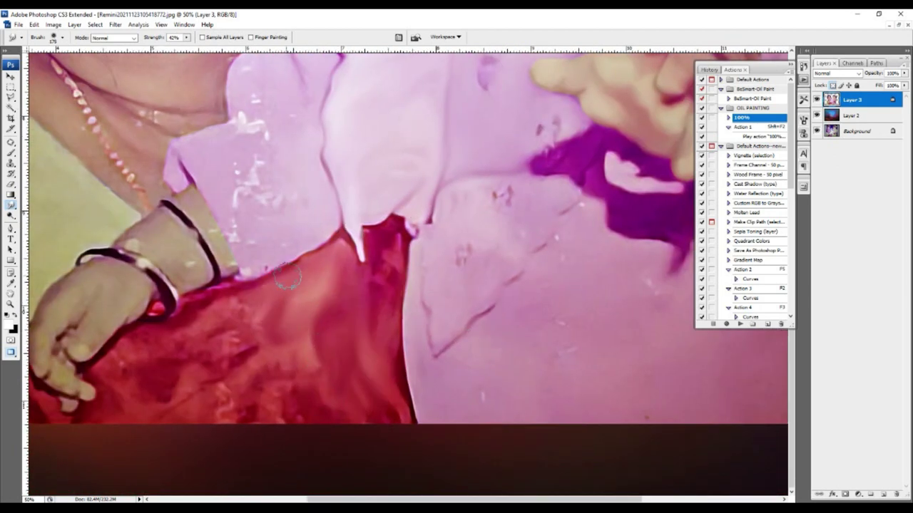
key("bracketright")
key("bracketright")
key("bracketright")
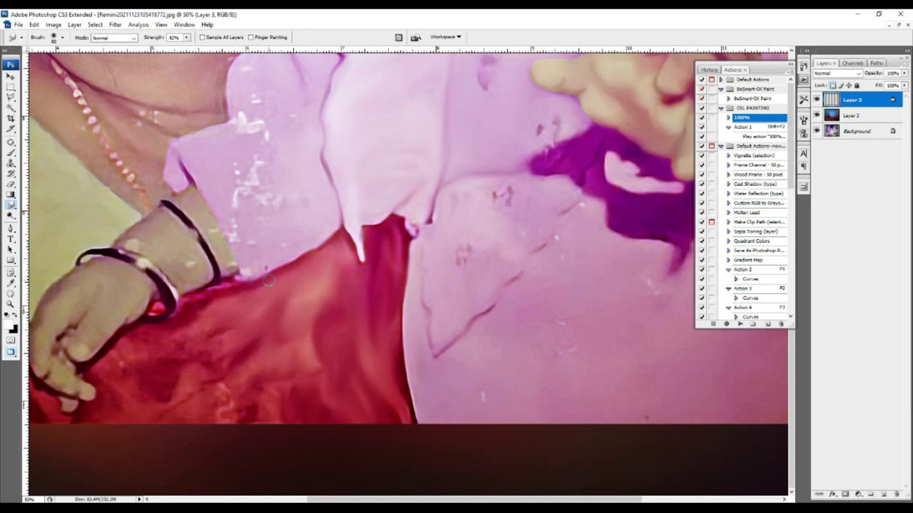
key("ctrl+plus")
key("bracketleft")
key("bracketleft")
key("bracketleft")
scroll(225, 208, "up", 5)
scroll(220, 206, "left", 1)
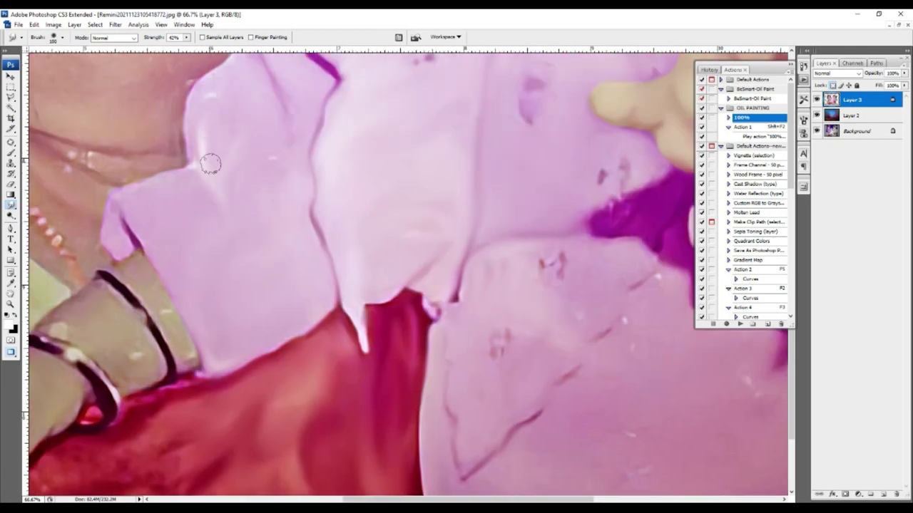
key("bracketright")
key("bracketright")
scroll(217, 229, "left", 1)
key("bracketleft")
key("bracketleft")
key("bracketleft")
scroll(154, 202, "down", 4)
scroll(180, 198, "left", 1)
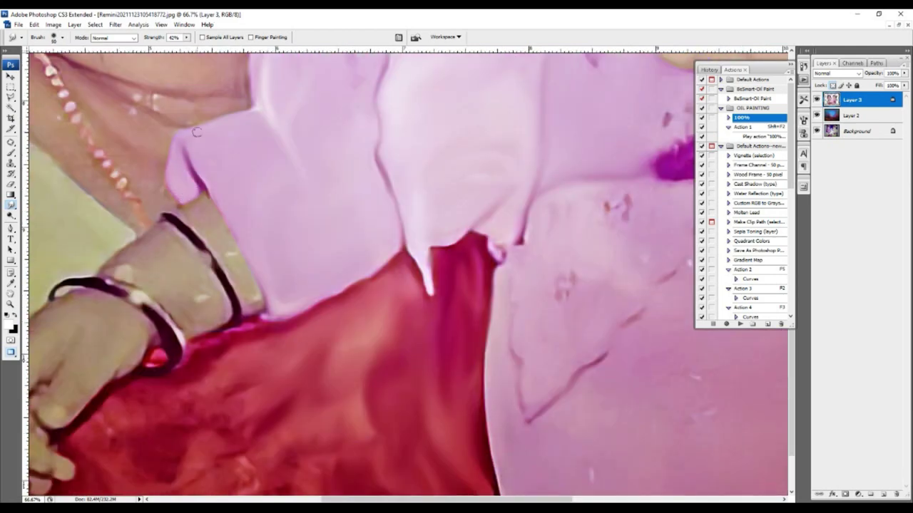
key("bracketright")
key("bracketright")
key("bracketright")
scroll(428, 214, "up", 5)
scroll(460, 266, "up", 5)
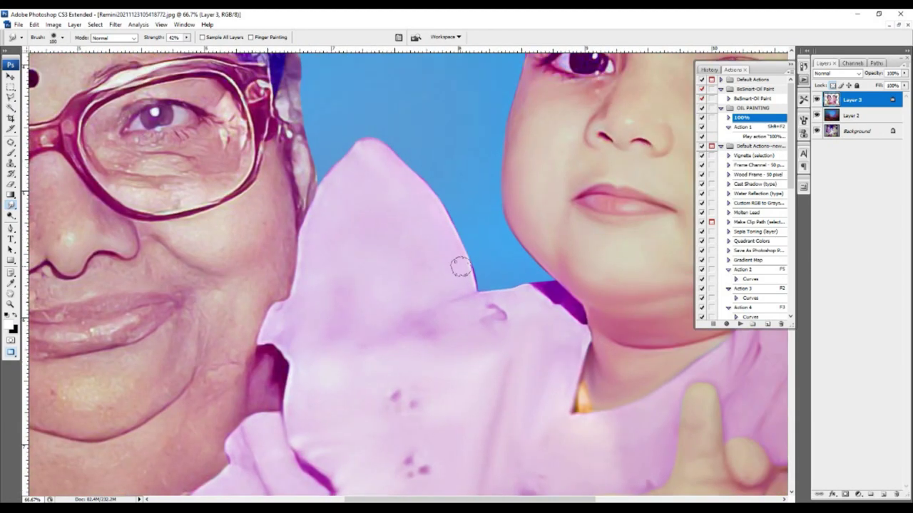
scroll(460, 267, "down", 10)
scroll(460, 267, "right", 2)
scroll(431, 211, "down", 4)
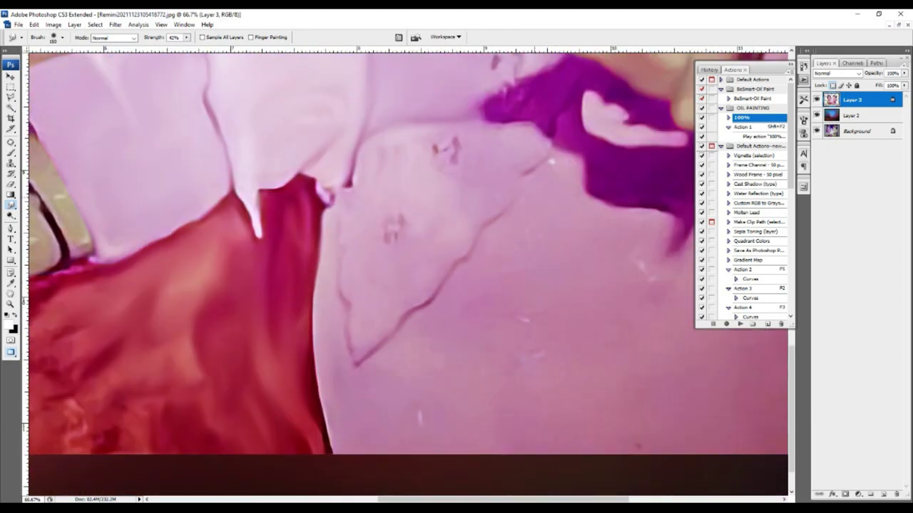
- Resize the smudge brush through 400, 250 and 80, ending at 175
key("bracketleft")
key("bracketleft")
key("bracketleft")
scroll(495, 170, "up", 2)
scroll(421, 267, "down", 3)
scroll(421, 266, "up", 3)
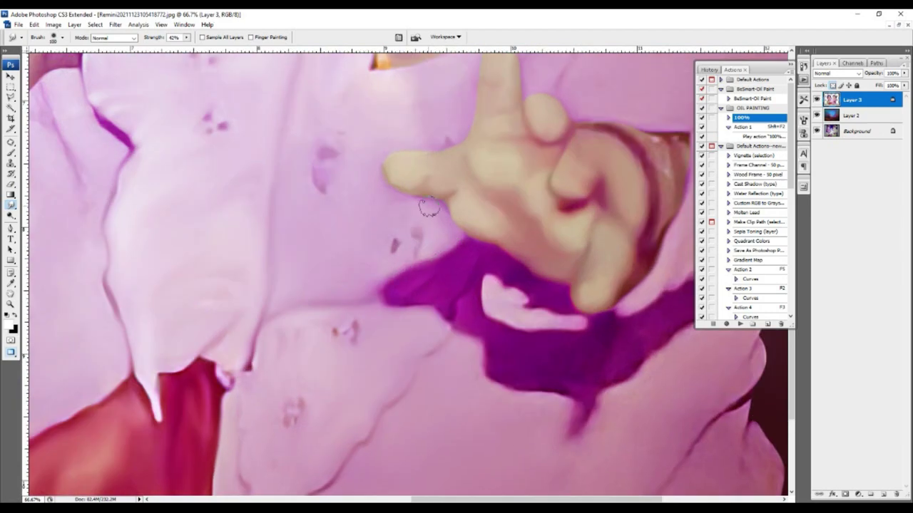
key("bracketleft")
key("bracketleft")
key("bracketleft")
scroll(399, 210, "up", 1)
scroll(437, 228, "down", 1)
scroll(463, 211, "up", 1)
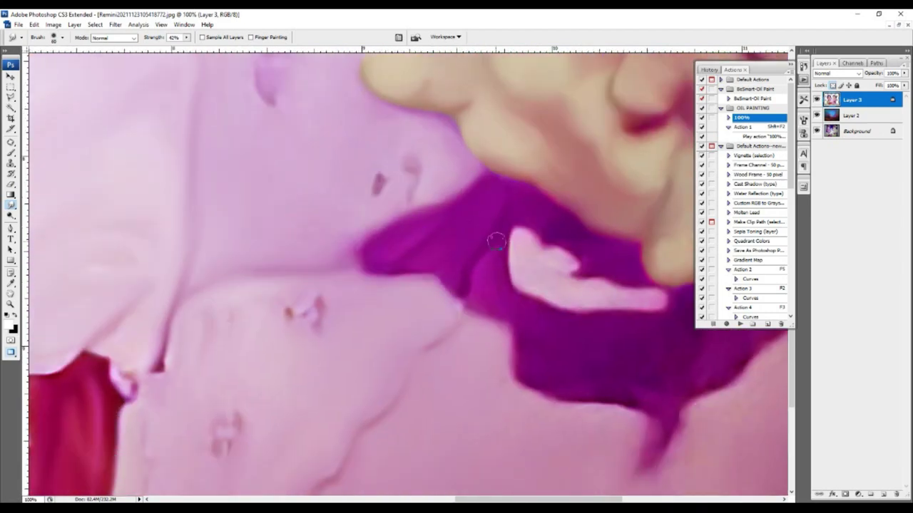
key("bracketleft")
key("bracketleft")
key("bracketleft")
scroll(497, 242, "down", 1)
scroll(435, 205, "up", 1)
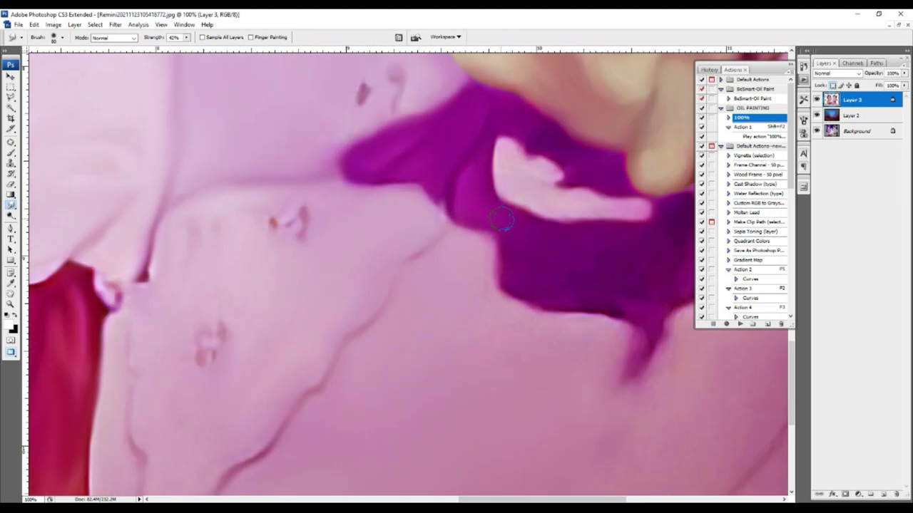
key("bracketright")
key("bracketright")
key("bracketright")
scroll(501, 220, "down", 1)
scroll(436, 207, "up", 1)
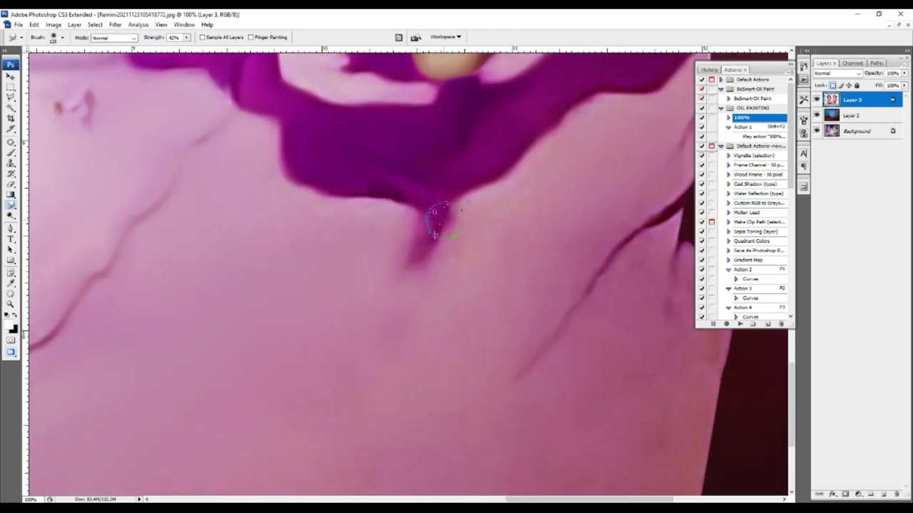
key("bracketleft")
key("bracketleft")
key("bracketleft")
scroll(439, 220, "down", 1)
scroll(359, 245, "up", 1)
key("bracketleft")
key("bracketleft")
scroll(444, 237, "down", 1)
scroll(458, 257, "up", 1)
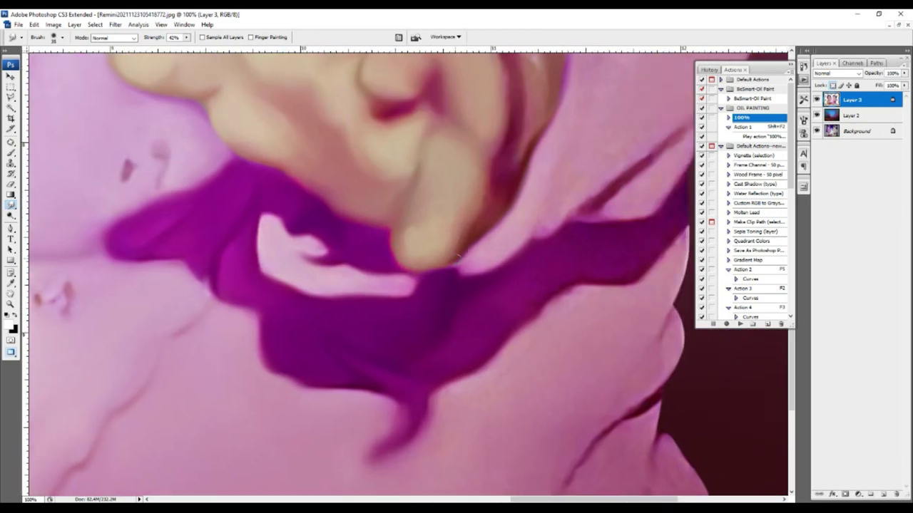
key("bracketright")
key("bracketright")
key("bracketright")
scroll(492, 242, "up", 1)
scroll(553, 226, "down", 1)
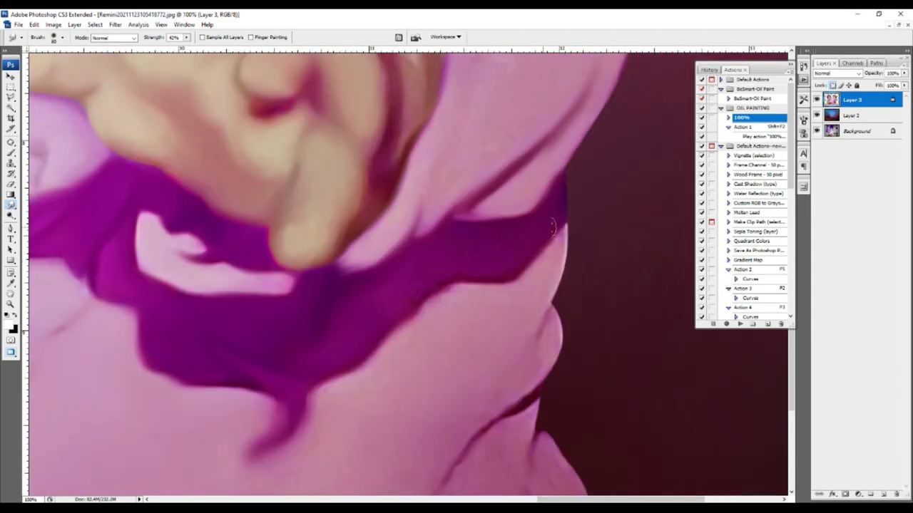
key("bracketright")
key("bracketright")
key("bracketright")
scroll(377, 299, "down", 2)
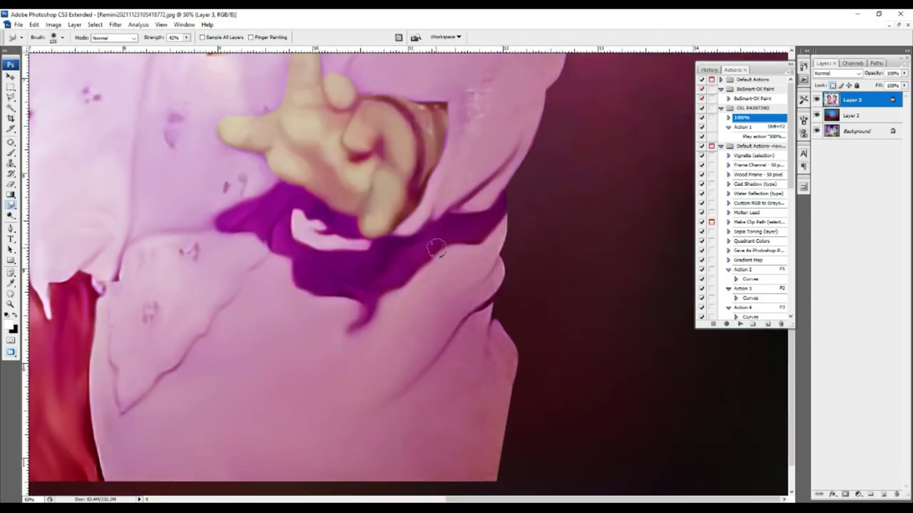
scroll(500, 300, "down", 3)
scroll(509, 326, "up", 2)
key("bracketright")
key("bracketright")
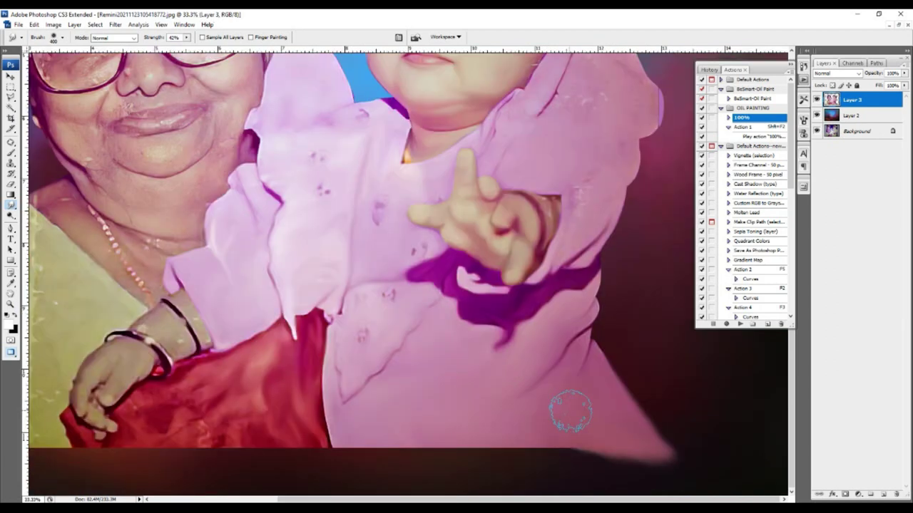
key("bracketleft")
key("bracketleft")
scroll(427, 406, "left", 1)
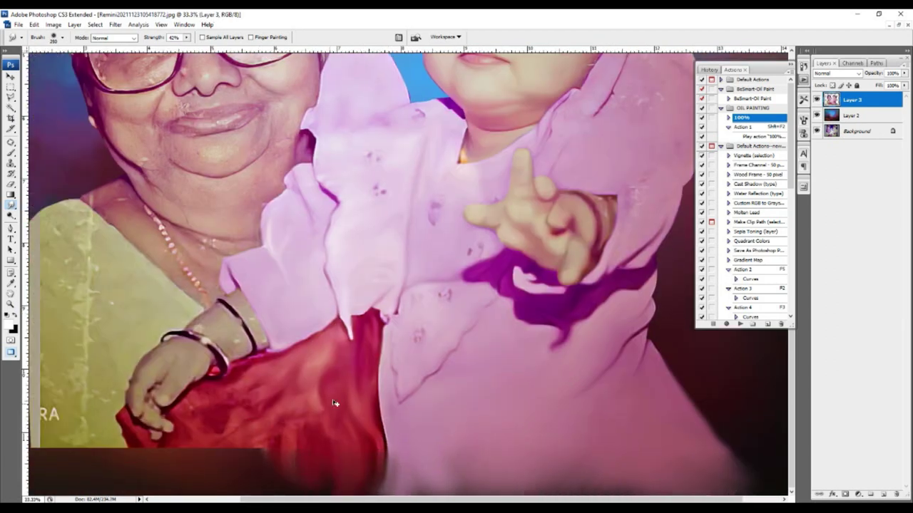
key("bracketleft")
key("bracketleft")
key("bracketleft")
scroll(333, 404, "up", 2)
scroll(264, 329, "down", 1)
scroll(264, 330, "left", 1)
key("bracketright")
key("bracketright")
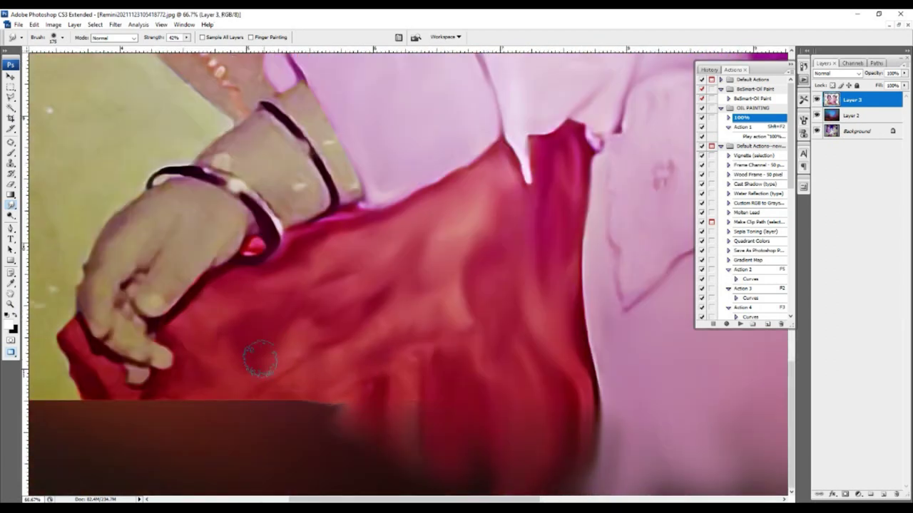
- Smudge the dark bottom band into the red garment and colour-balance the sari to +30/+56/+8
key("bracketright")
key("bracketright")
key("bracketright")
key("6")
key("6")
mouse_move(206, 426)
left_mouse_down()
mouse_move(163, 444)
mouse_move(138, 434)
mouse_move(269, 425)
left_mouse_up()
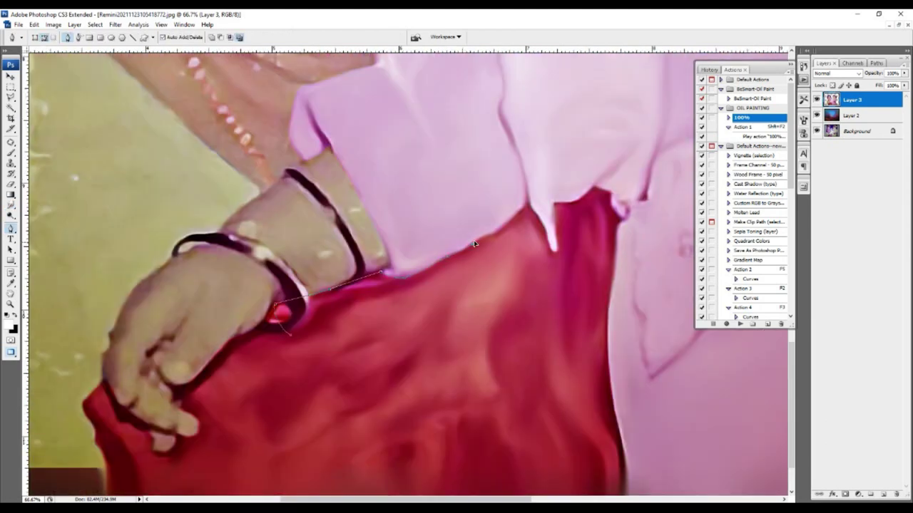
key("ctrl+b")
left_click_drag(741, 143, 760, 144)
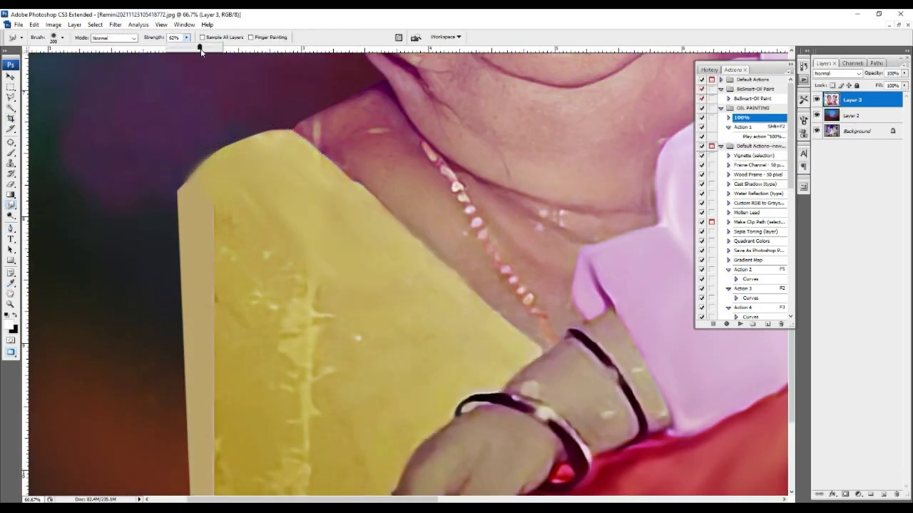
- Soften the yellow sari edge and the RA text with a 400-size smudge brush
left_click_drag(213, 214, 143, 229)
key("ctrl+minus")
key("ctrl+minus")
key("bracketright")
key("bracketright")
key("bracketright")
mouse_move(202, 344)
left_mouse_down()
mouse_move(205, 421)
mouse_move(251, 464)
mouse_move(164, 291)
mouse_move(149, 298)
left_mouse_up()
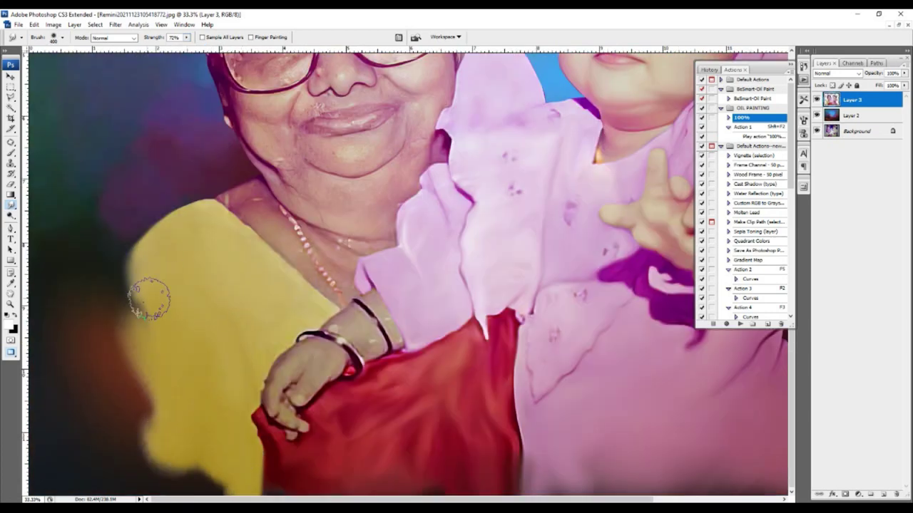
key("ctrl+minus")
key("ctrl+minus")
key("ctrl+minus")
key("ctrl+plus")
key("v")
left_click(816, 99)
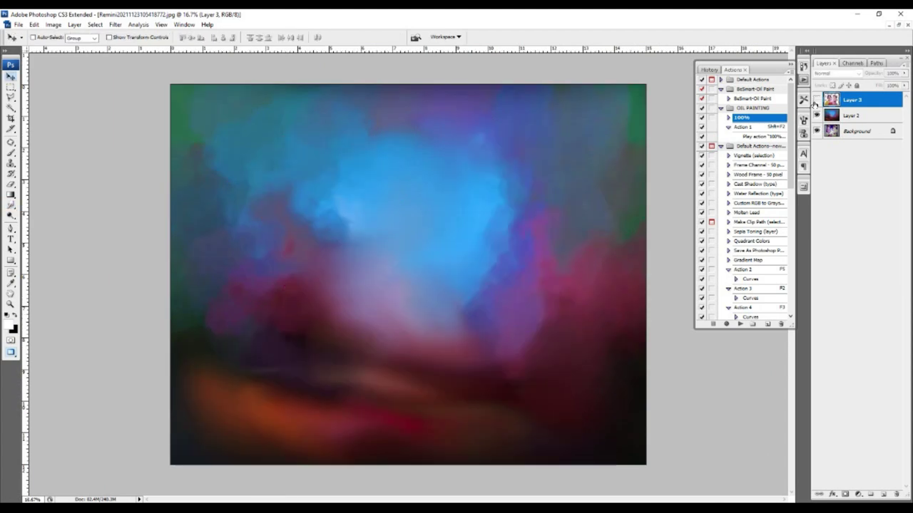
key("ctrl+shift+alt+n")
left_click(816, 99)
key("b")
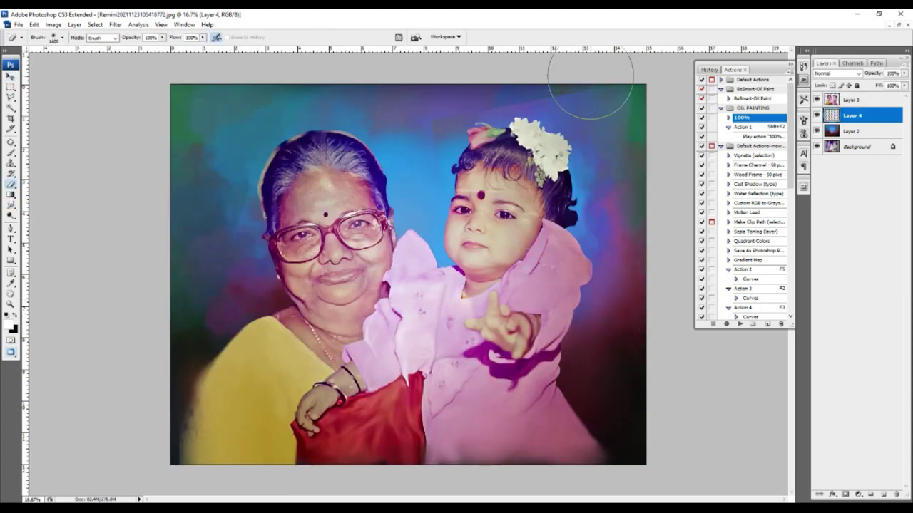
key("v")
key("ctrl+j")
key("ctrl+t")
right_click(238, 173)
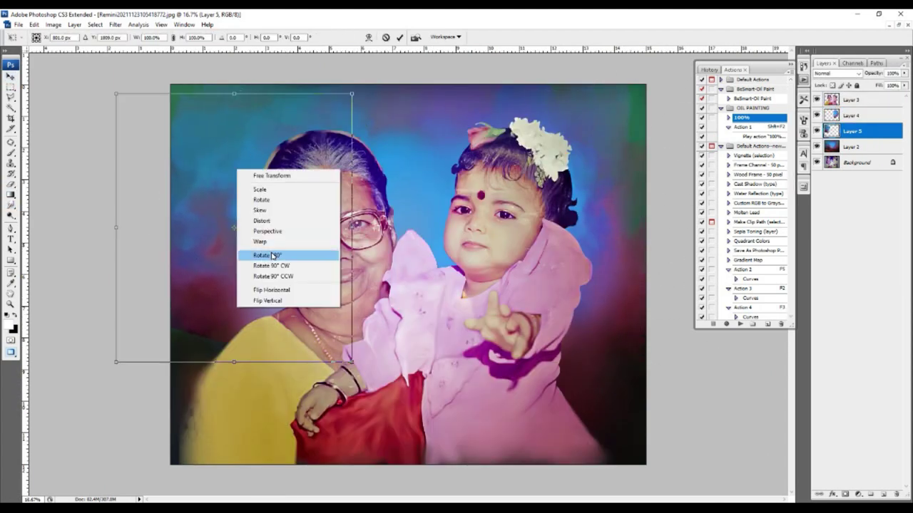
left_click(267, 309)
key("Return")
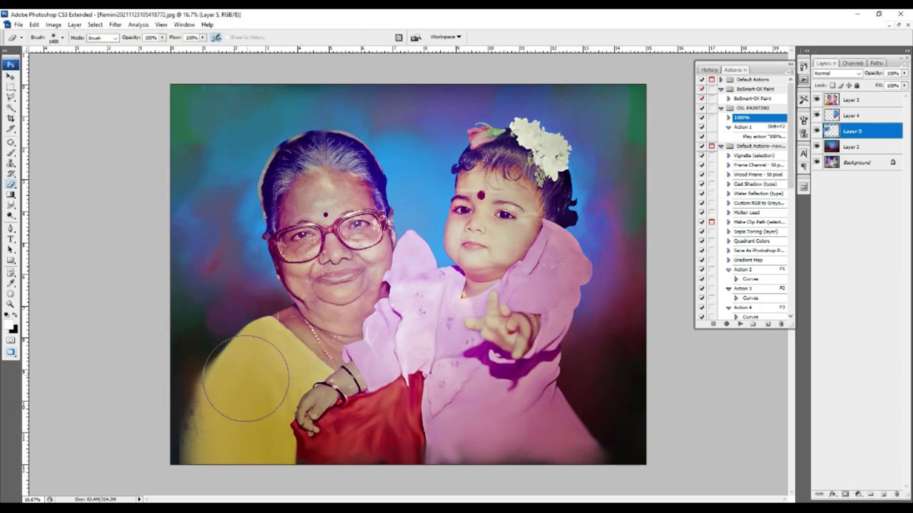
key("ctrl+e")
key("c")
key("r")
scroll(410, 246, "up", 2)
scroll(407, 257, "up", 2)
- On the photo layer, smudge the dark edge under the grandmother's jaw at 25% strength
scroll(403, 267, "up", 1)
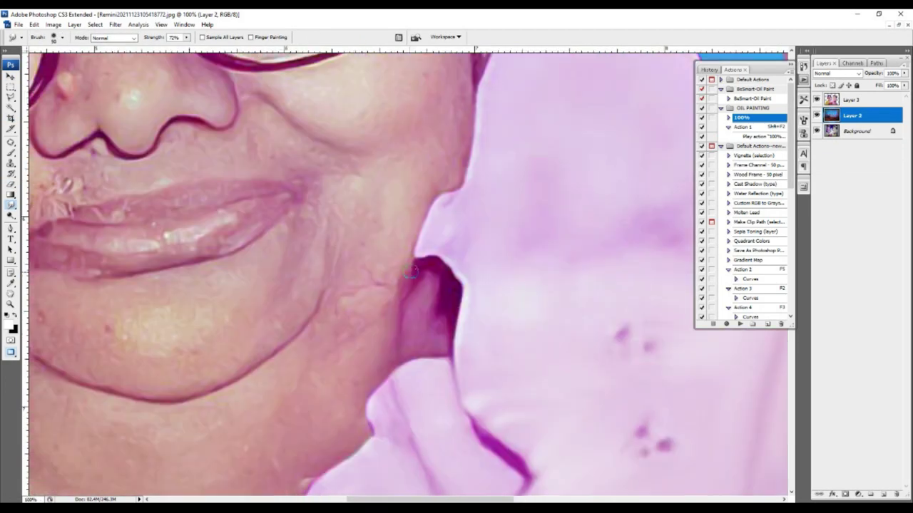
key("alt+bracketright")
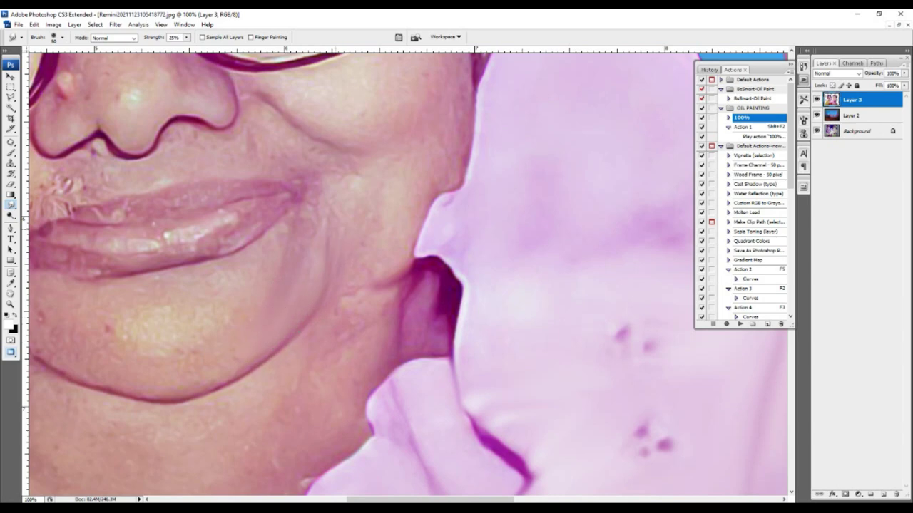
left_click_drag(403, 289, 322, 360)
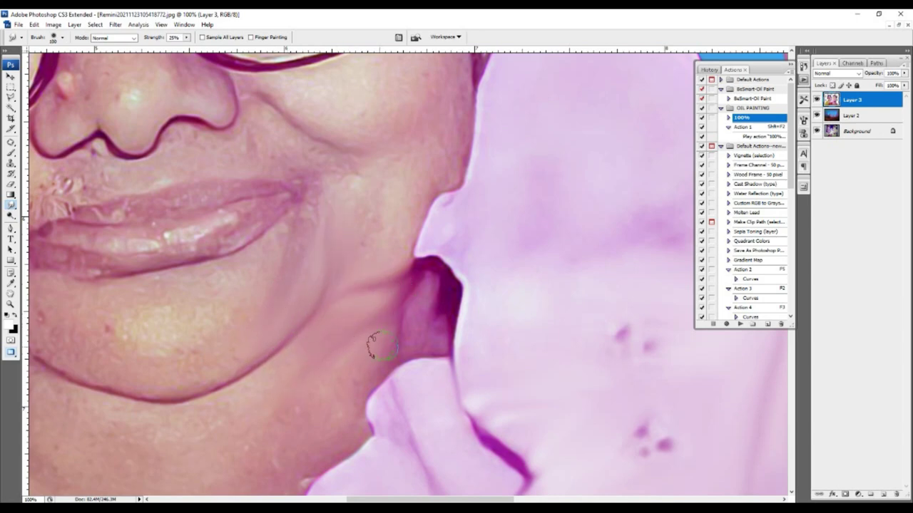
- Zoom out to the whole photo and reposition the view
scroll(364, 381, "left", 3)
scroll(360, 335, "down", 1)
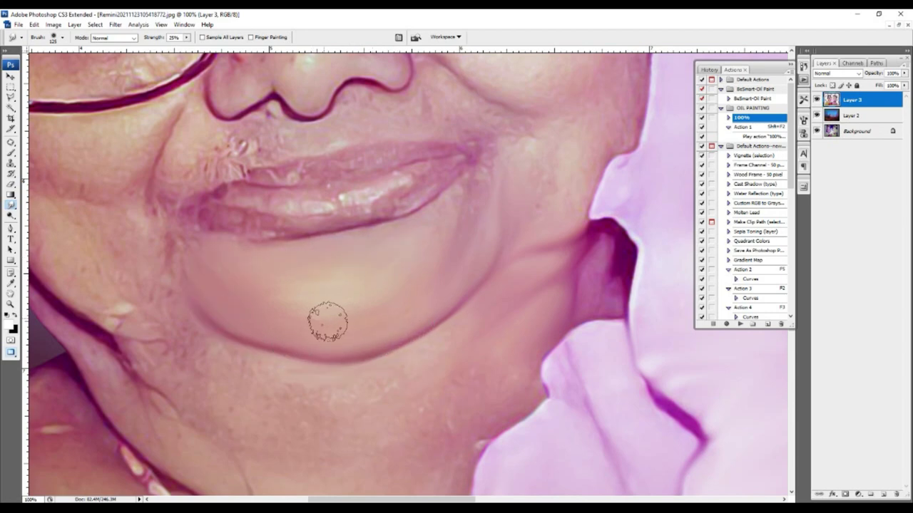
key("ctrl+0")
scroll(360, 255, "up", 1)
scroll(437, 332, "up", 1)
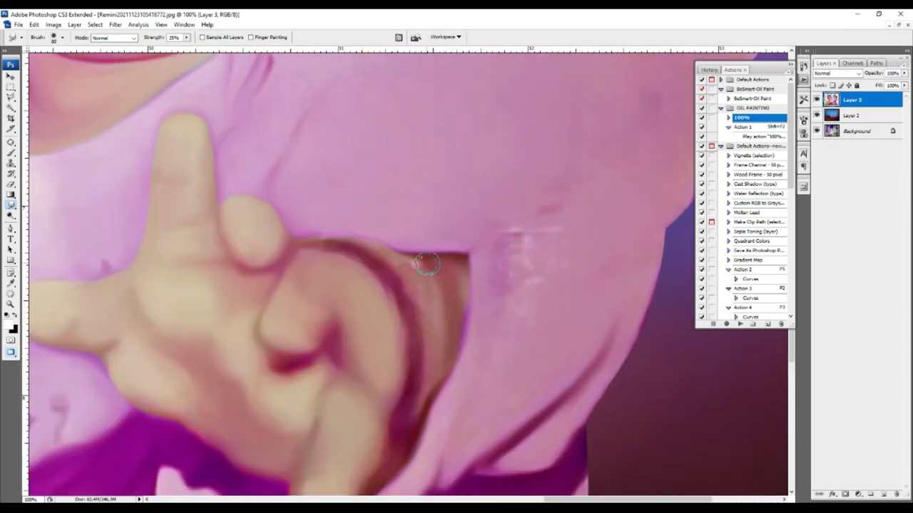
scroll(424, 379, "down", 2)
scroll(407, 244, "left", 2)
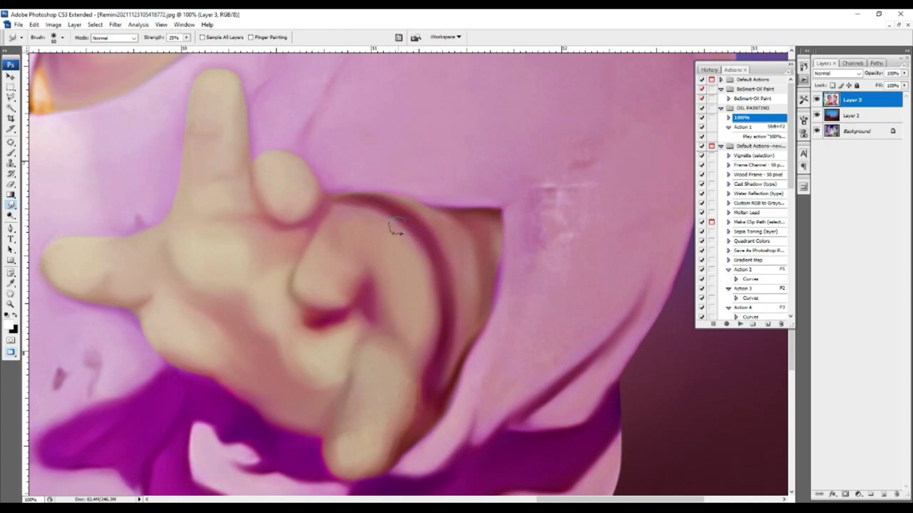
- Smooth the white specks on the child's pink sleeve below the hand into soft folds
left_click_drag(476, 265, 472, 176)
scroll(360, 360, "down", 1)
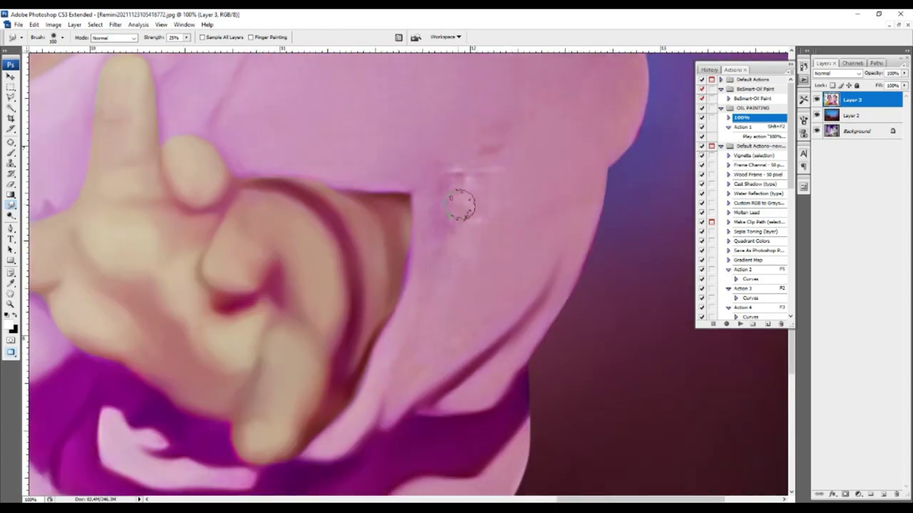
scroll(461, 309, "up", 2)
scroll(460, 309, "up", 1)
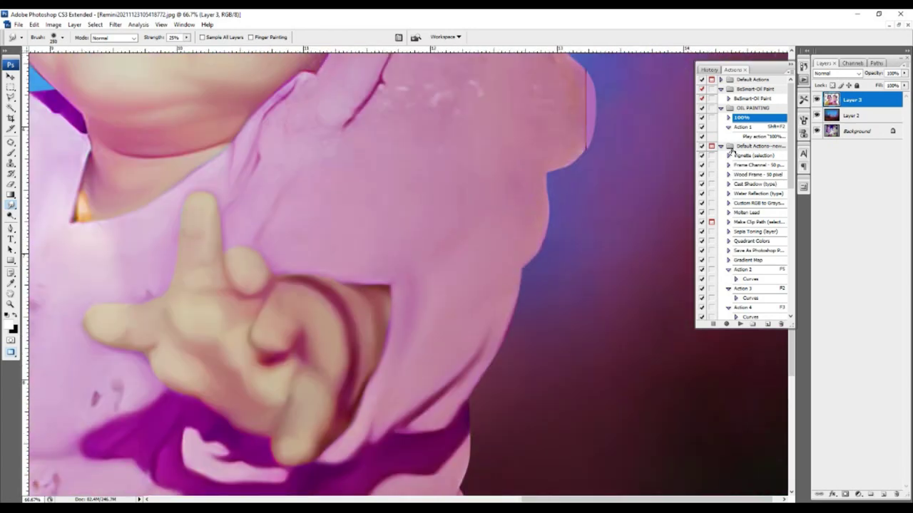
scroll(540, 207, "up", 3)
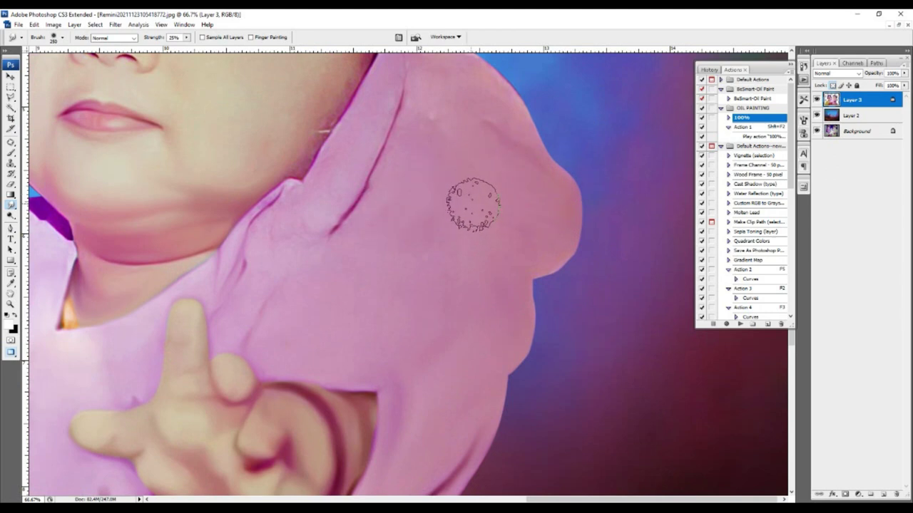
scroll(490, 125, "up", 3)
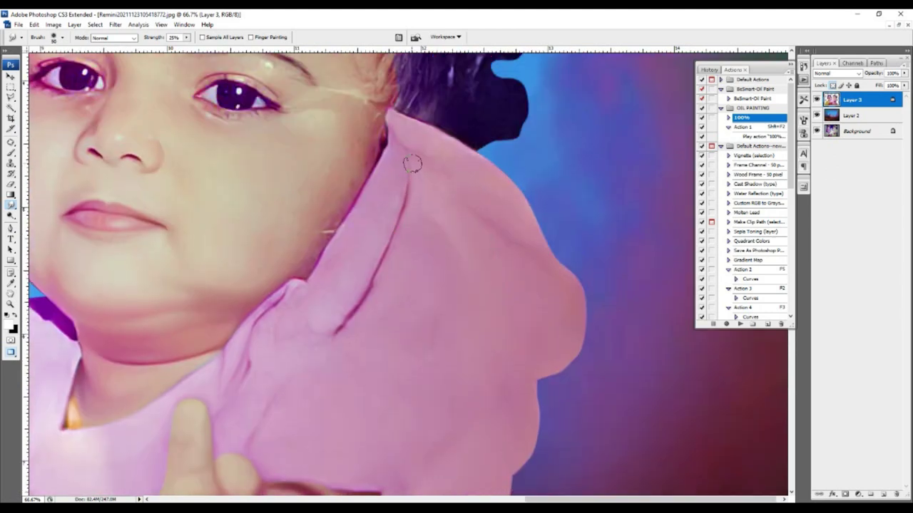
scroll(398, 185, "down", 3)
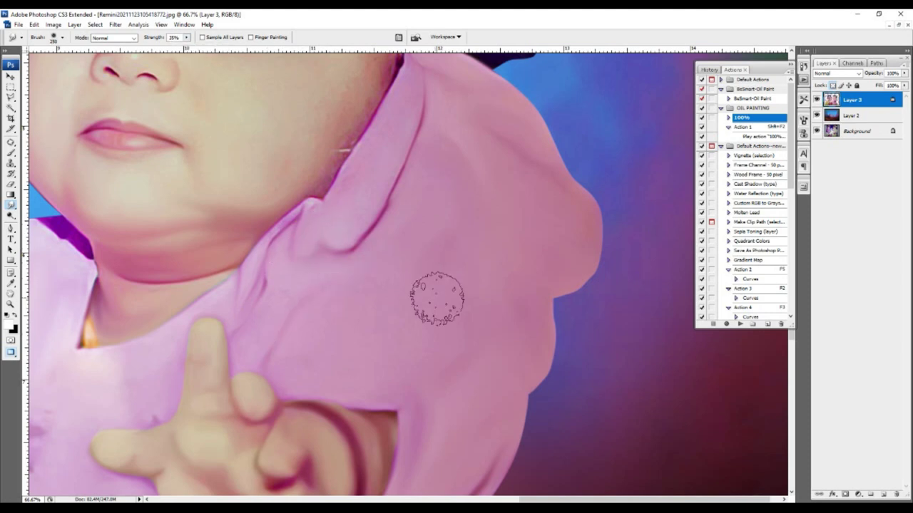
- Paint a Quick Mask over the child's right side and convert it to a selection
key("ctrl+minus")
key("ctrl+minus")
key("ctrl+minus")
key("q")
key("b")
left_click_drag(519, 271, 559, 410)
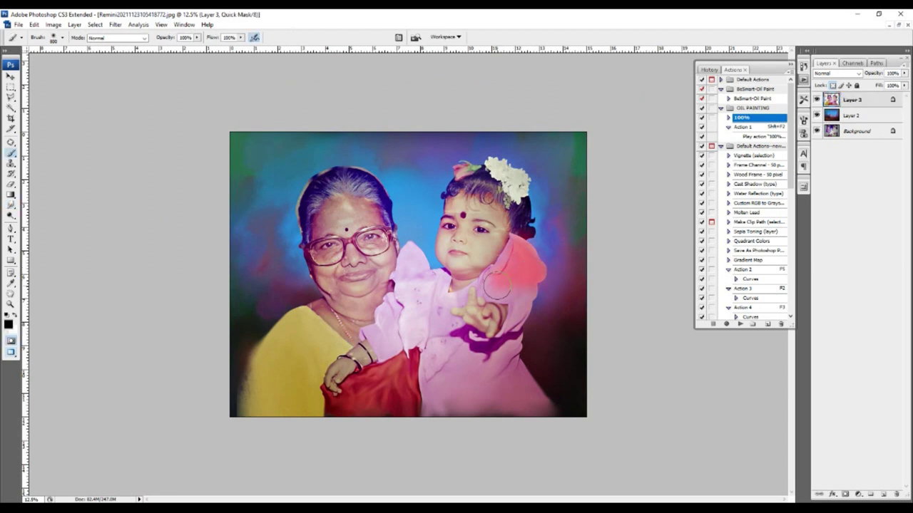
key("q")
- Shift the selection toward green with Color Balance Magenta/Green +29, then deselect
key("ctrl+l")
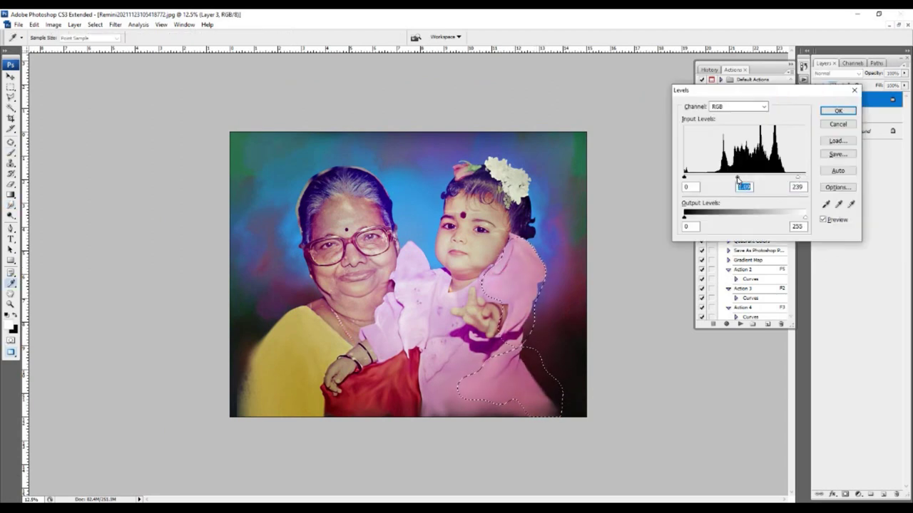
key("Return")
key("ctrl+b")
left_click_drag(733, 142, 747, 145)
key("Return")
key("ctrl+d")
- Check Levels without changing it and switch to the Pen tool
key("ctrl+l")
key("Return")
key("r")
scroll(509, 269, "up", 4)
key("p")
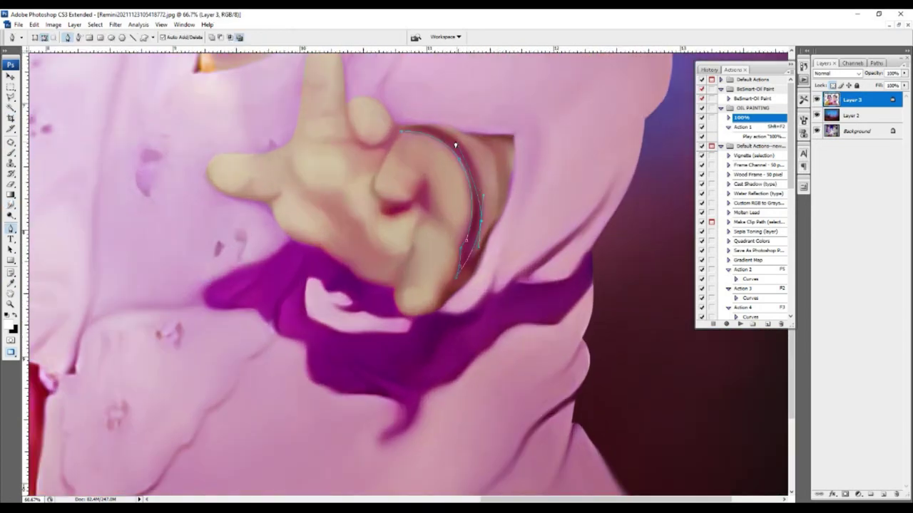
- Copy the child's bangle path to its own layer, darken it with Levels, and merge down
right_click(447, 201)
key("ctrl+j")
key("ctrl+l")
left_click_drag(757, 178, 764, 179)
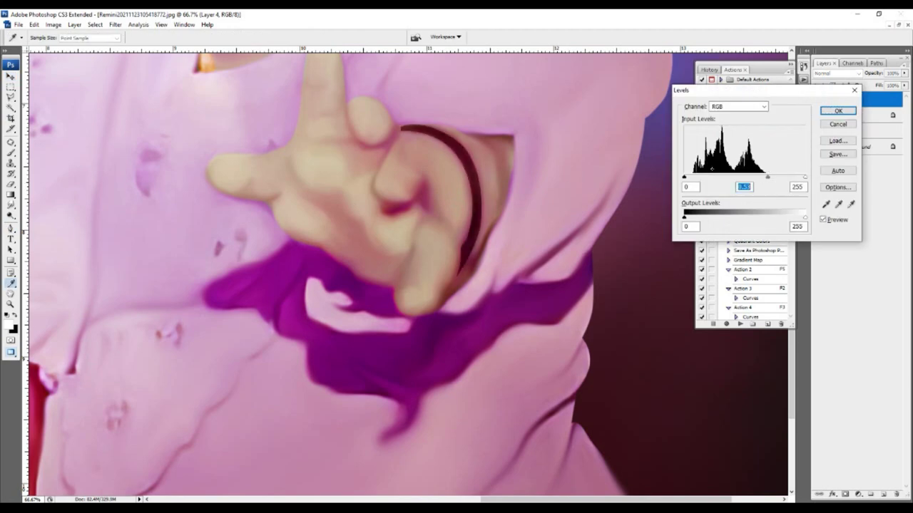
key("Return")
key("ctrl+0")
scroll(548, 316, "up", 3)
key("p")
key("ctrl+e")
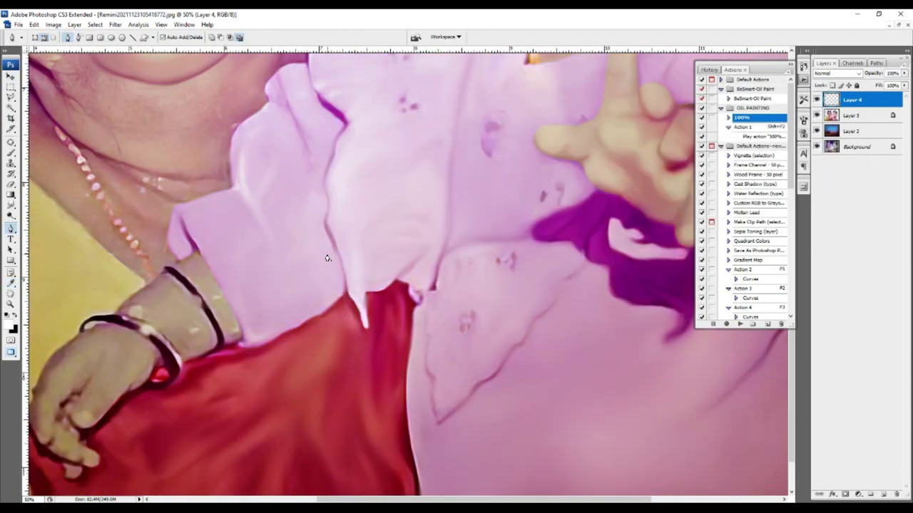
- Copy the grandmother's bangle onto the child's wrist and warp it to fit
scroll(151, 299, "up", 1)
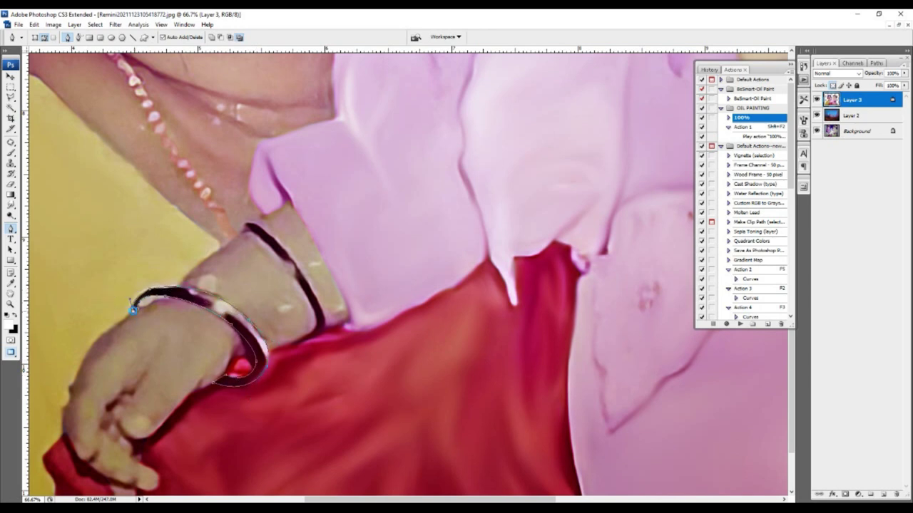
key("ctrl+Return")
key("ctrl+j")
key("ctrl+j")
key("ctrl+t")
left_click_drag(259, 346, 478, 267)
right_click(449, 244)
left_click(477, 328)
mouse_move(428, 314)
left_mouse_down()
mouse_move(401, 218)
mouse_move(388, 214)
left_mouse_up()
left_click_drag(388, 349, 421, 342)
key("Return")
- Erase the part of the copied bangle that overlaps the child's finger
key("b")
key("l")
left_click_drag(388, 153, 528, 209)
key("alt+ctrl+d")
key("Return")
key("Delete")
key("c")
left_click_drag(389, 196, 481, 355)
key("Escape")
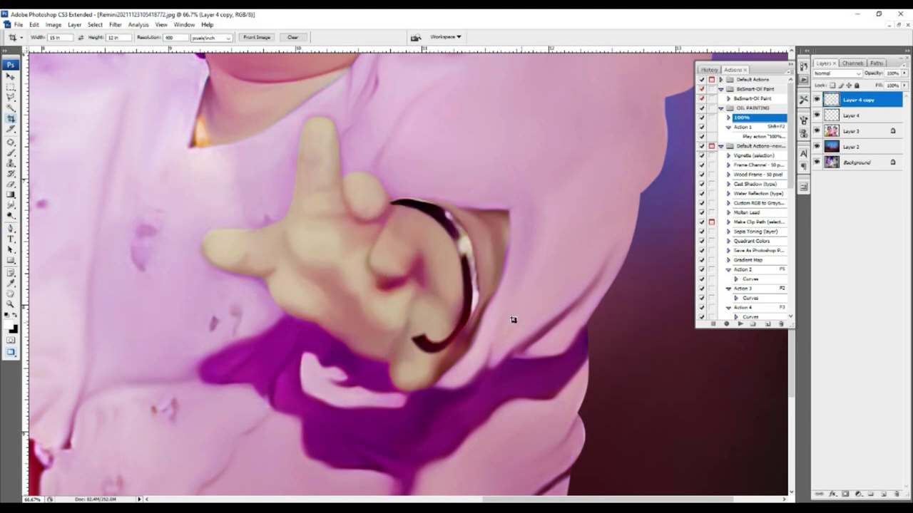
- Merge the copied bangle layer down and paint a Quick Mask over the child's bangle
key("r")
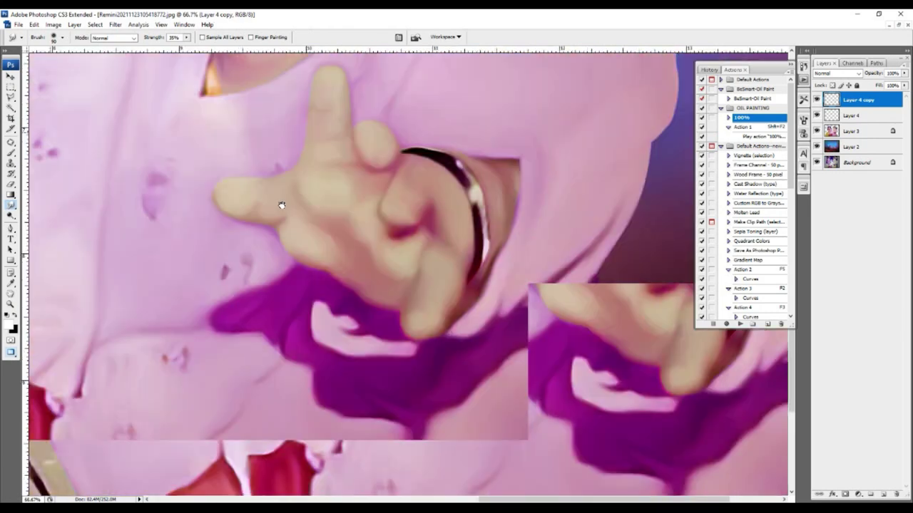
key("ctrl+e")
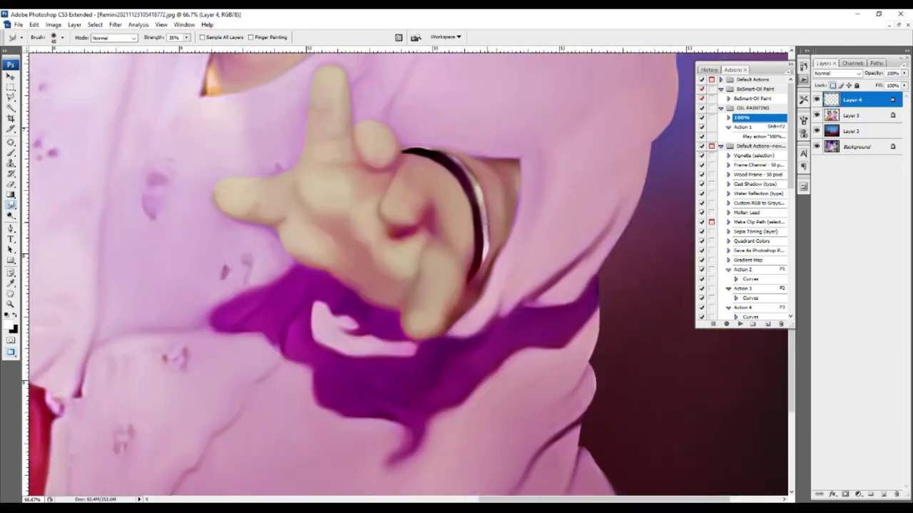
key("q")
key("b")
left_click_drag(476, 177, 482, 191)
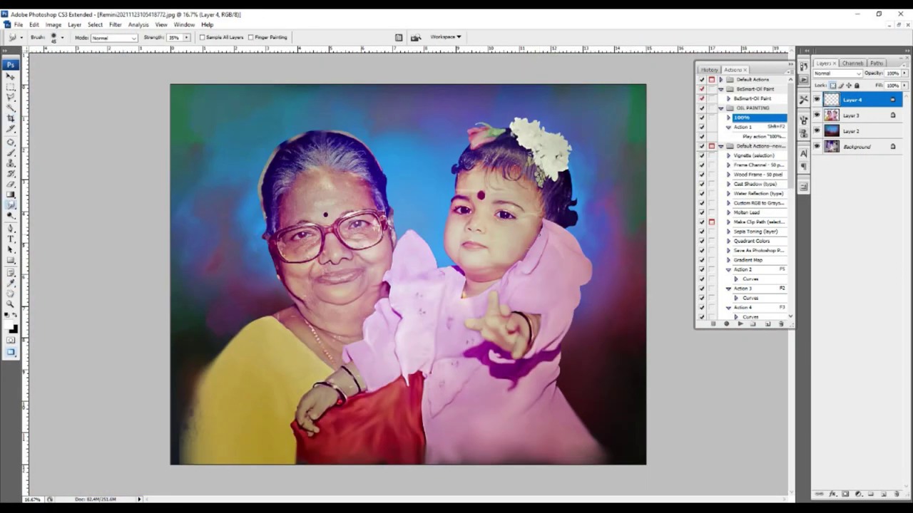
scroll(340, 230, "up", 5)
scroll(375, 231, "up", 3)
- Target the photo layer, set Smudge strength to 26%, and size the brush around the nose and lips
key("alt+bracketleft")
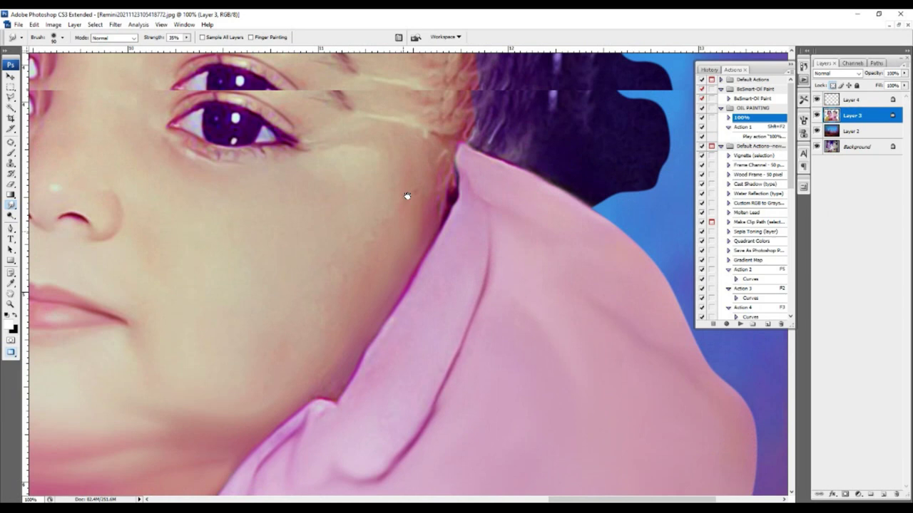
key("bracketleft")
key("bracketleft")
key("2")
key("6")
scroll(336, 266, "down", 2)
scroll(341, 246, "down", 2)
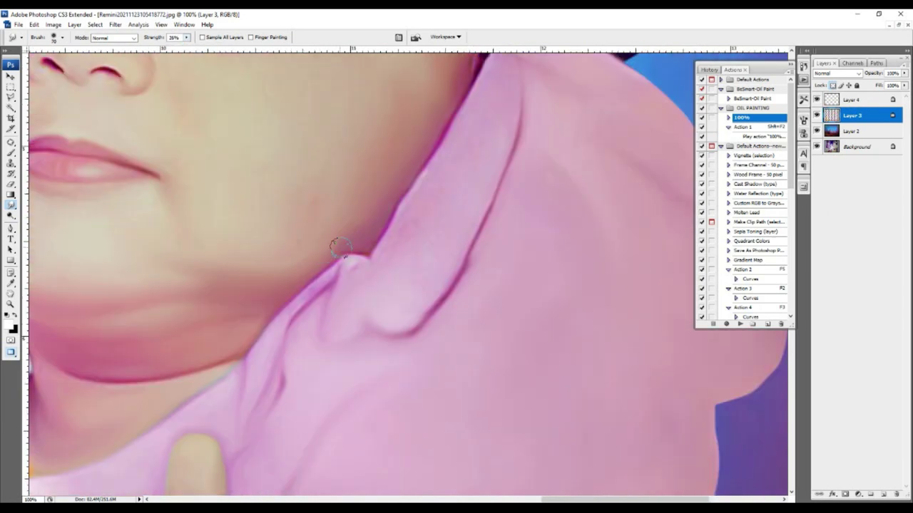
key("bracketright")
left_click_drag(302, 235, 444, 274)
scroll(319, 223, "up", 1)
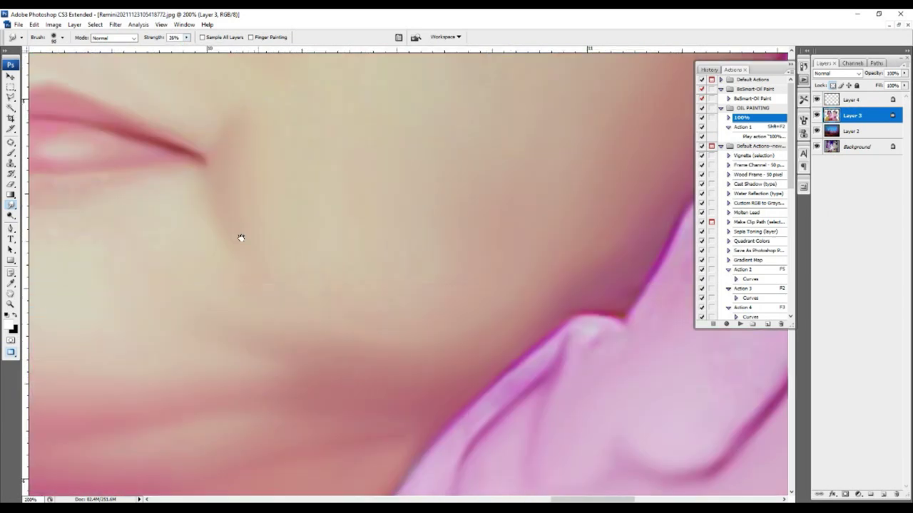
left_click_drag(240, 236, 431, 180)
- Smudge the child's inner eye corner and upper lash line smooth
key("bracketleft")
key("bracketleft")
key("bracketleft")
scroll(454, 264, "down", 2)
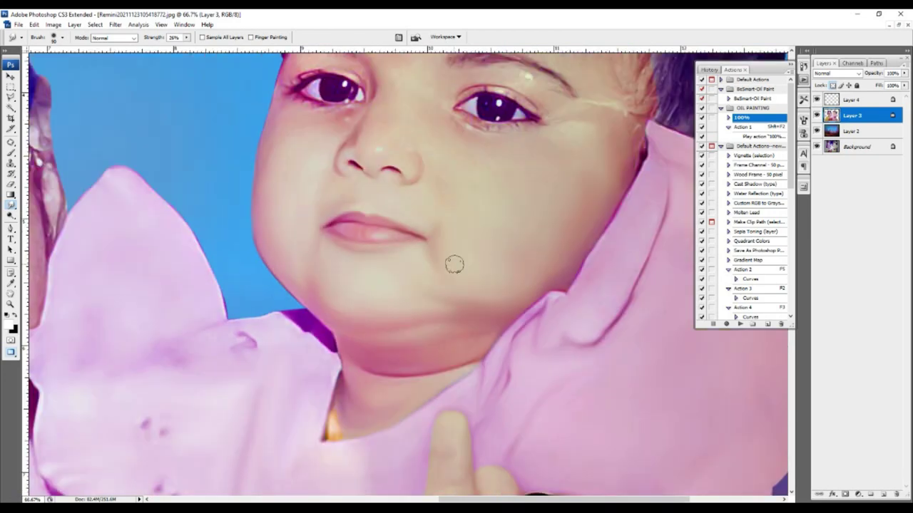
scroll(340, 199, "up", 1)
scroll(340, 199, "up", 1)
scroll(313, 178, "left", 2)
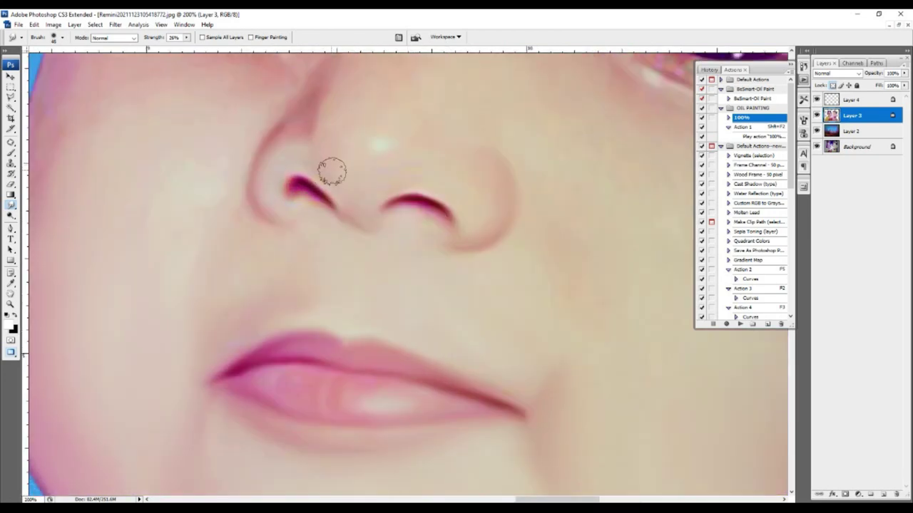
scroll(256, 228, "up", 3)
scroll(250, 335, "down", 1)
scroll(285, 299, "down", 2)
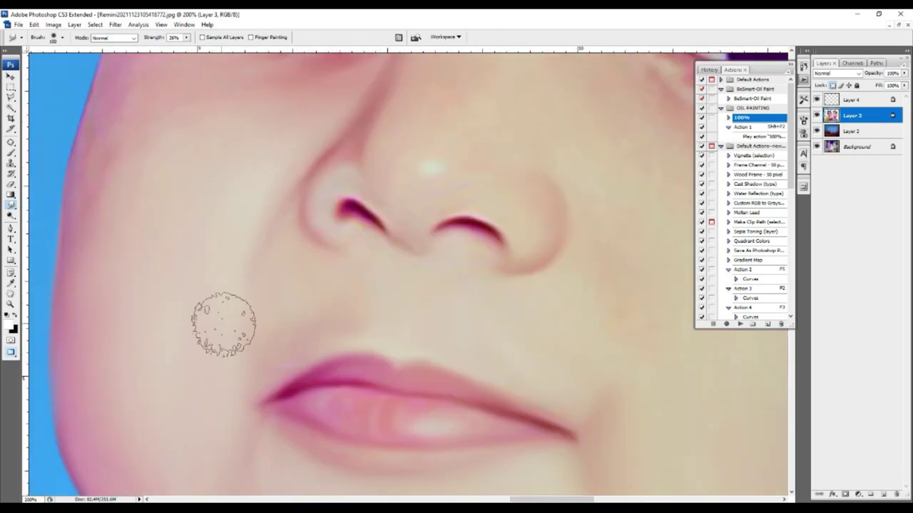
scroll(271, 228, "left", 3)
scroll(299, 171, "up", 3)
left_click_drag(338, 188, 427, 197)
scroll(265, 286, "right", 3)
scroll(264, 285, "down", 1)
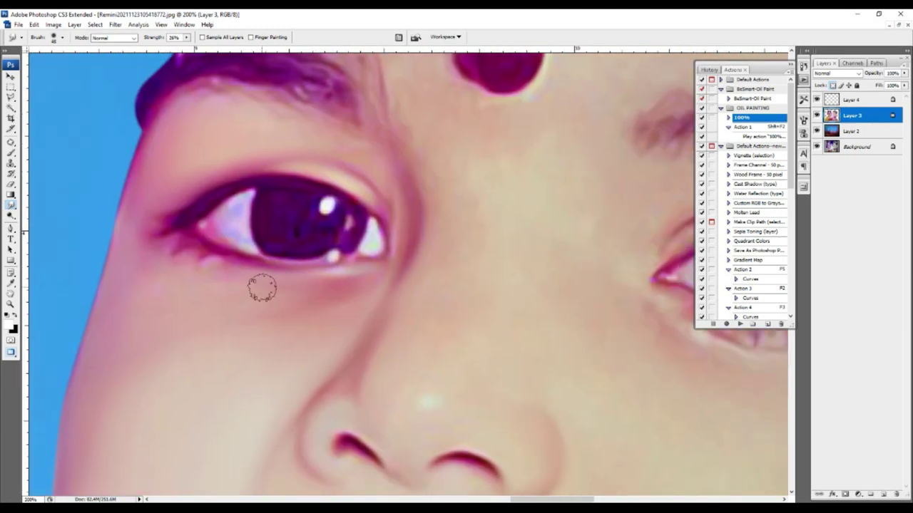
scroll(291, 283, "right", 1)
- Smooth the child's cheeks, forehead and eye area with a smaller brush, removing the light streak
key("bracketright")
key("bracketright")
key("bracketright")
scroll(418, 214, "up", 3)
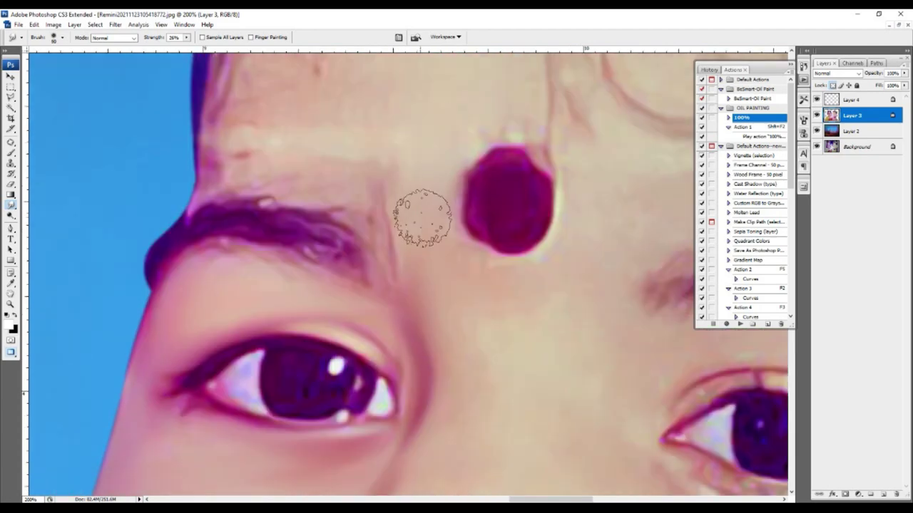
scroll(418, 213, "up", 3)
scroll(418, 214, "left", 1)
scroll(332, 230, "down", 2)
scroll(324, 239, "up", 1)
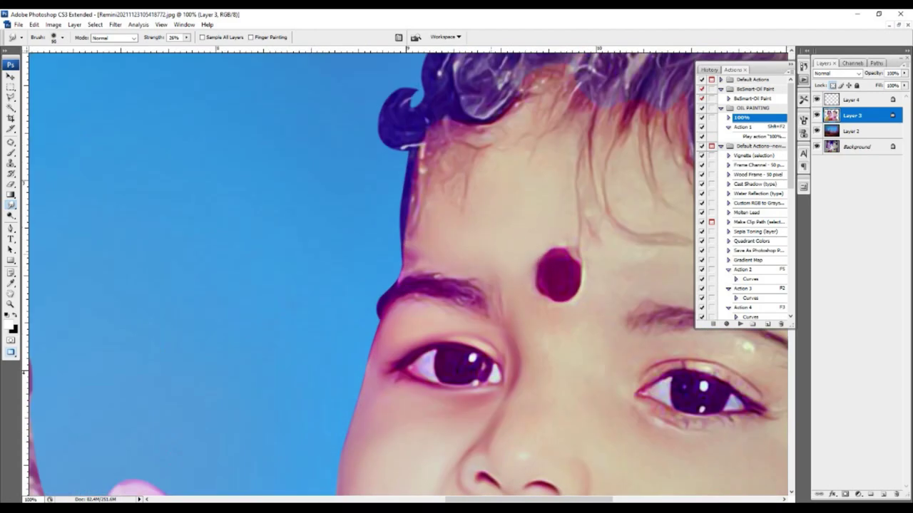
scroll(325, 245, "down", 1)
scroll(307, 243, "up", 1)
scroll(307, 243, "down", 3)
scroll(497, 246, "up", 3)
key("bracketleft")
key("bracketleft")
key("bracketleft")
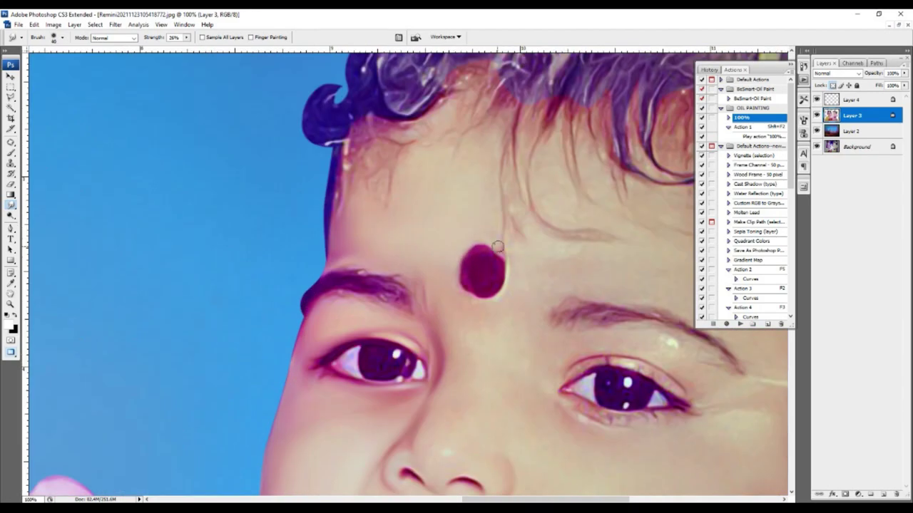
scroll(511, 251, "down", 2)
scroll(464, 250, "right", 1)
scroll(421, 249, "down", 2)
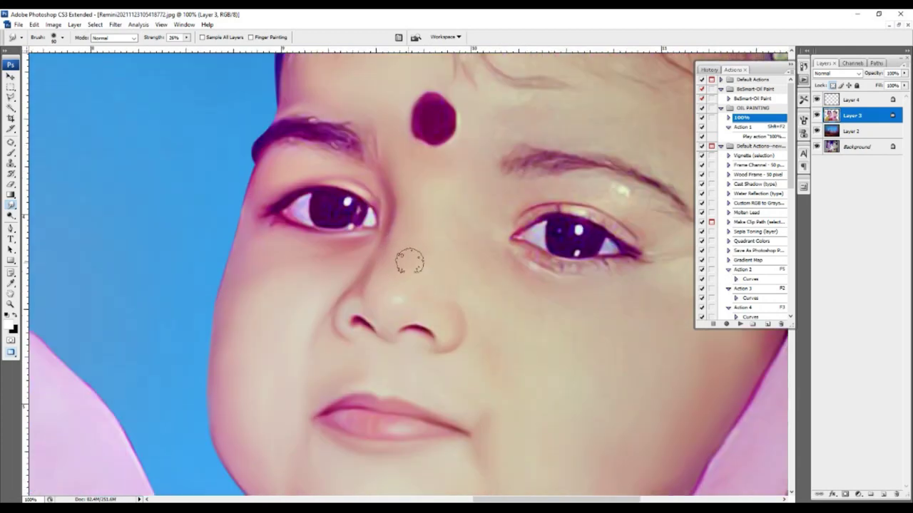
scroll(489, 247, "down", 3)
scroll(448, 335, "up", 2)
scroll(429, 197, "up", 1)
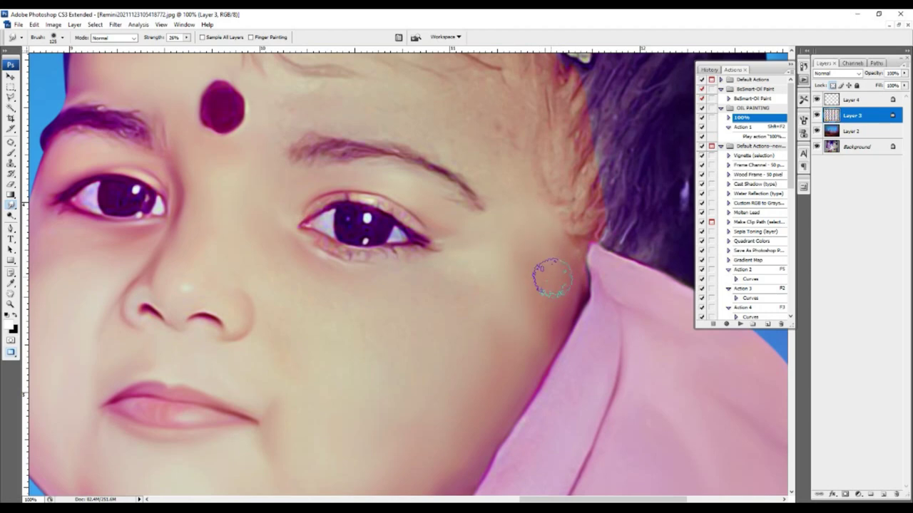
scroll(553, 278, "up", 3)
scroll(503, 237, "up", 1)
scroll(539, 355, "down", 2)
scroll(451, 261, "left", 1)
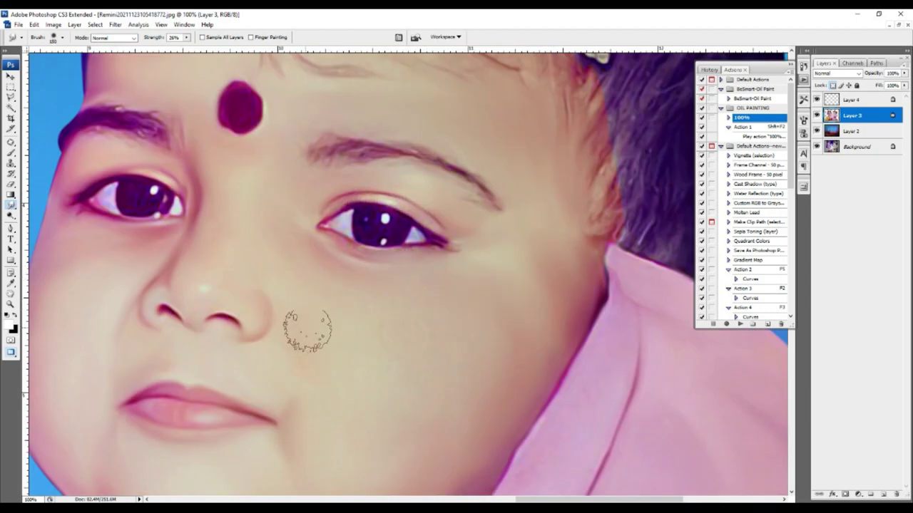
scroll(306, 330, "down", 3)
key("bracketleft")
key("bracketleft")
key("bracketleft")
scroll(284, 218, "up", 3)
scroll(299, 183, "up", 1)
key("bracketright")
- Raise Smudge strength to 46% and smooth the child's arm around the bangles
key("4")
key("6")
scroll(295, 188, "up", 1)
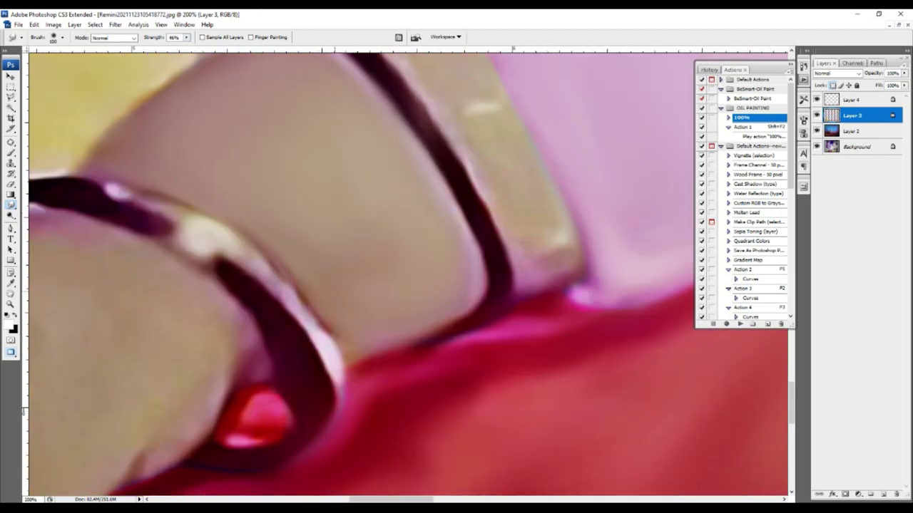
scroll(410, 275, "down", 1)
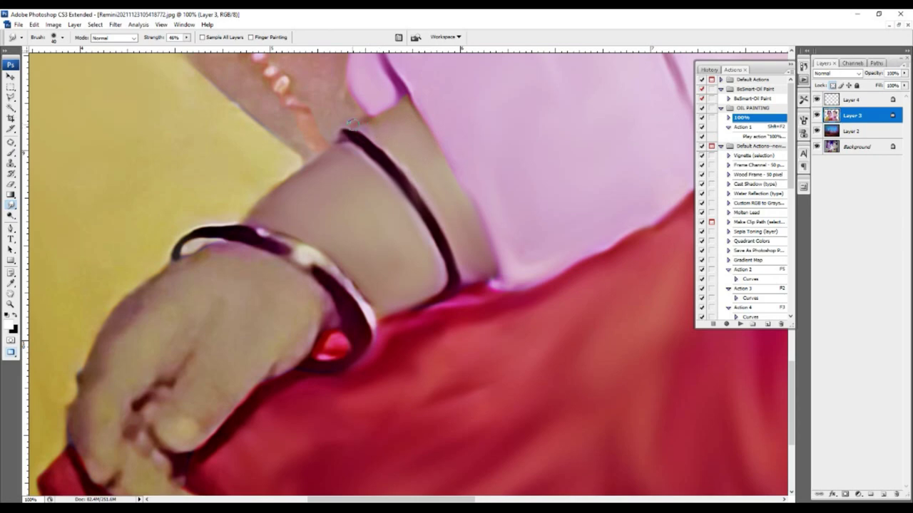
left_click_drag(351, 124, 437, 188)
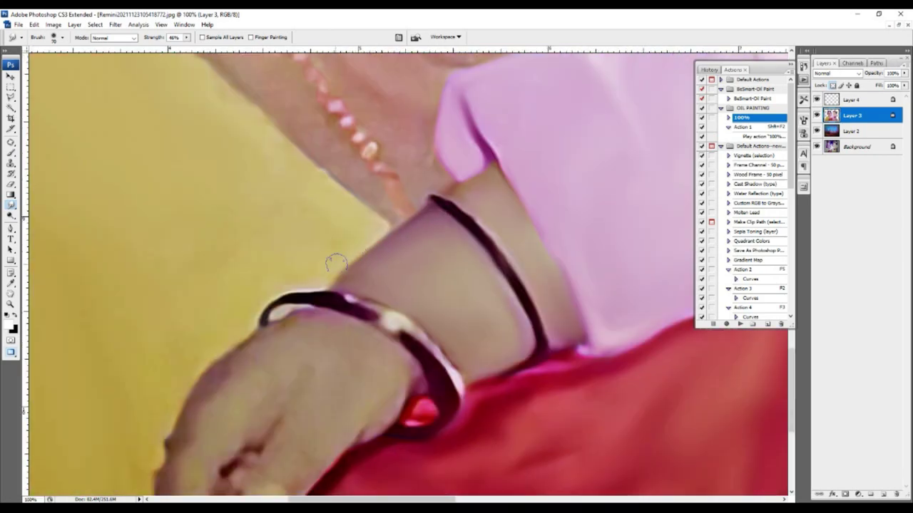
scroll(288, 243, "down", 2)
scroll(309, 231, "down", 3)
scroll(261, 200, "up", 3)
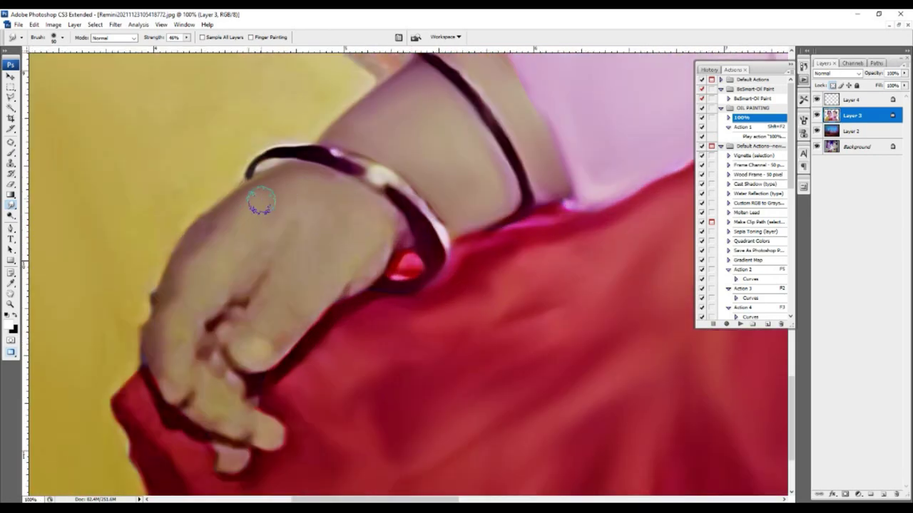
scroll(388, 192, "down", 2)
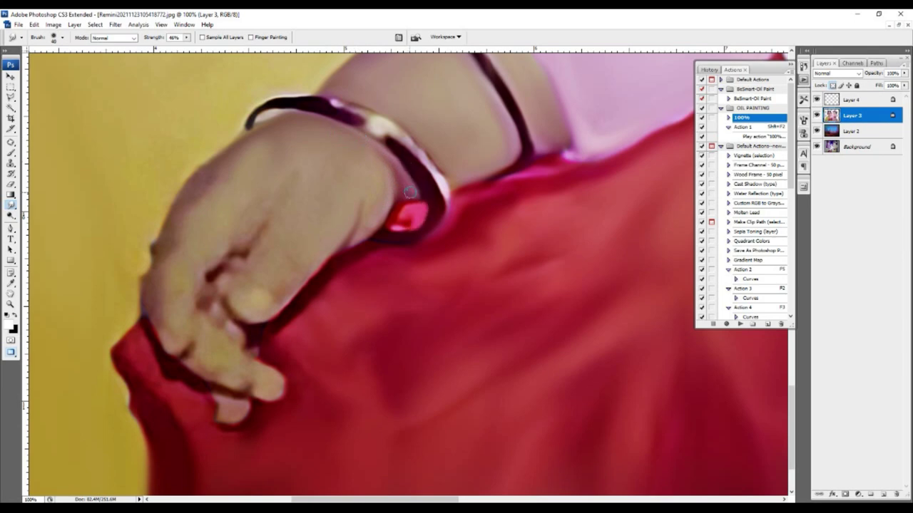
scroll(410, 192, "up", 2)
- Delete Layer 4 and smooth the child's hand and fingers over the red cloth
key("ctrl+z")
scroll(255, 310, "right", 1)
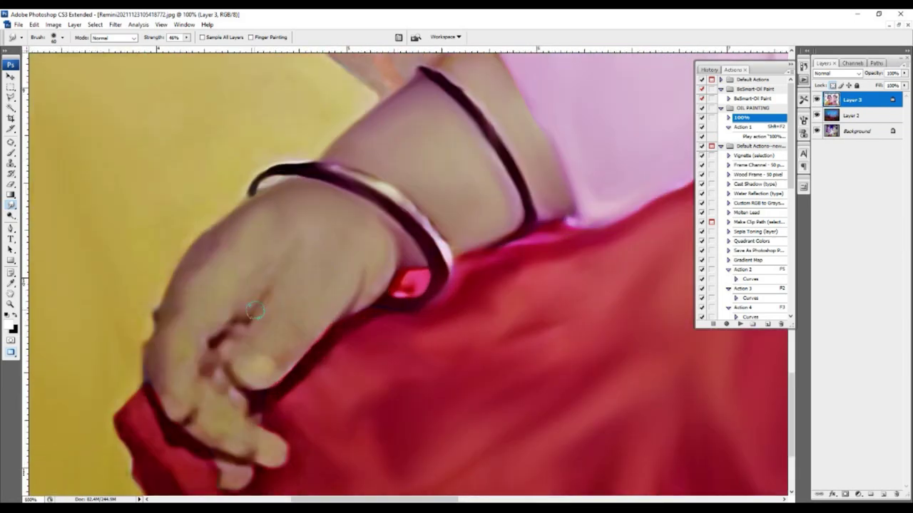
scroll(284, 314, "down", 1)
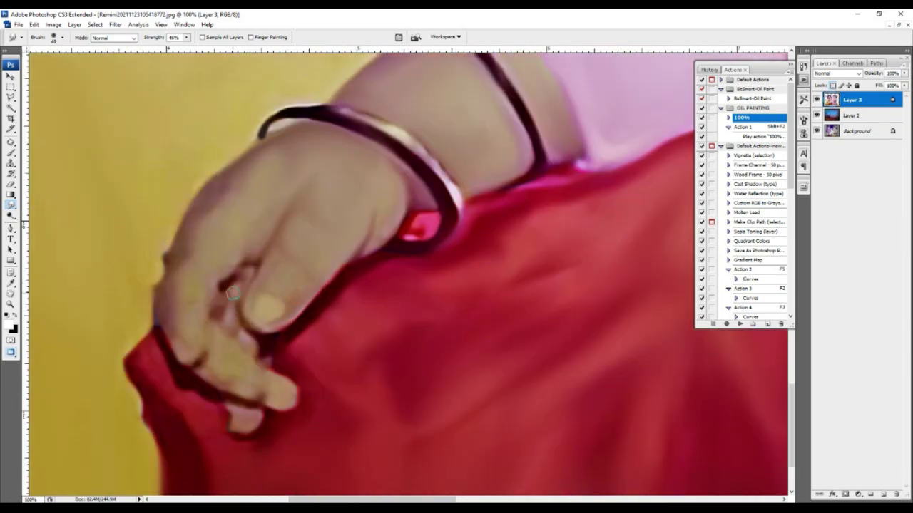
scroll(228, 279, "down", 1)
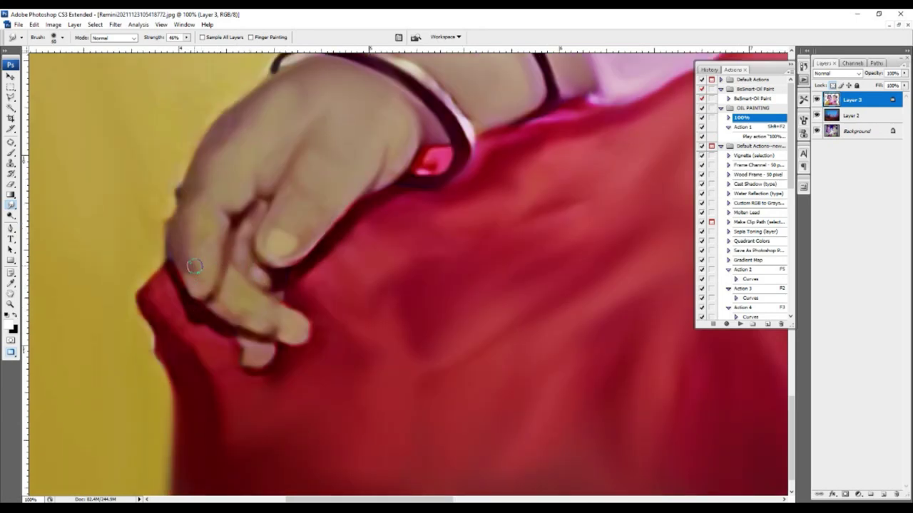
scroll(254, 222, "left", 2)
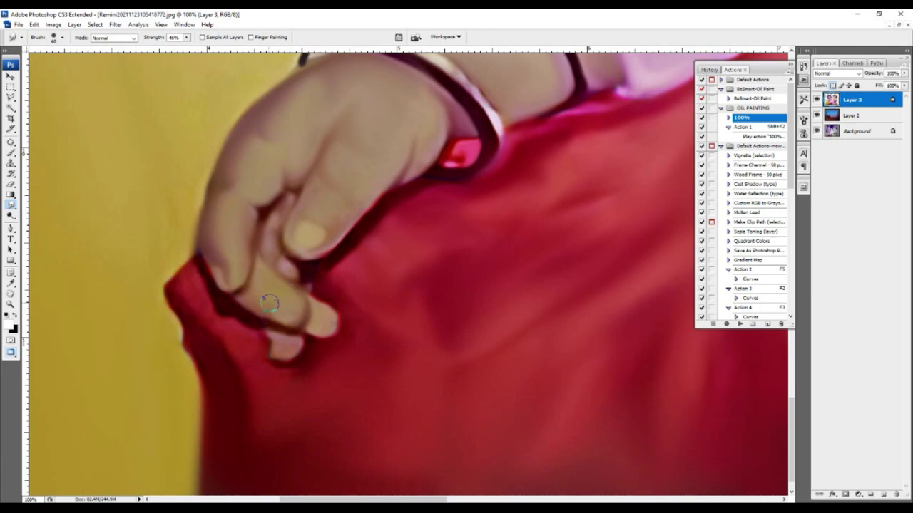
scroll(262, 325, "down", 1)
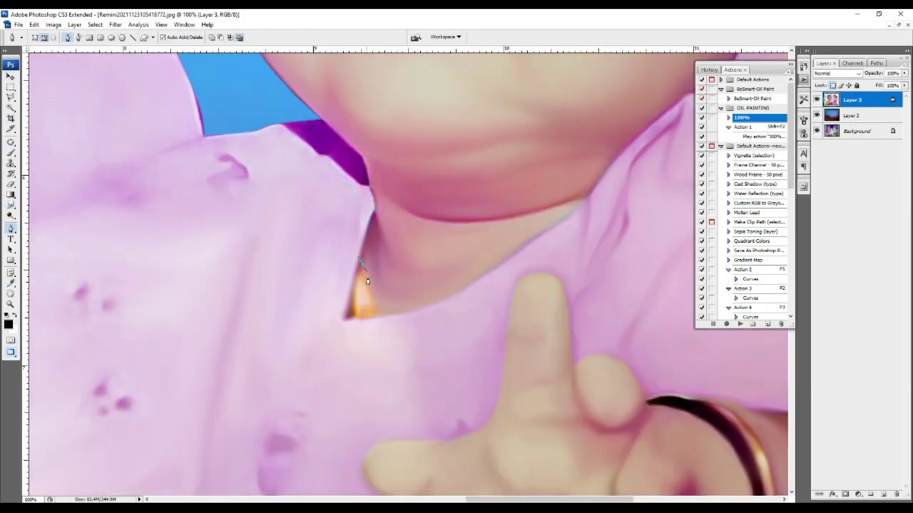
- Load the path as a selection, then pan the 100% view across to the faces
key("ctrl+Return")
key("v")
key("p")
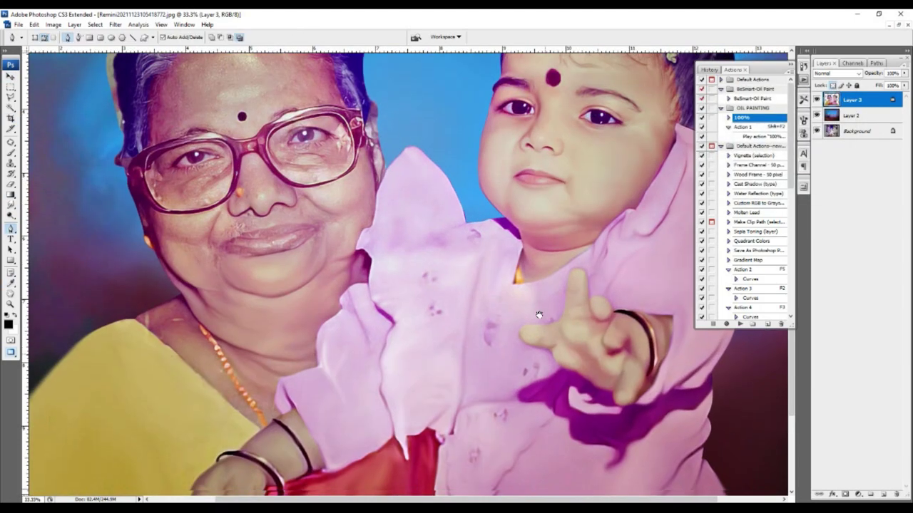
key("ctrl+alt+0")
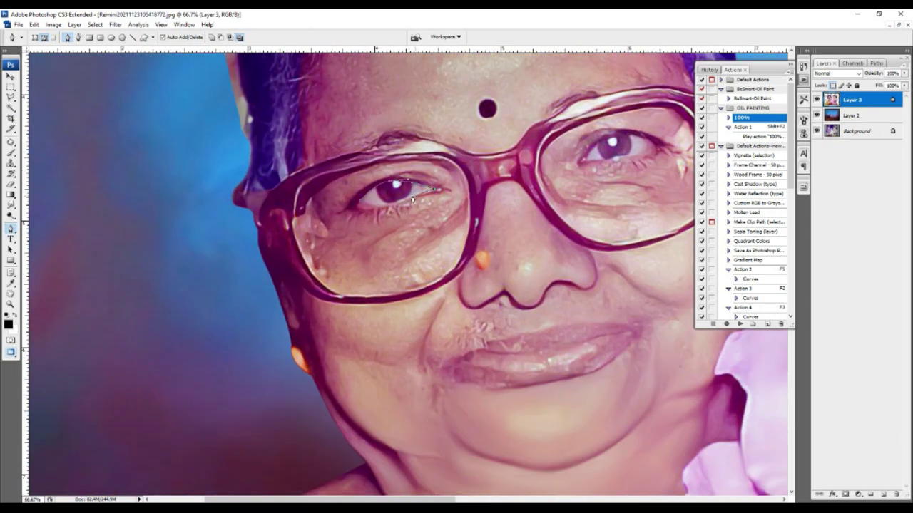
left_click_drag(410, 201, 235, 234)
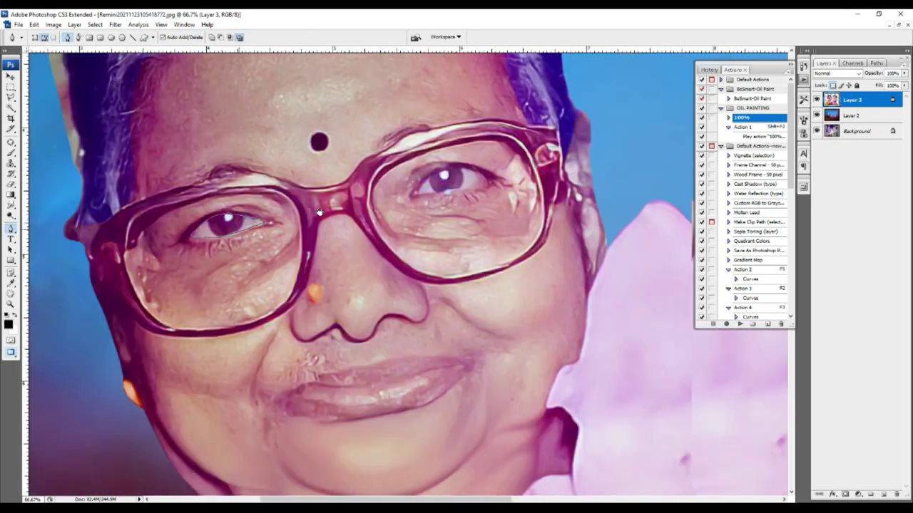
left_click_drag(616, 220, 438, 220)
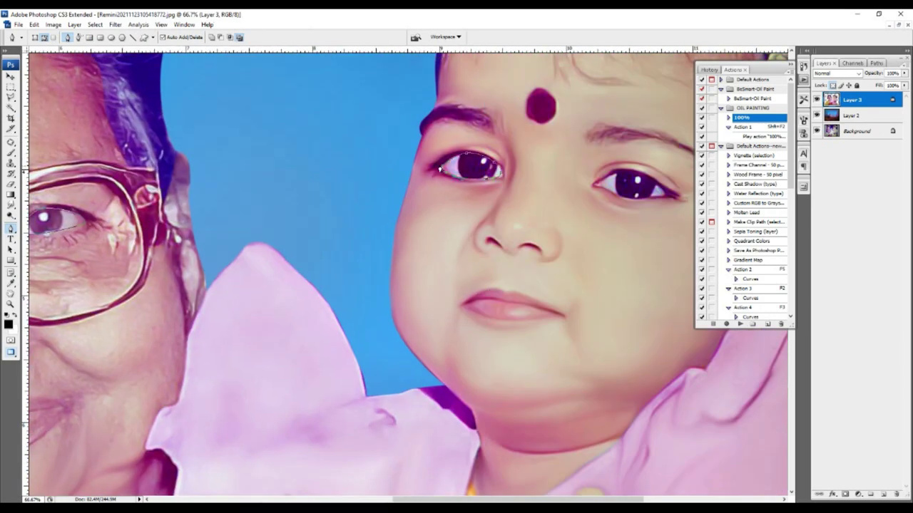
left_click_drag(440, 169, 319, 174)
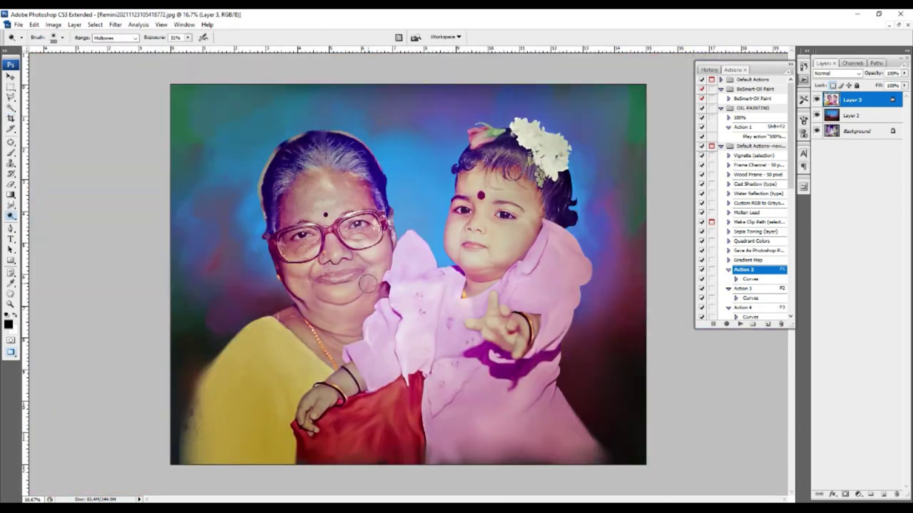
- Load the lip outline as a selection and apply Color Balance with Cyan-Red +31
key("ctrl+Return")
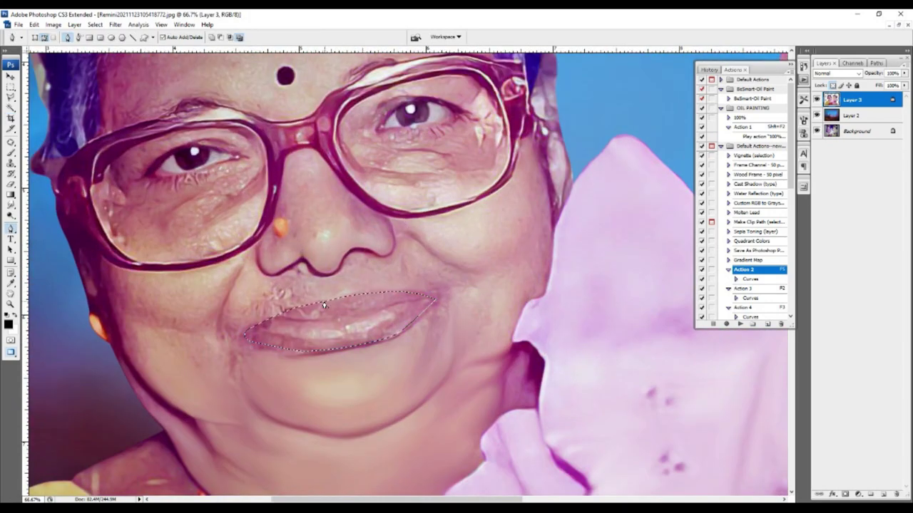
key("ctrl+b")
left_click_drag(732, 133, 742, 139)
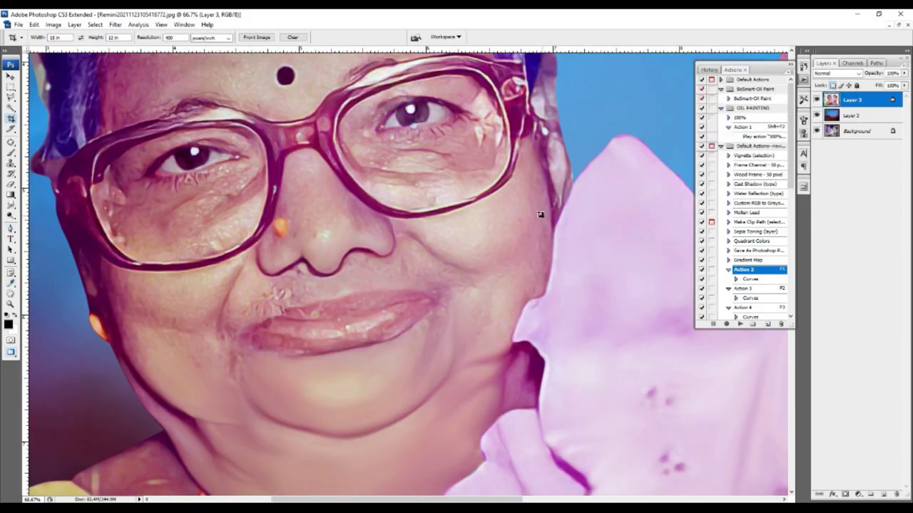
key("r")
key("ctrl+plus")
- Set Smudge strength to 28% and soften the upper and lower lip edges
scroll(342, 264, "down", 3)
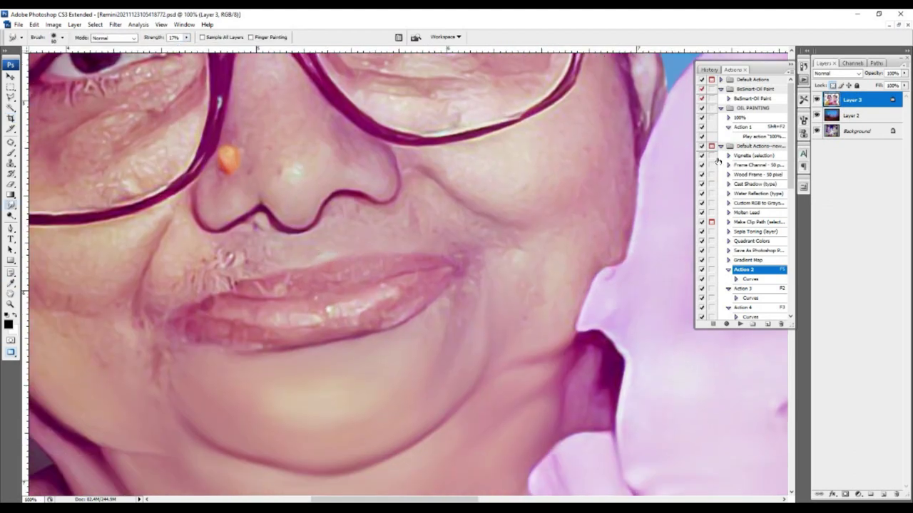
key("2")
key("8")
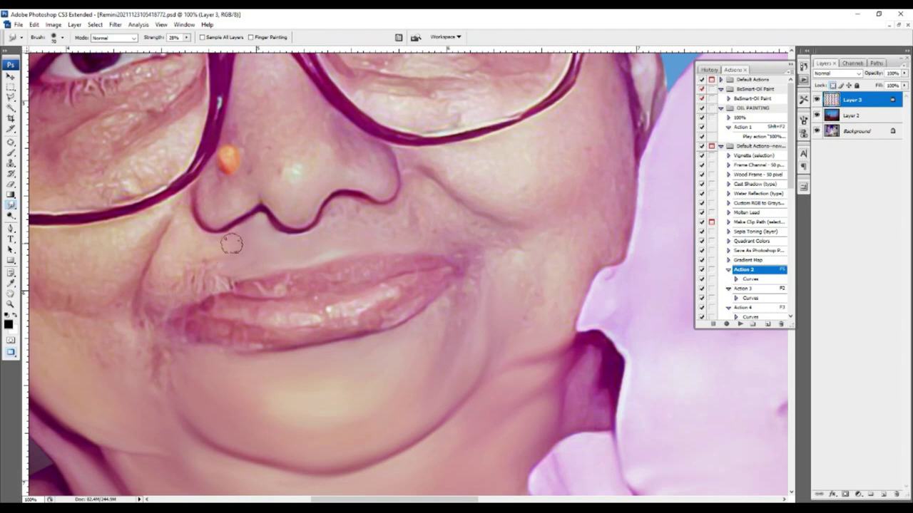
left_click_drag(284, 284, 221, 300)
scroll(283, 284, "down", 2)
left_click_drag(280, 278, 198, 284)
- Pan around the grandmother's face at 100% zoom and shrink the smudge brush
key("ctrl+0")
key("ctrl+alt+0")
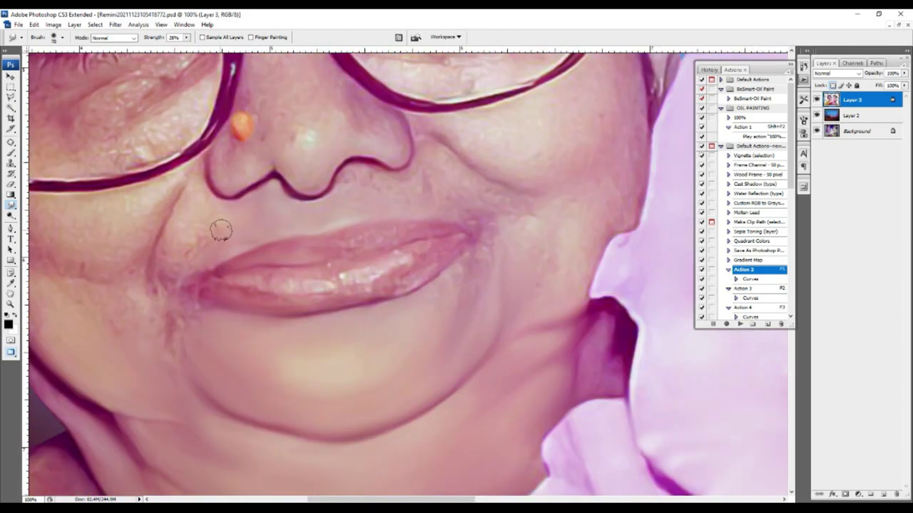
scroll(220, 212, "down", 1)
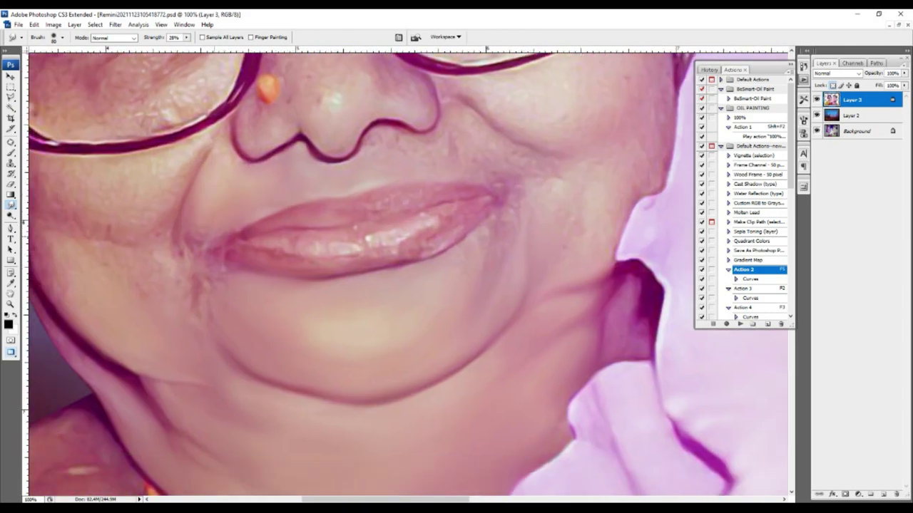
scroll(228, 244, "down", 1)
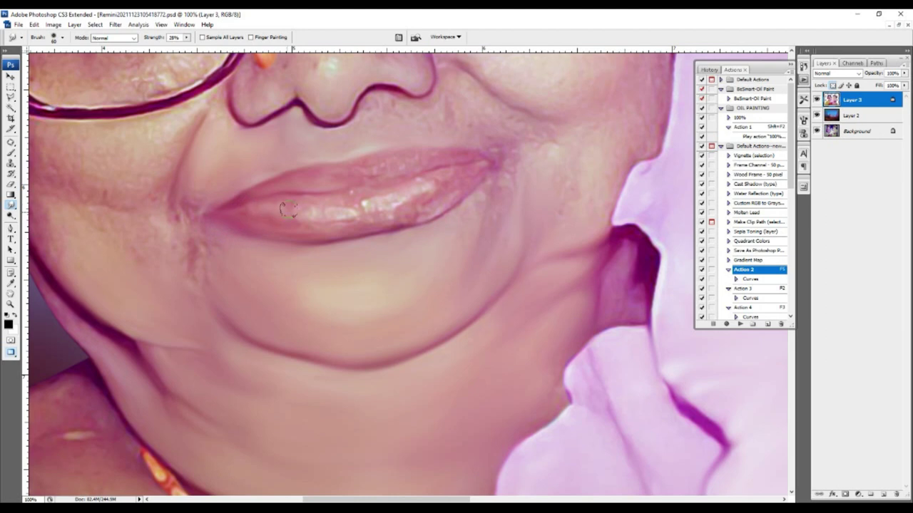
scroll(234, 234, "up", 1)
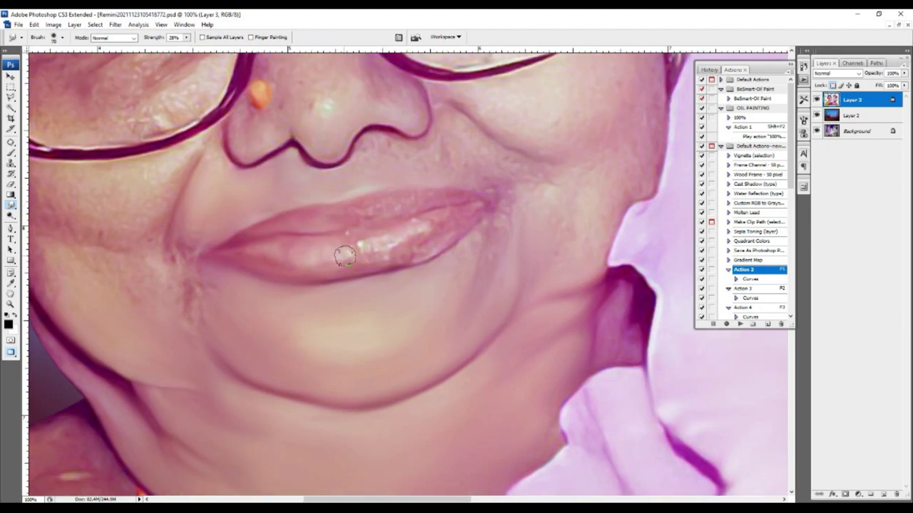
scroll(344, 257, "right", 3)
scroll(367, 255, "up", 1)
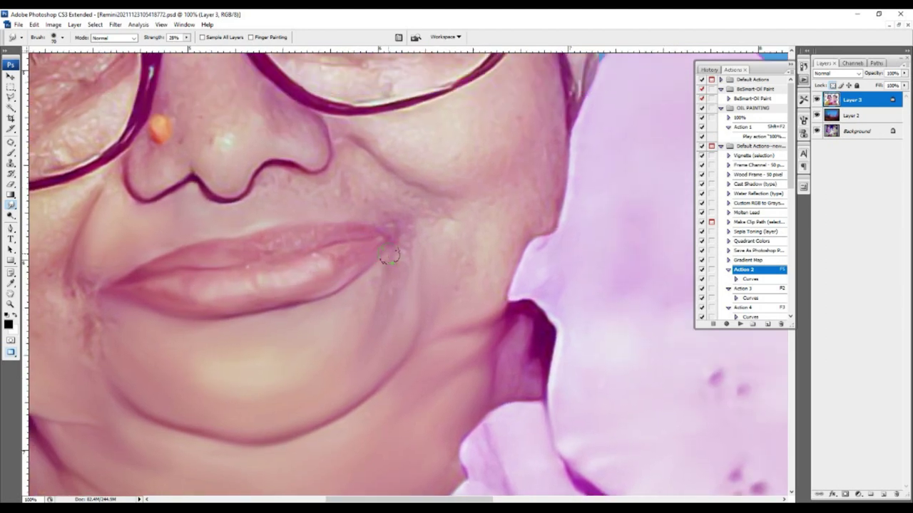
scroll(389, 256, "left", 3)
scroll(320, 261, "left", 2)
scroll(299, 242, "down", 1)
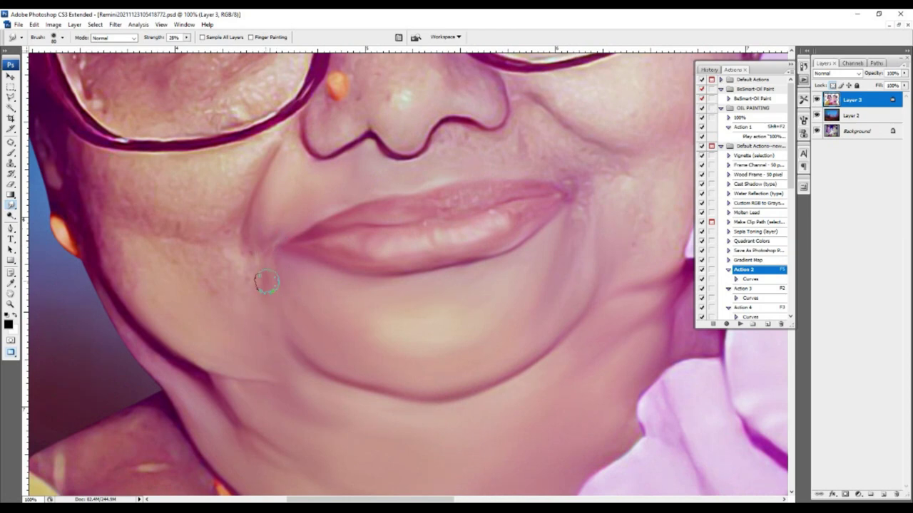
scroll(236, 285, "up", 2)
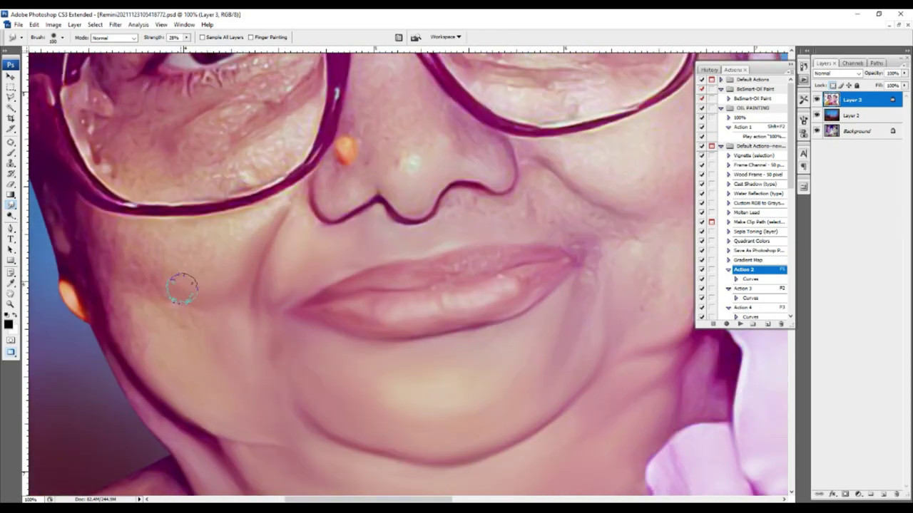
key("bracketleft")
key("bracketleft")
key("bracketleft")
scroll(316, 302, "left", 5)
scroll(316, 301, "up", 1)
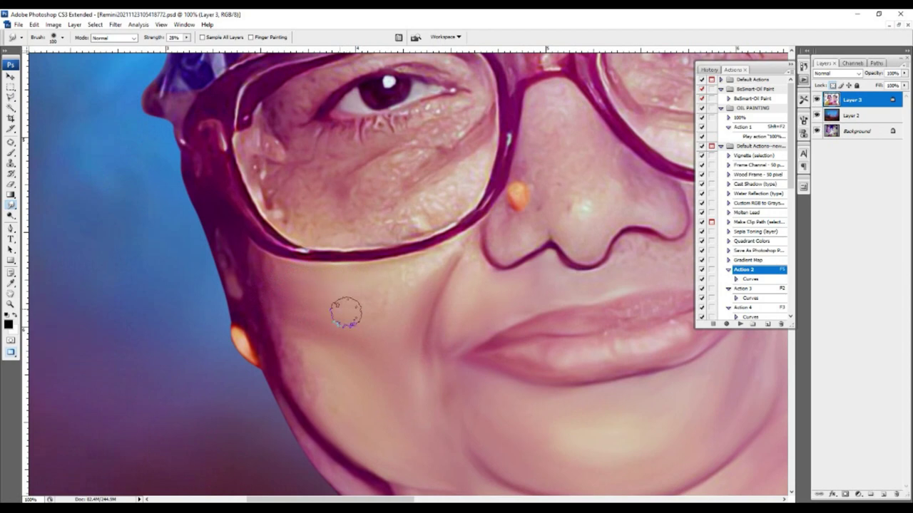
scroll(267, 264, "down", 3)
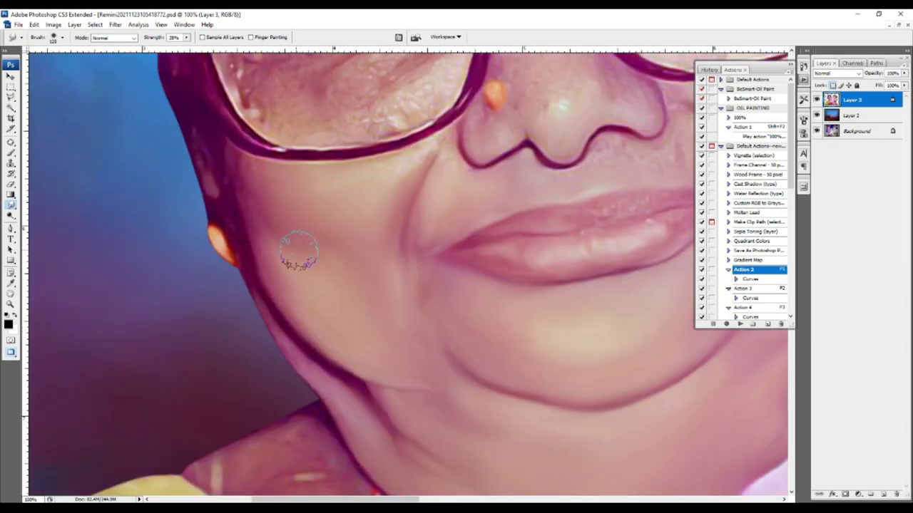
- Fine-tune brush size, then smudge away the neck highlight and the forehead's white streak
key("bracketright")
key("ctrl+minus")
key("ctrl+minus")
key("ctrl+minus")
key("ctrl+plus")
key("ctrl+plus")
key("ctrl+plus")
key("bracketleft")
key("bracketleft")
key("bracketleft")
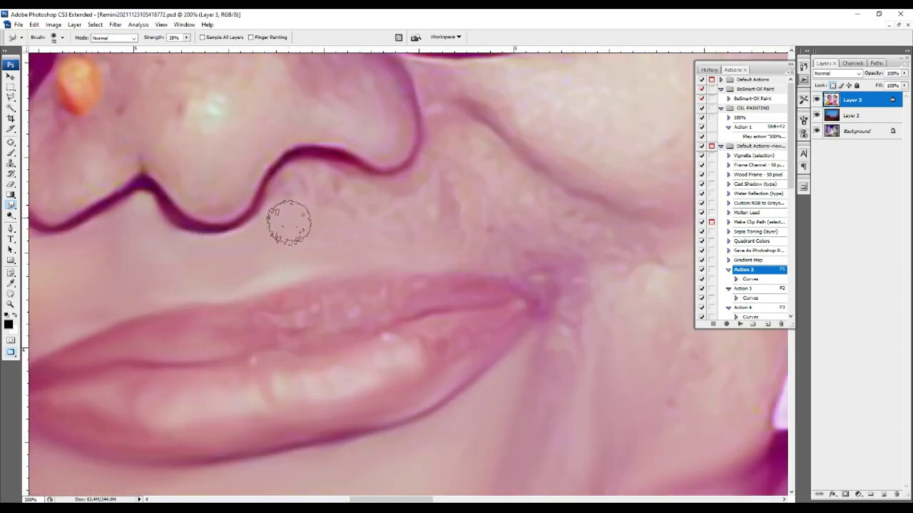
key("ctrl+minus")
key("ctrl+minus")
key("ctrl+minus")
key("ctrl+plus")
key("ctrl+plus")
key("ctrl+plus")
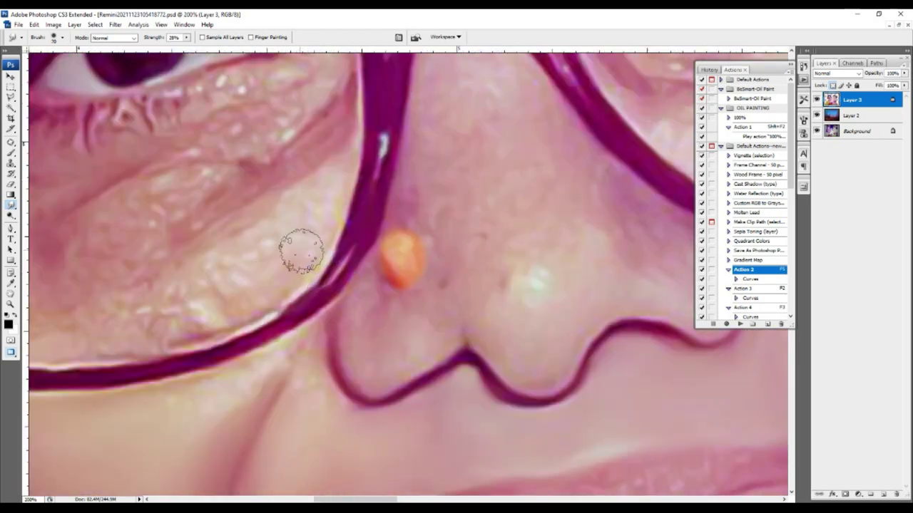
key("bracketleft")
key("bracketleft")
key("bracketleft")
key("ctrl+minus")
key("ctrl+plus")
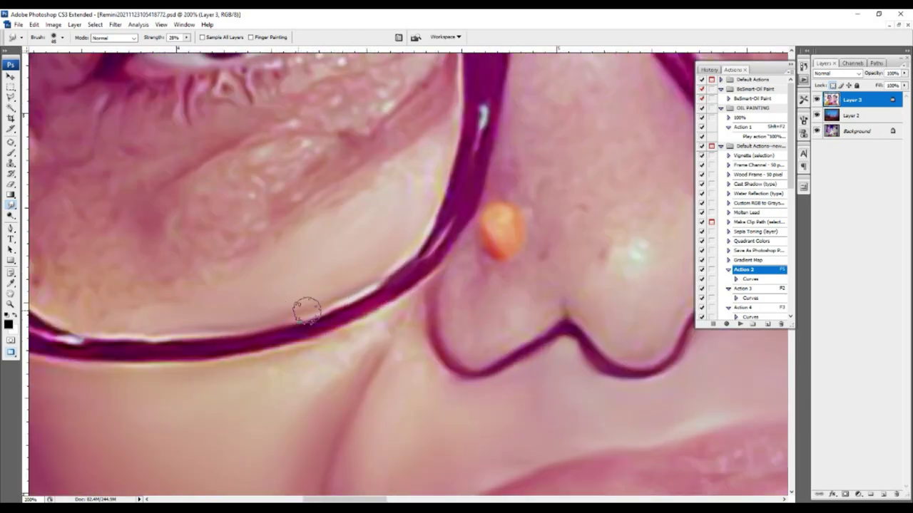
key("ctrl+minus")
key("ctrl+plus")
key("bracketright")
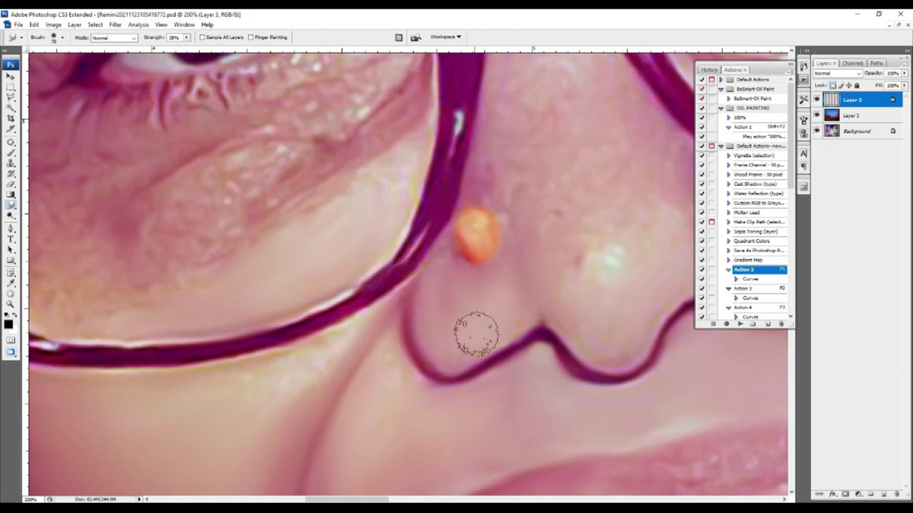
key("bracketright")
key("bracketright")
key("ctrl+minus")
key("ctrl+minus")
key("ctrl+plus")
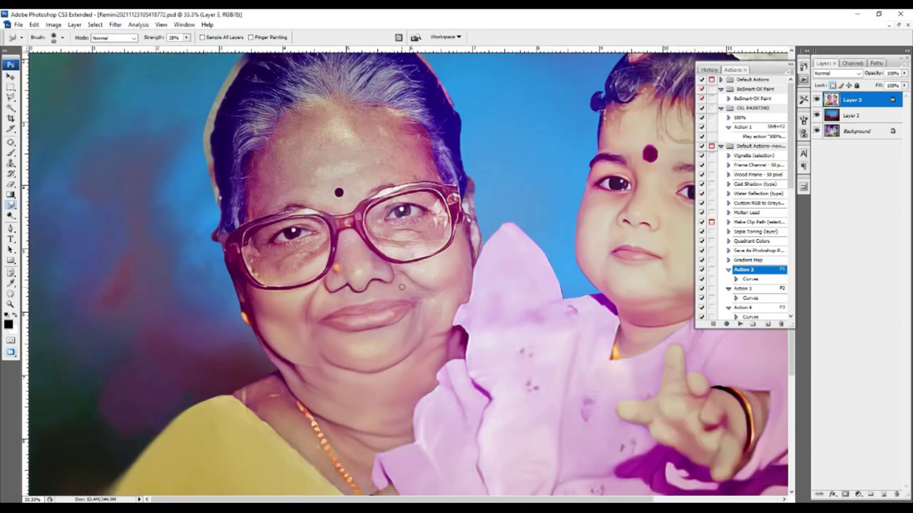
key("ctrl+minus")
key("ctrl+minus")
key("ctrl+minus")
scroll(327, 178, "up", 3)
key("bracketright")
key("bracketright")
key("bracketright")
key("ctrl+plus")
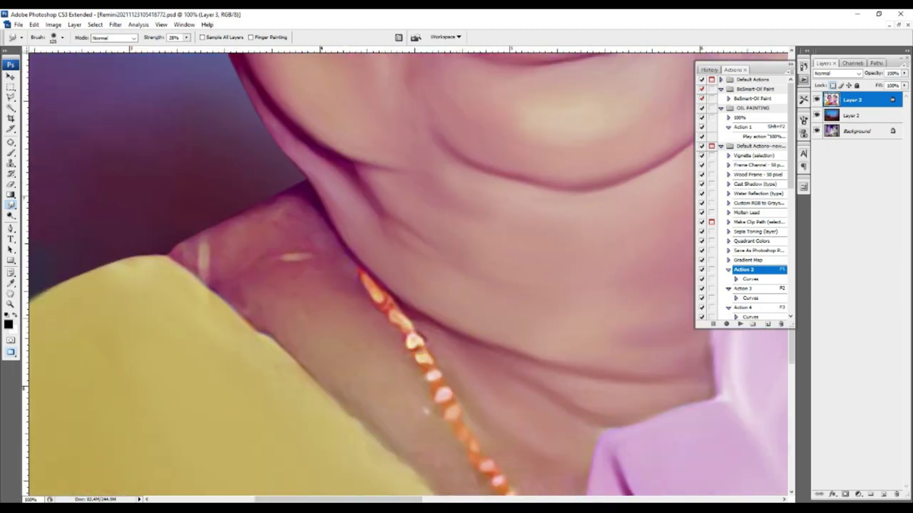
left_click_drag(282, 258, 310, 256)
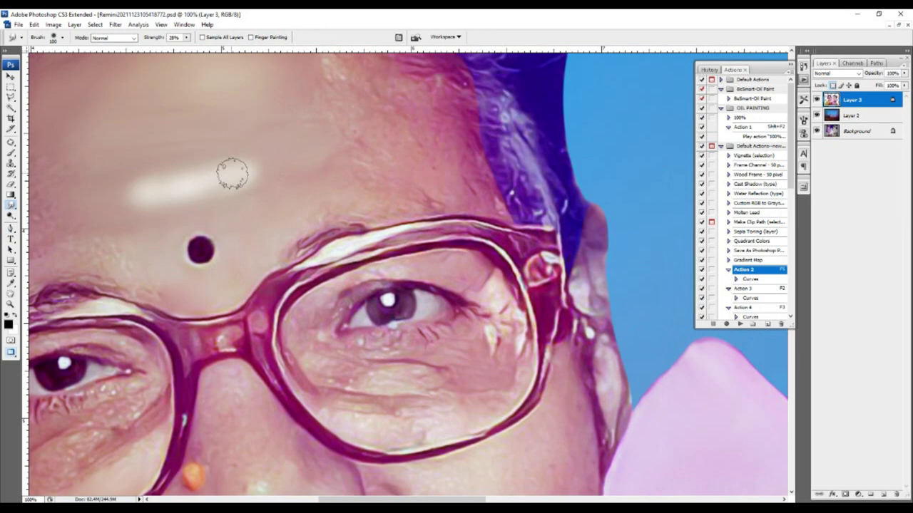
left_click_drag(147, 208, 271, 167)
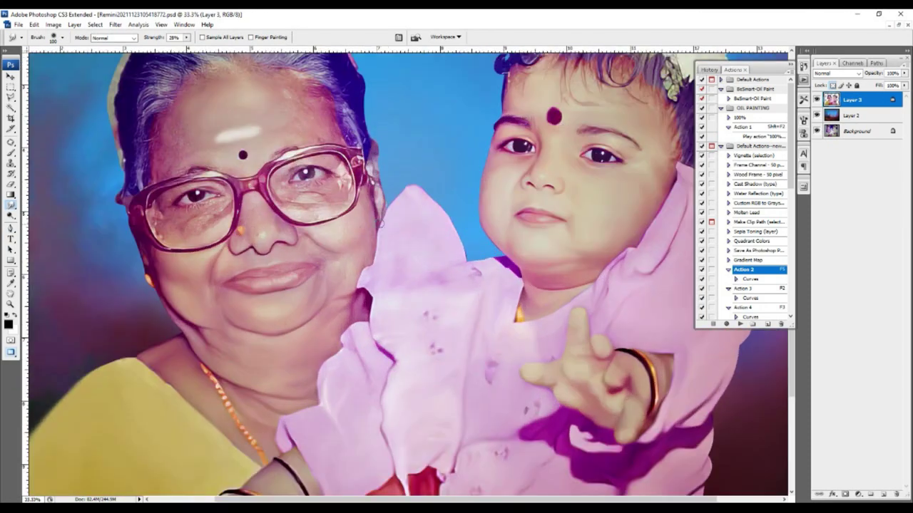
- Lower Smudge strength to 20% and work on the left eye behind the glasses
key("ctrl+plus")
key("bracketright")
key("2")
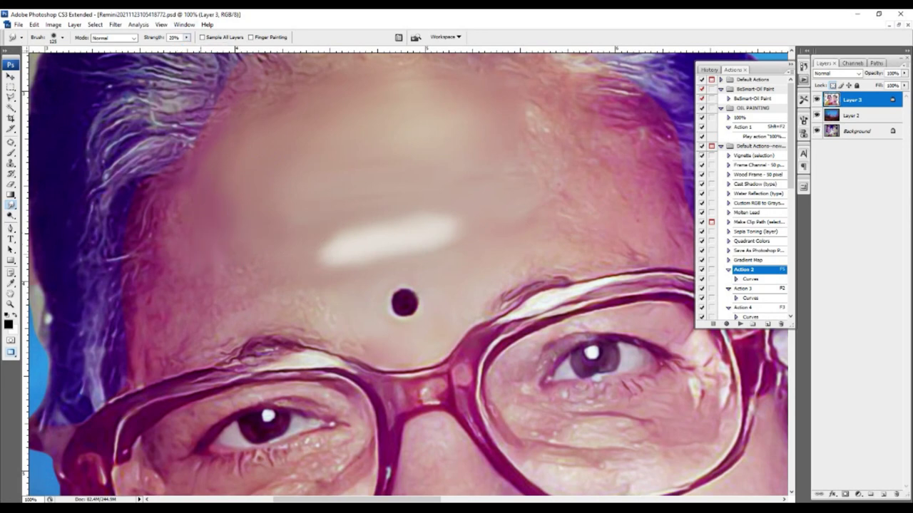
scroll(275, 220, "down", 2)
key("bracketleft")
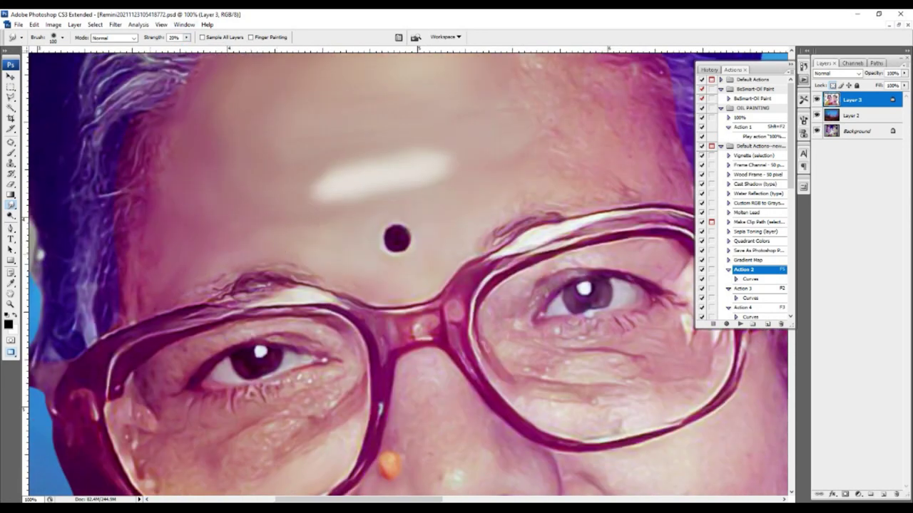
key("ctrl+minus")
key("ctrl+minus")
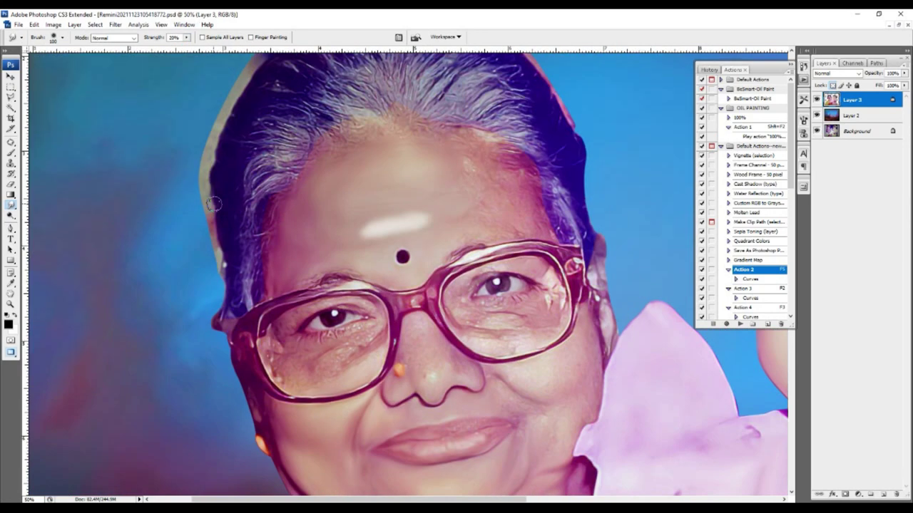
key("ctrl+plus")
key("ctrl+plus")
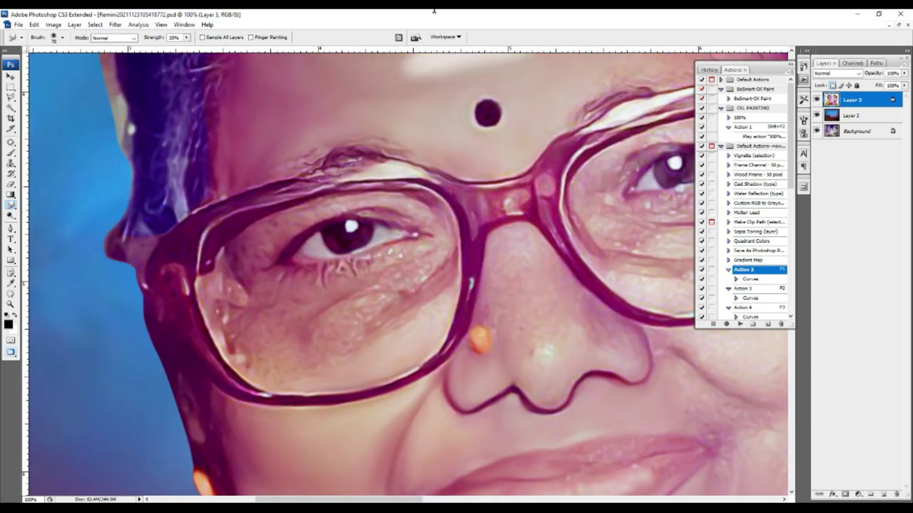
left_click_drag(271, 226, 351, 171)
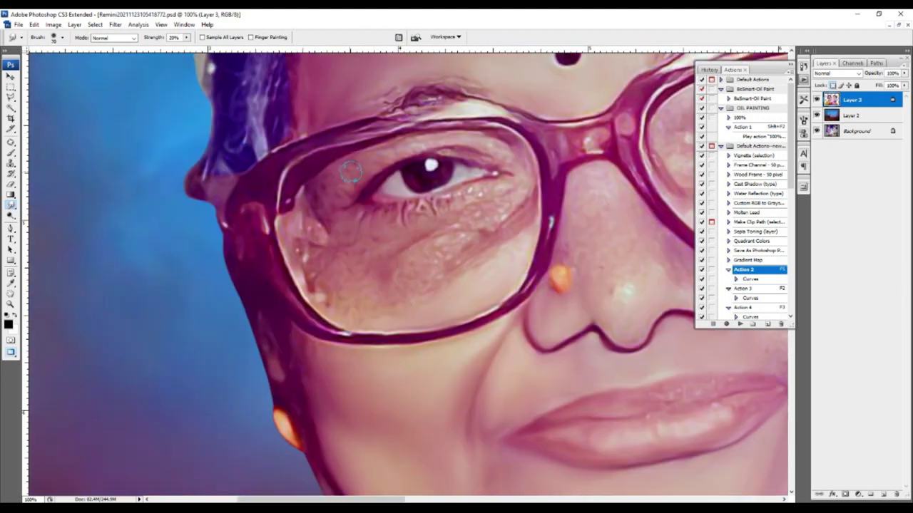
mouse_move(460, 146)
left_mouse_down()
mouse_move(421, 173)
mouse_move(430, 154)
mouse_move(447, 147)
left_mouse_up()
mouse_move(385, 185)
left_mouse_down()
mouse_move(390, 154)
mouse_move(479, 163)
left_mouse_up()
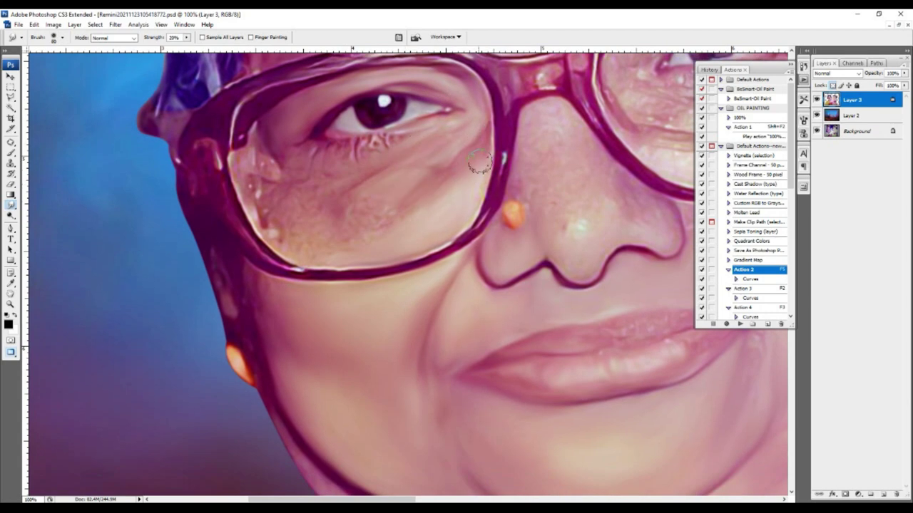
- Move onto the right eye and nose, then zoom out to review the face
key("ctrl+minus")
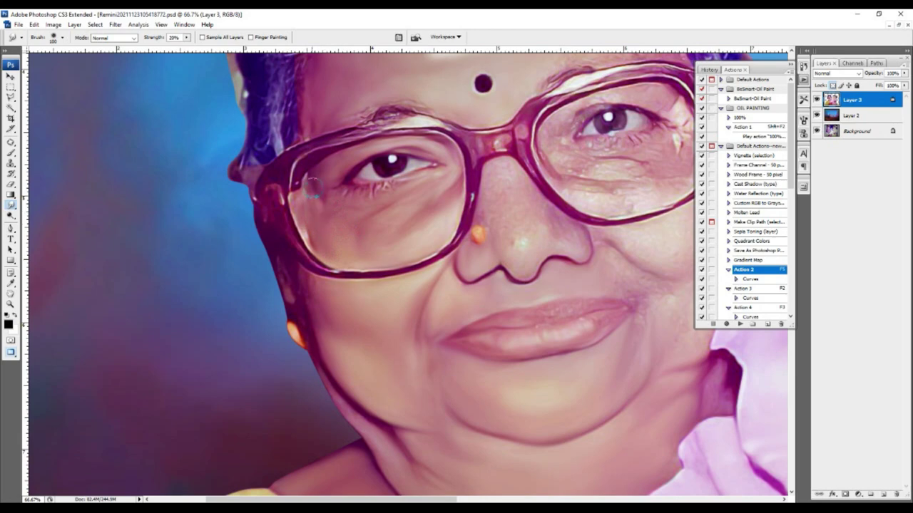
key("ctrl+plus")
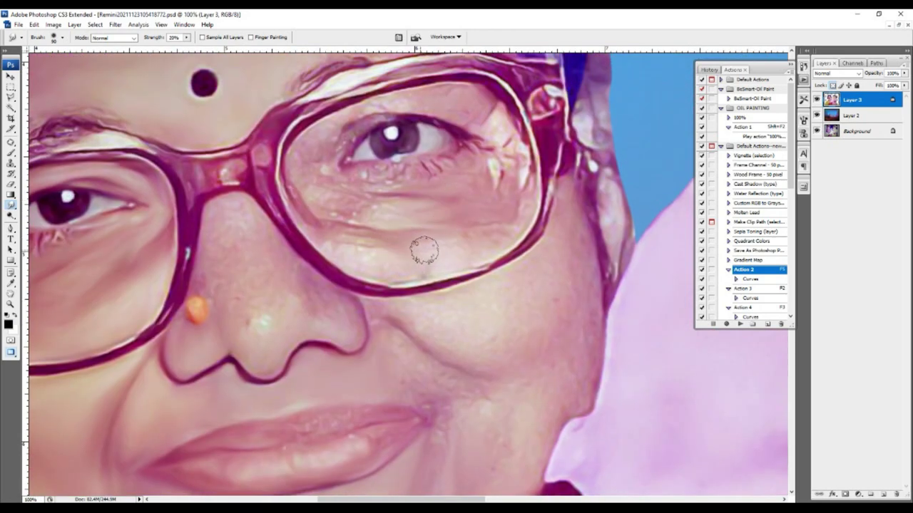
scroll(333, 218, "up", 3)
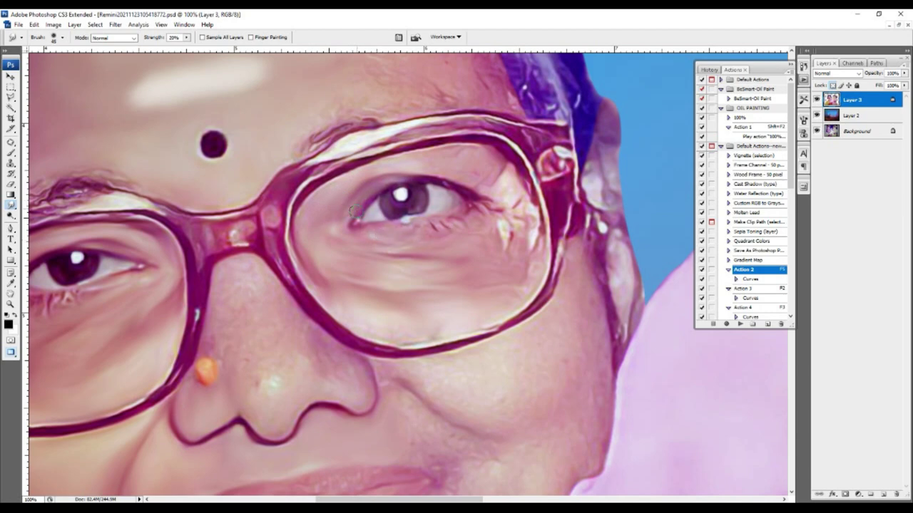
key("ctrl+minus")
key("bracketright")
key("bracketright")
key("bracketright")
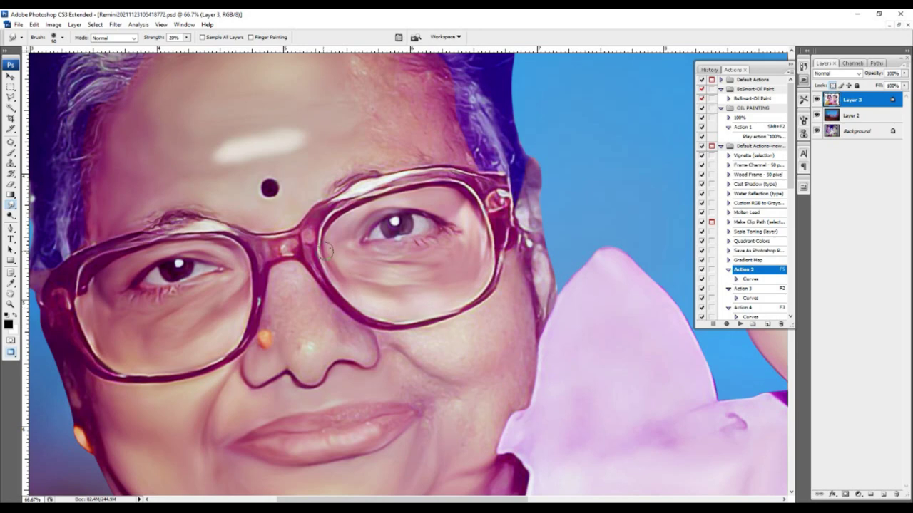
scroll(405, 210, "down", 2)
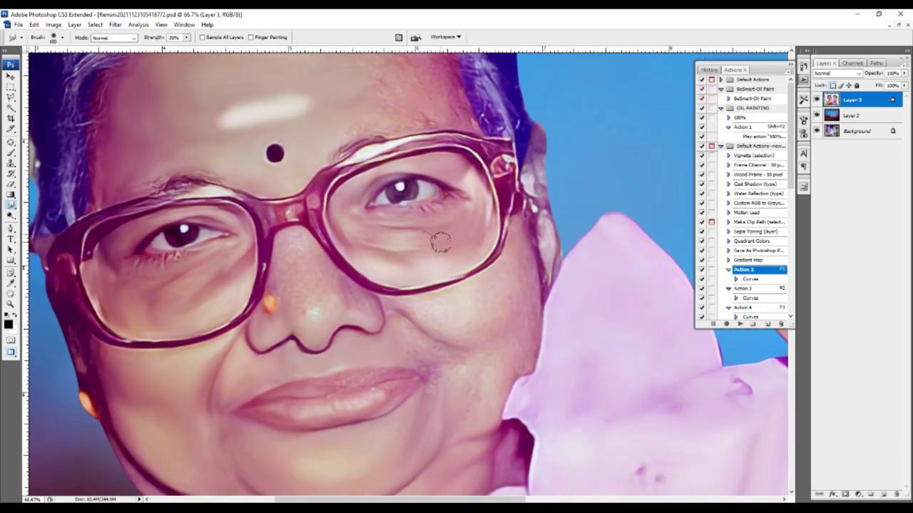
scroll(440, 242, "down", 1)
scroll(331, 243, "up", 1)
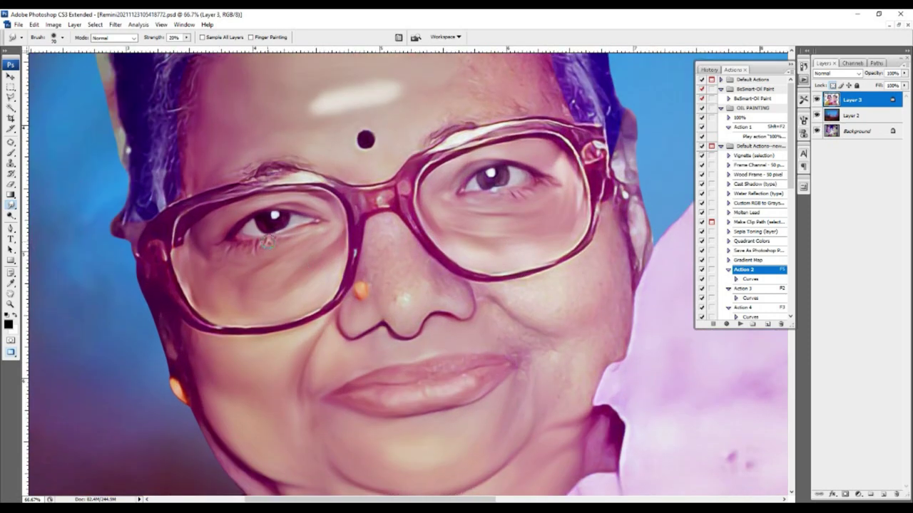
- Shrink the smudge brush slightly and position the view on the grandmother's nose
scroll(376, 180, "up", 1)
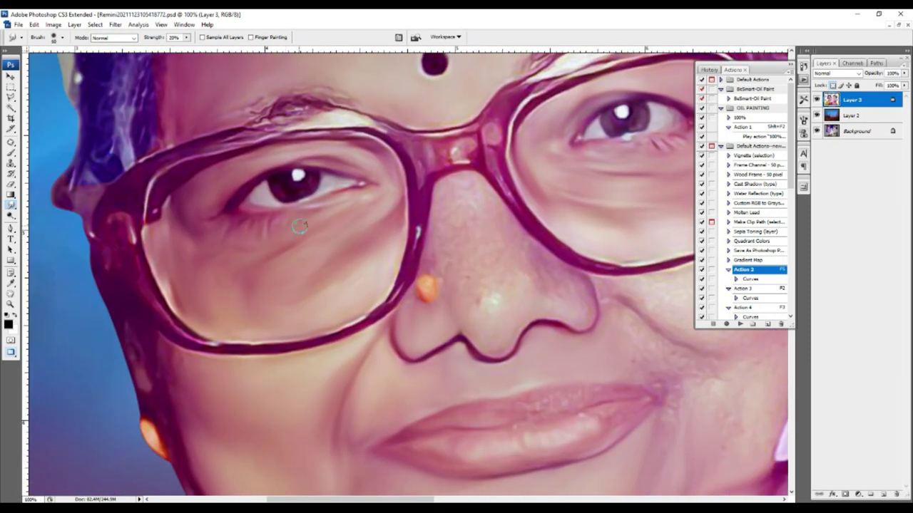
scroll(377, 181, "down", 1)
scroll(377, 180, "up", 1)
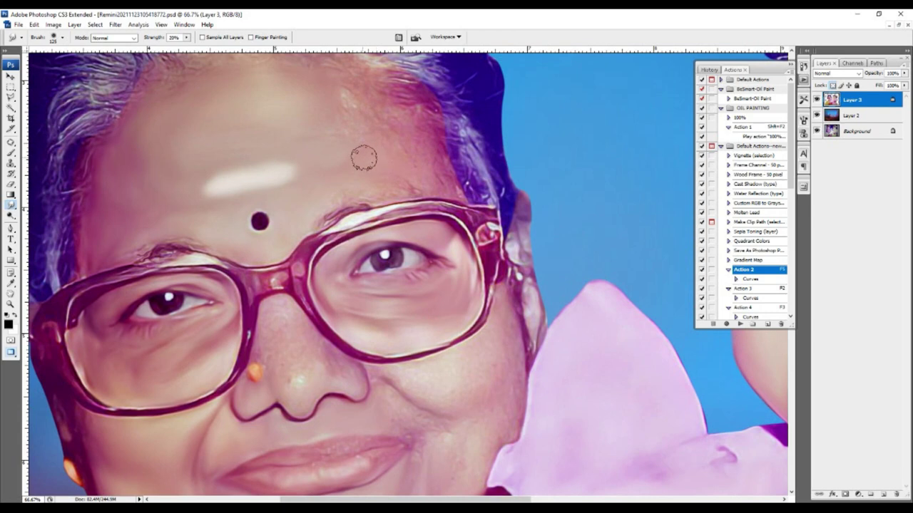
scroll(364, 158, "up", 2)
scroll(356, 182, "up", 1)
scroll(325, 238, "down", 1)
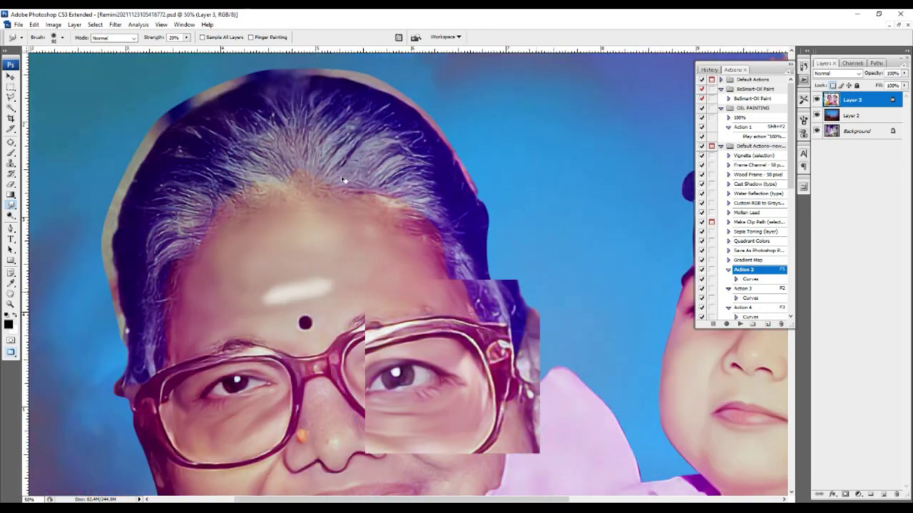
scroll(365, 226, "up", 1)
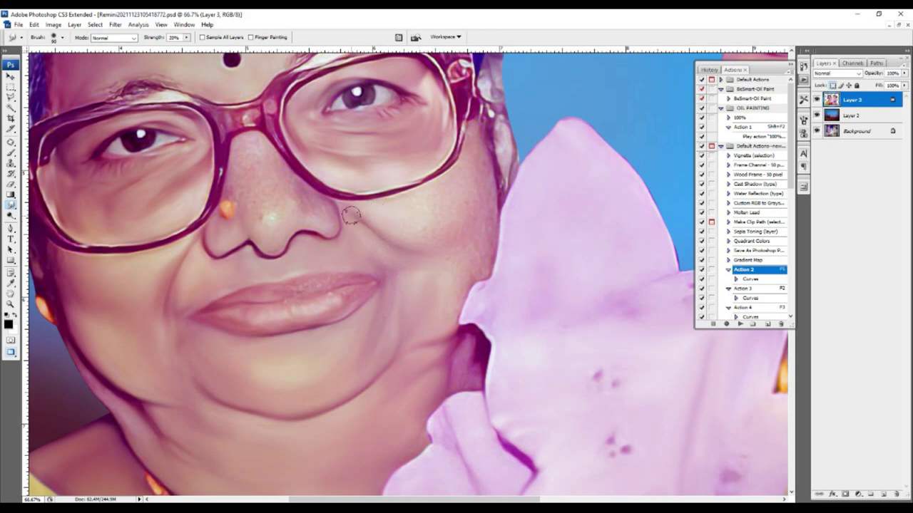
scroll(469, 239, "up", 1)
scroll(471, 235, "down", 1)
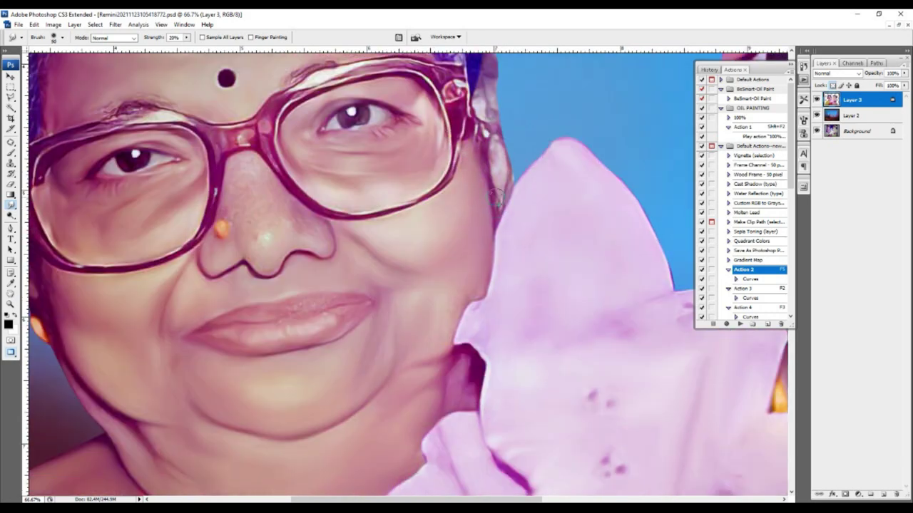
scroll(496, 205, "up", 2)
scroll(495, 207, "up", 1)
key("bracketleft")
scroll(485, 214, "down", 2)
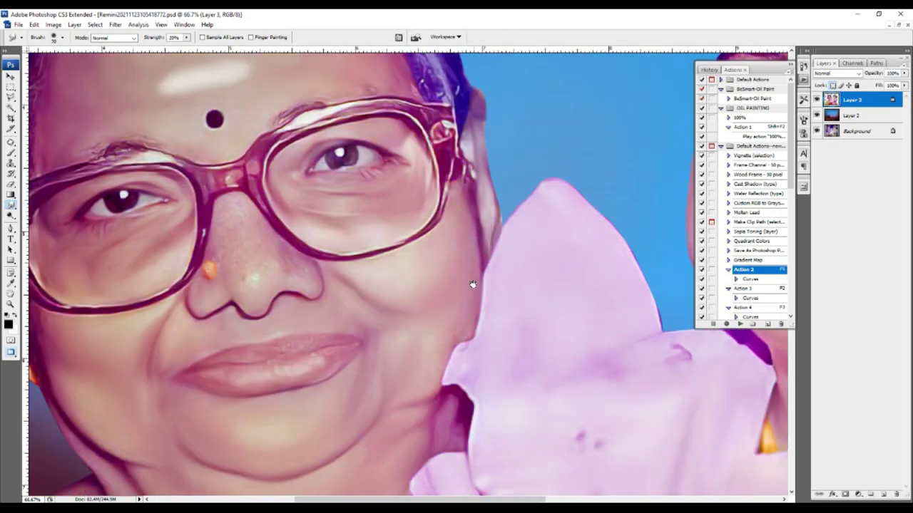
scroll(450, 257, "down", 2)
scroll(440, 259, "up", 1)
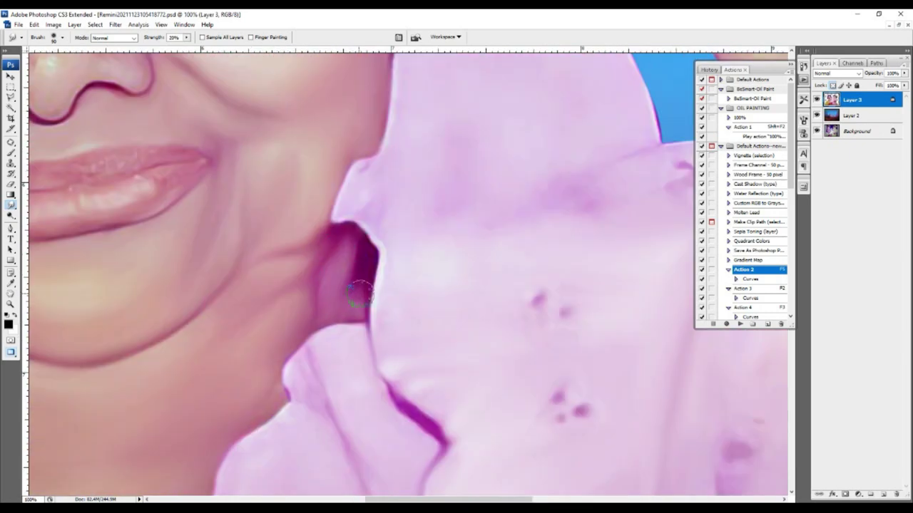
scroll(360, 292, "down", 1)
scroll(315, 249, "up", 2)
scroll(317, 208, "up", 1)
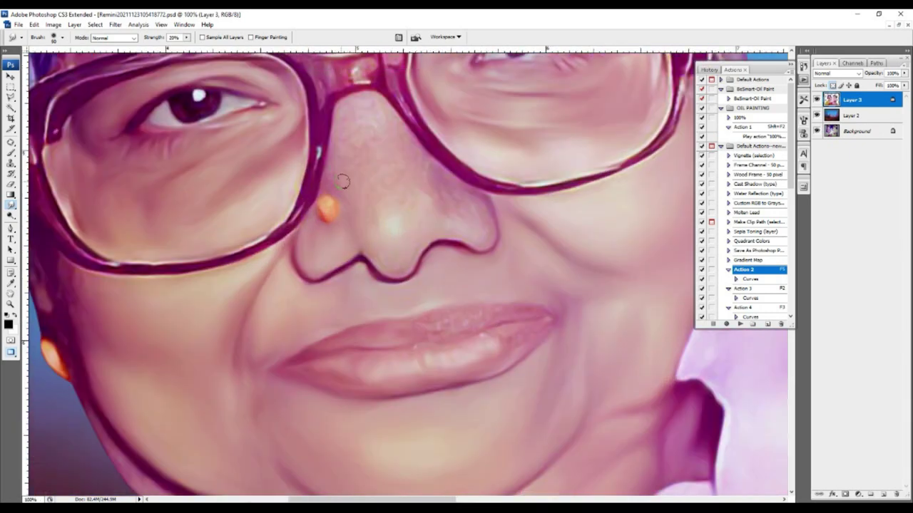
- Smudge the nose texture smooth and review the softened lips and nose
mouse_move(387, 148)
left_mouse_down()
mouse_move(403, 200)
mouse_move(464, 225)
left_mouse_up()
scroll(464, 225, "up", 1)
scroll(463, 285, "down", 3)
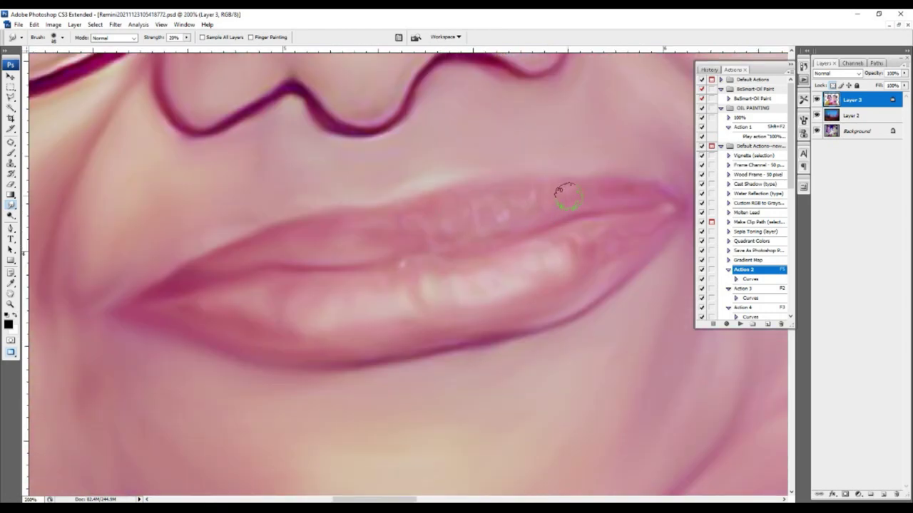
scroll(389, 212, "down", 2)
scroll(475, 254, "up", 1)
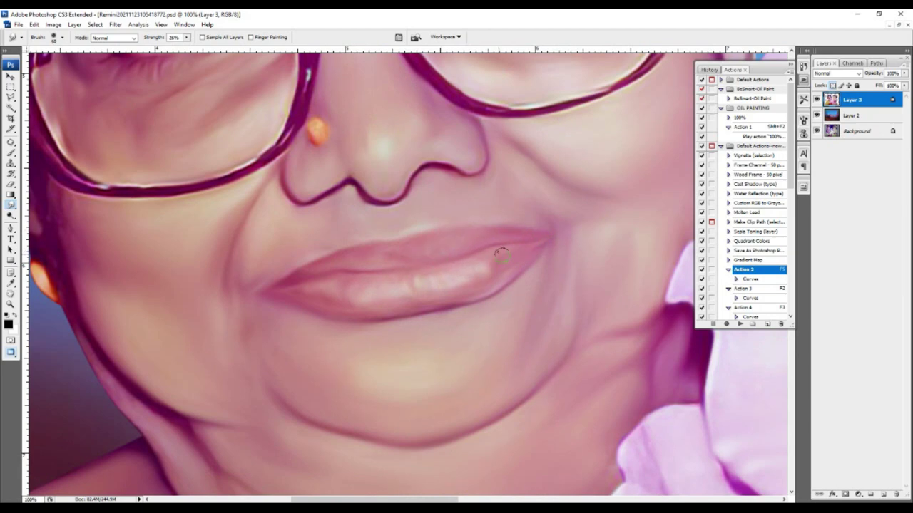
scroll(402, 256, "down", 5)
- With the Brush tool, paint over the light band along the top of the head
key("c")
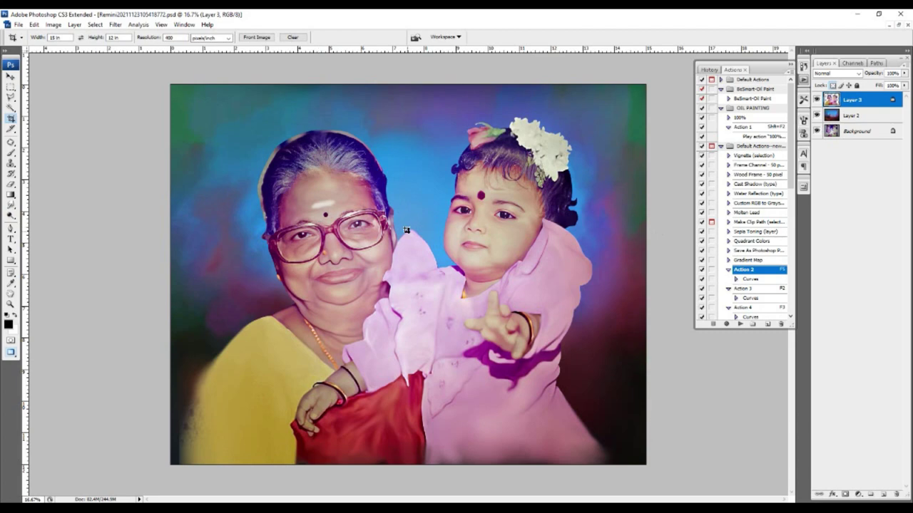
key("b")
scroll(406, 209, "up", 4)
scroll(328, 207, "up", 1)
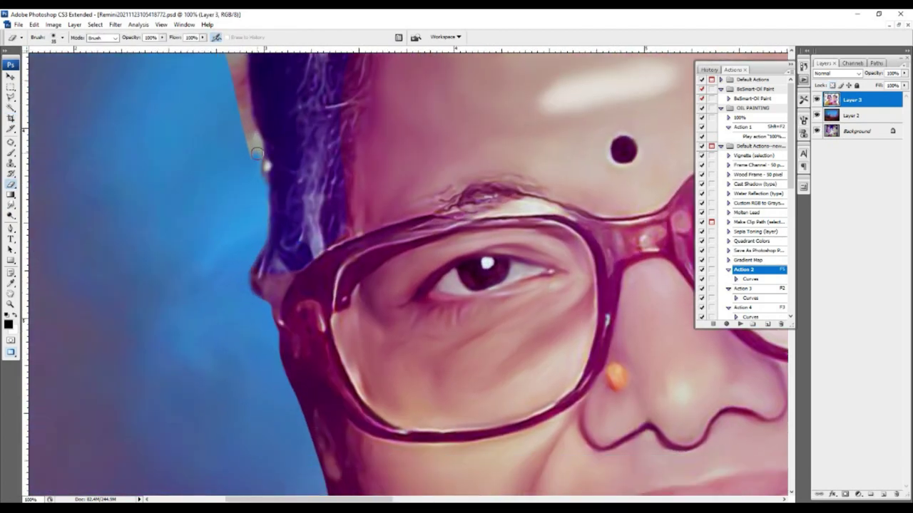
scroll(239, 178, "up", 5)
scroll(221, 207, "up", 5)
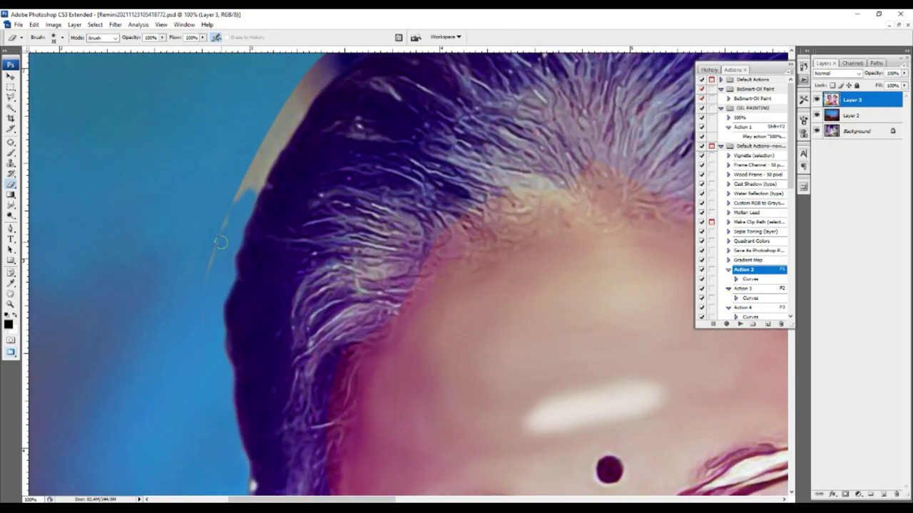
scroll(238, 234, "up", 2)
mouse_move(238, 235)
left_mouse_down()
mouse_move(306, 168)
mouse_move(375, 134)
mouse_move(528, 214)
mouse_move(563, 264)
left_mouse_up()
- Move along the hair outline and check the brush size settings
scroll(375, 135, "right", 3)
scroll(499, 243, "down", 5)
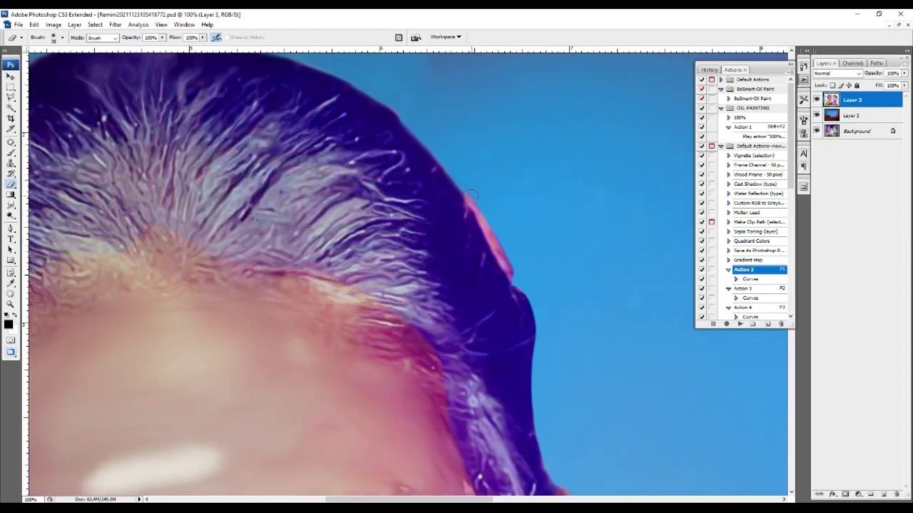
scroll(513, 261, "down", 3)
scroll(513, 261, "down", 3)
right_click(497, 265)
key("Escape")
scroll(439, 329, "up", 3)
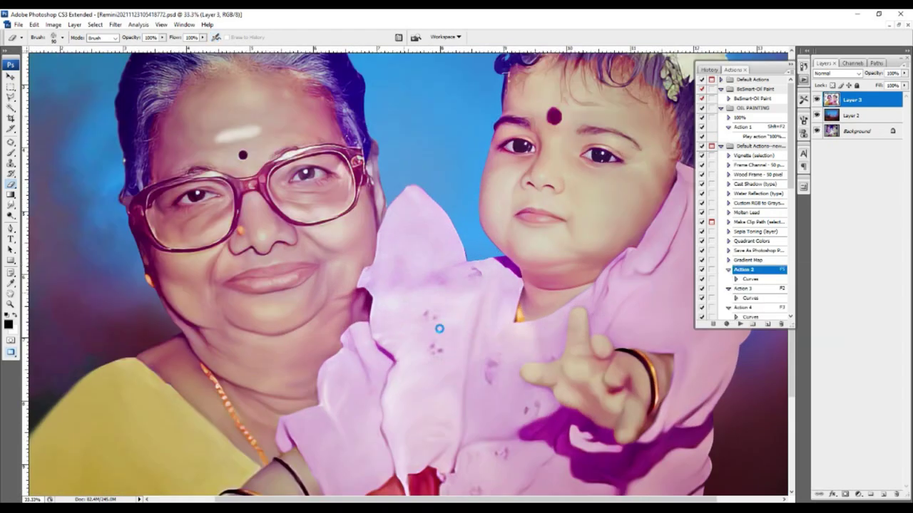
- Load the eyebrow path as a selection, try Hue/Saturation, apply Levels, then deselect
key("p")
scroll(278, 205, "up", 2)
scroll(348, 182, "right", 5)
scroll(374, 203, "up", 1)
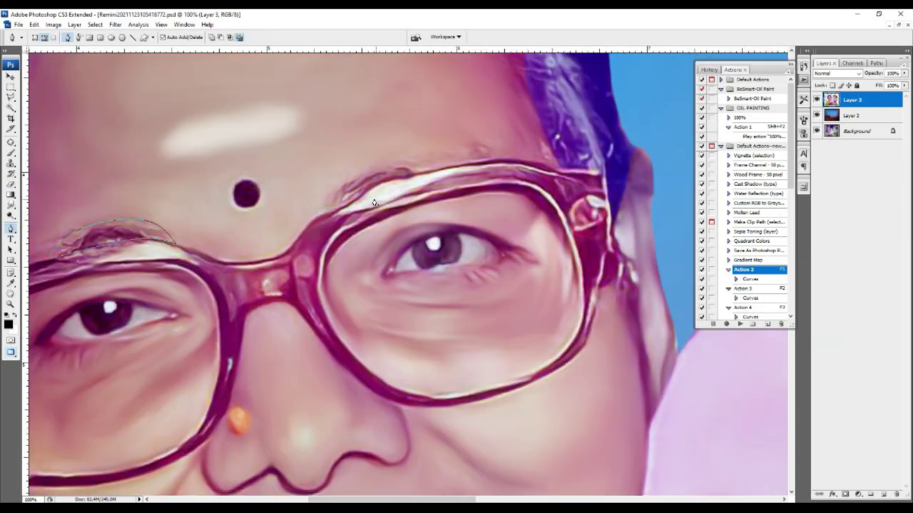
scroll(332, 208, "left", 8)
key("ctrl+Return")
key("ctrl+u")
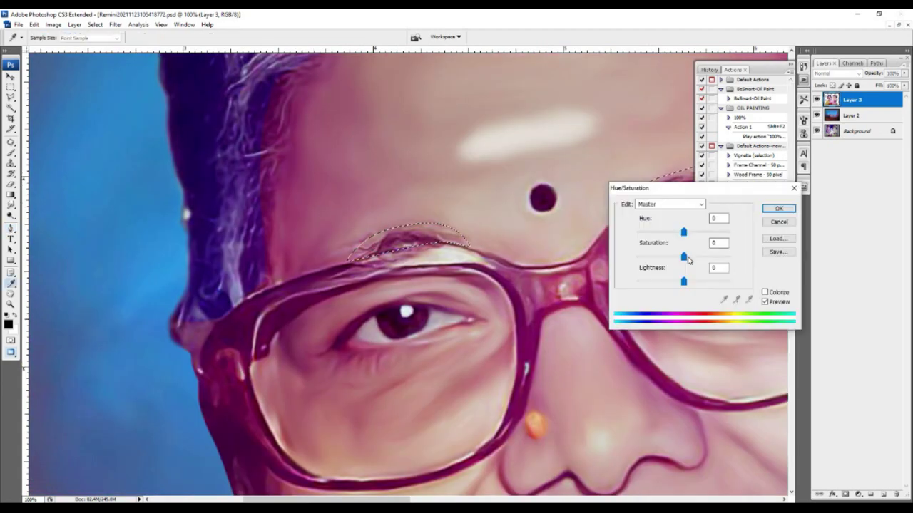
key("Escape")
key("ctrl+l")
key("Return")
key("ctrl+d")
scroll(357, 204, "right", 8)
- Smudge the eyebrow into a smoother arc with a 30 px brush at 78% strength
key("r")
right_click(356, 207)
key("Escape")
key("ctrl+plus")
key("bracketleft")
key("bracketleft")
key("bracketleft")
key("7")
key("8")
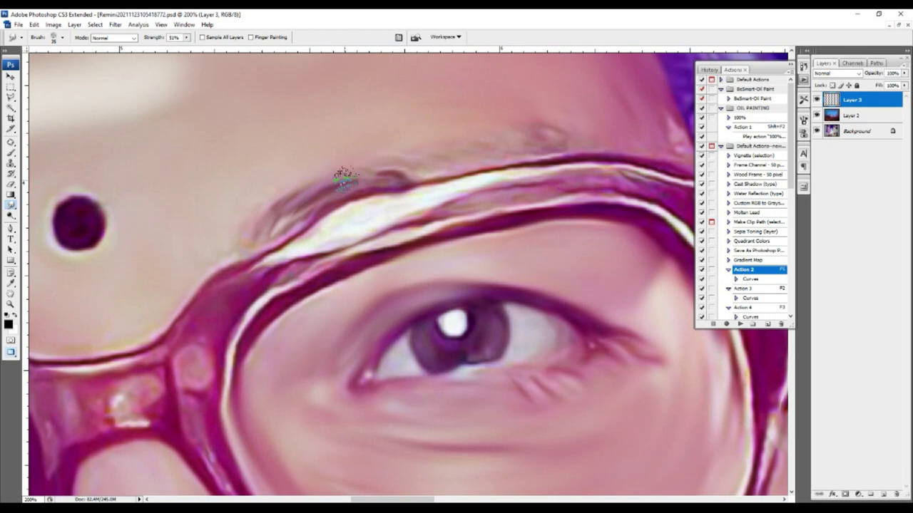
mouse_move(449, 140)
left_mouse_down()
mouse_move(474, 155)
mouse_move(534, 128)
left_mouse_up()
- Blend the brow further with a 25 px brush, then at 52% along the frame's top
key("bracketleft")
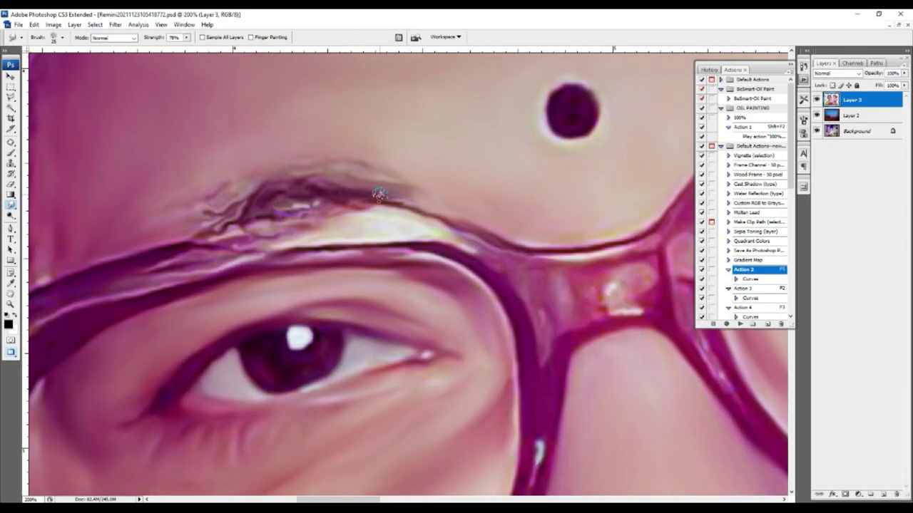
mouse_move(420, 187)
left_mouse_down()
mouse_move(201, 203)
mouse_move(234, 184)
mouse_move(167, 224)
left_mouse_up()
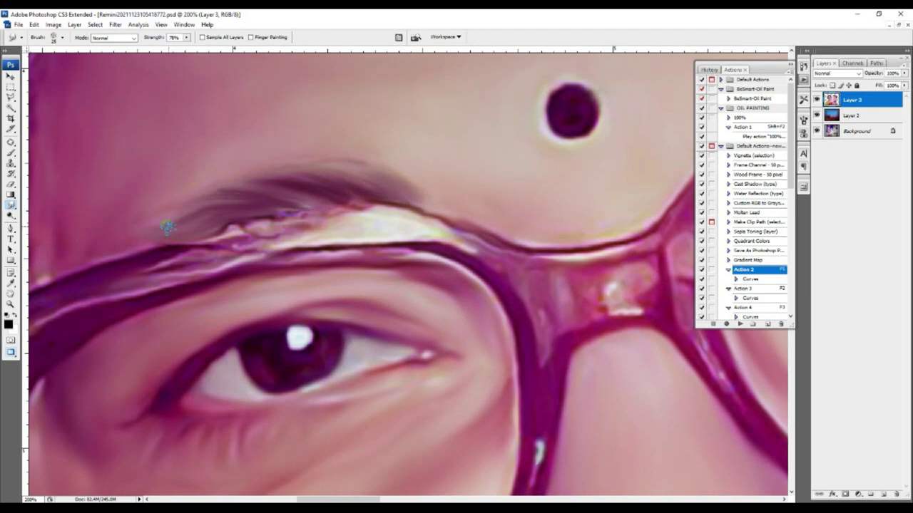
key("ctrl+minus")
key("ctrl+minus")
key("5")
key("2")
key("ctrl+plus")
key("ctrl+plus")
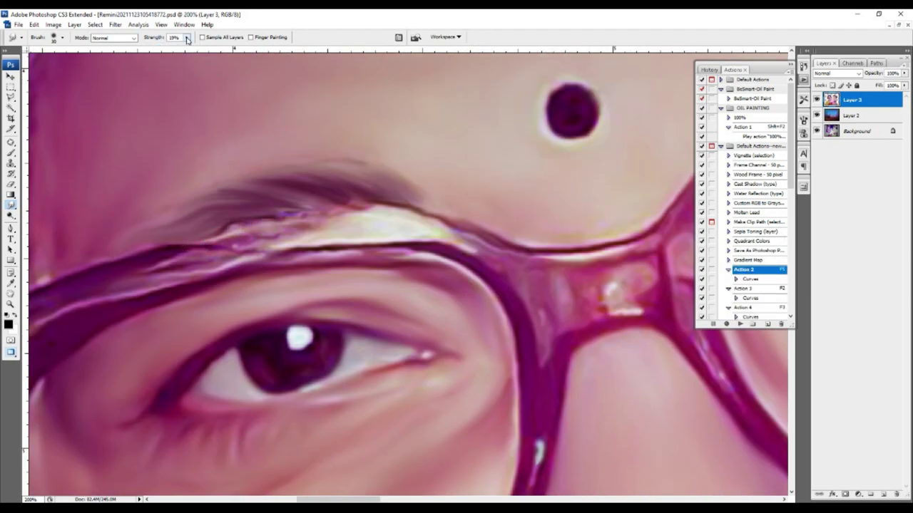
left_click_drag(341, 216, 288, 214)
mouse_move(391, 214)
left_mouse_down()
mouse_move(311, 239)
mouse_move(199, 251)
left_mouse_up()
key("ctrl+0")
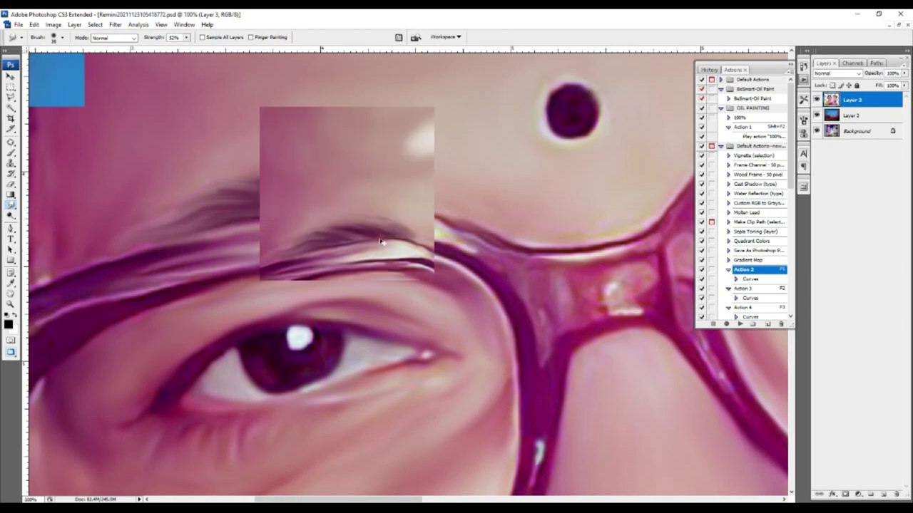
- Outline the left lens with the Pen tool while zoomed in near the eye
key("p")
key("ctrl+alt+0")
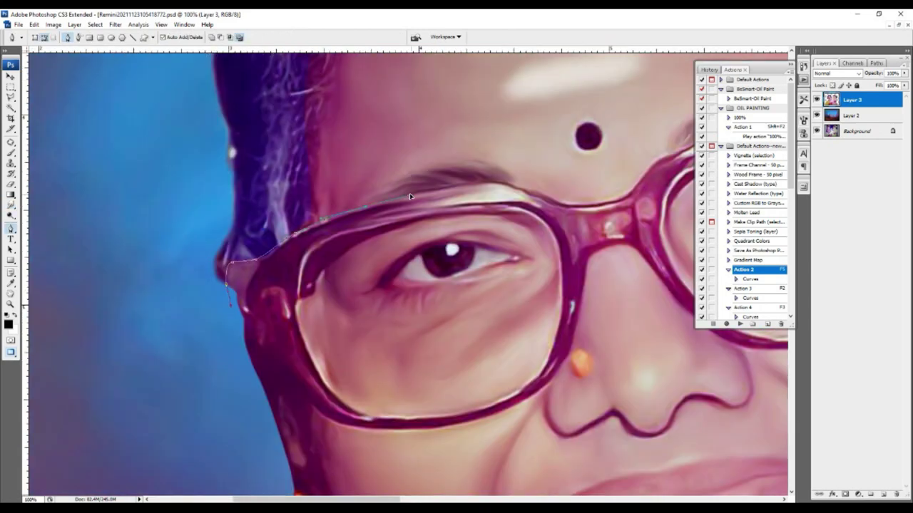
scroll(410, 196, "right", 5)
scroll(407, 178, "right", 3)
scroll(378, 179, "up", 1)
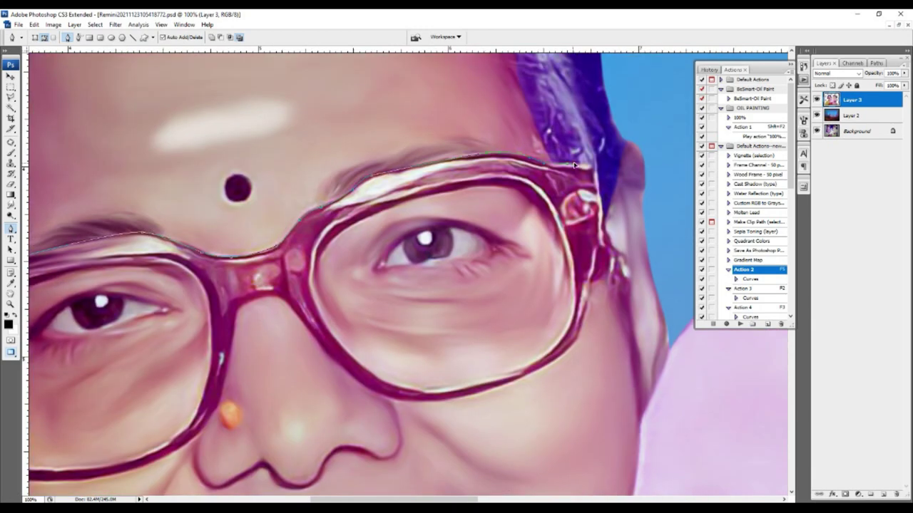
scroll(582, 320, "down", 3)
scroll(534, 286, "left", 1)
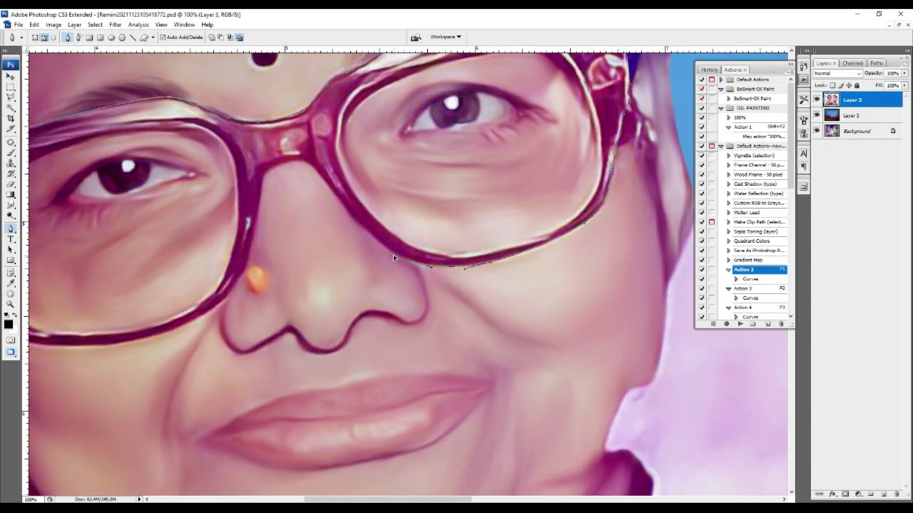
scroll(301, 163, "left", 3)
scroll(418, 270, "left", 4)
scroll(418, 270, "down", 2)
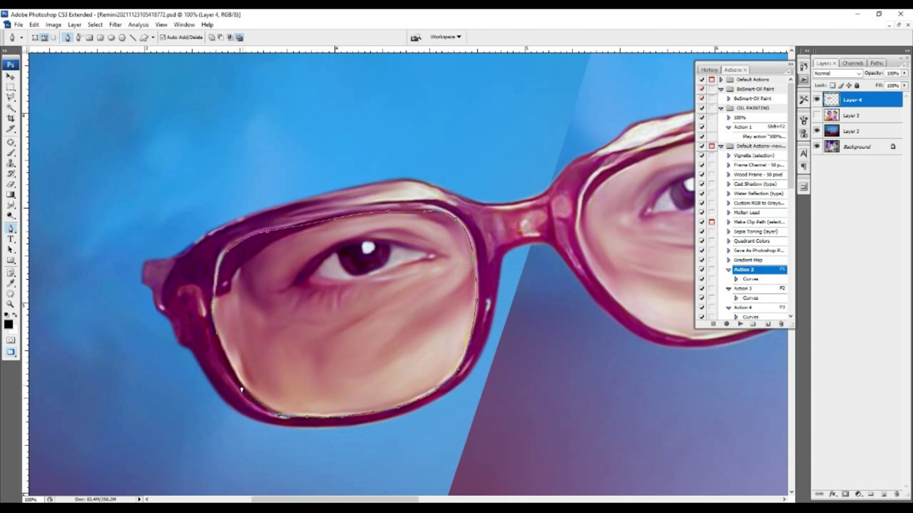
- Delete the lens area from Layer 4 and shift the glasses' hue toward gold
key("ctrl+Return")
key("Delete")
scroll(330, 246, "right", 3)
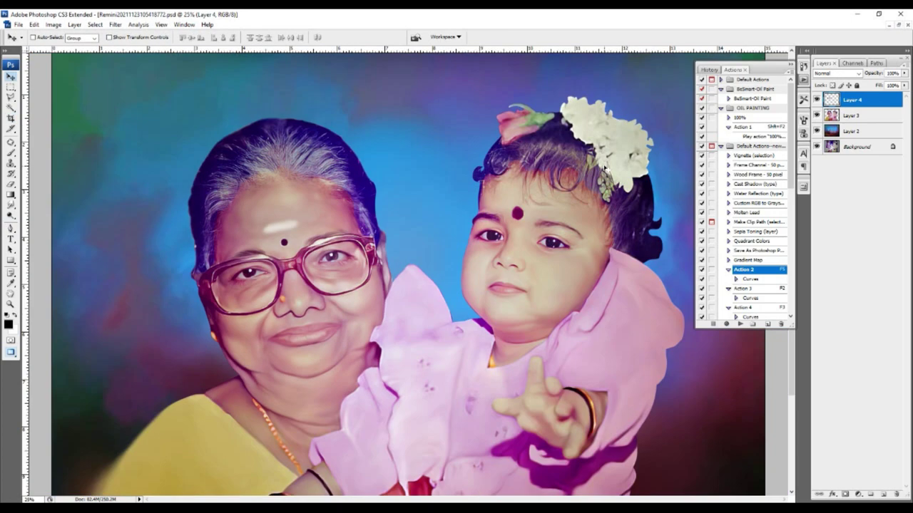
key("ctrl+u")
left_click_drag(683, 232, 691, 233)
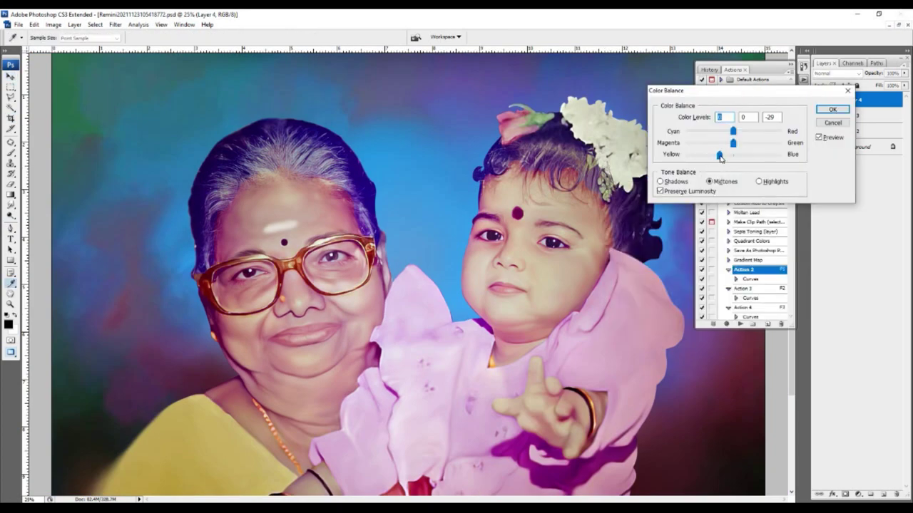
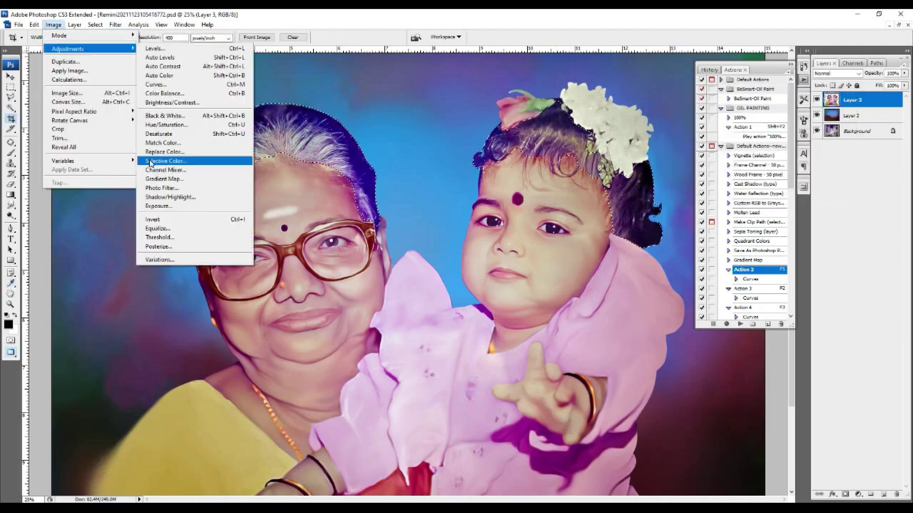
- Set the Blues to Magenta -28 and Yellow +43 in Selective Color and apply it
mouse_move(703, 199)
left_mouse_down()
mouse_move(710, 199)
mouse_move(672, 177)
left_mouse_up()
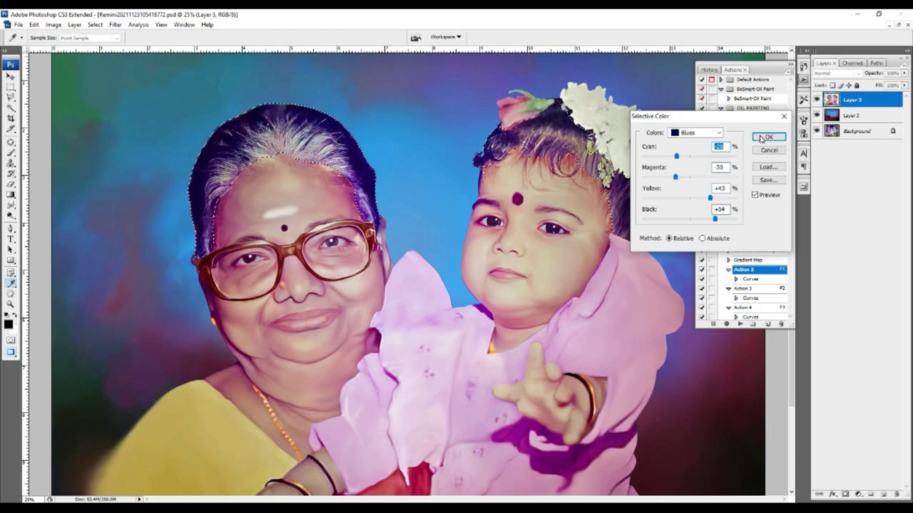
left_click(760, 138)
- Set up the Smudge tool with a scattered 60 px brush at 70% strength
key("ctrl+plus")
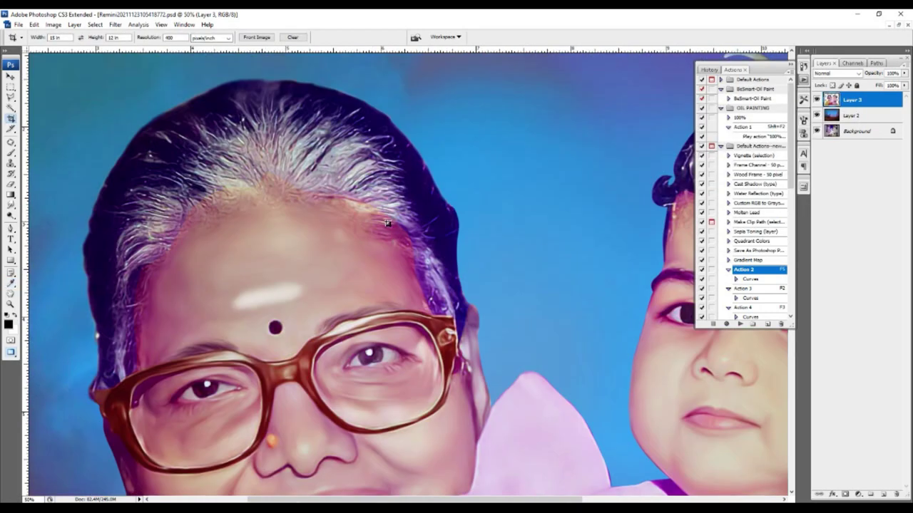
key("r")
right_click(702, 445)
double_click(702, 445)
key("ctrl+plus")
key("7")
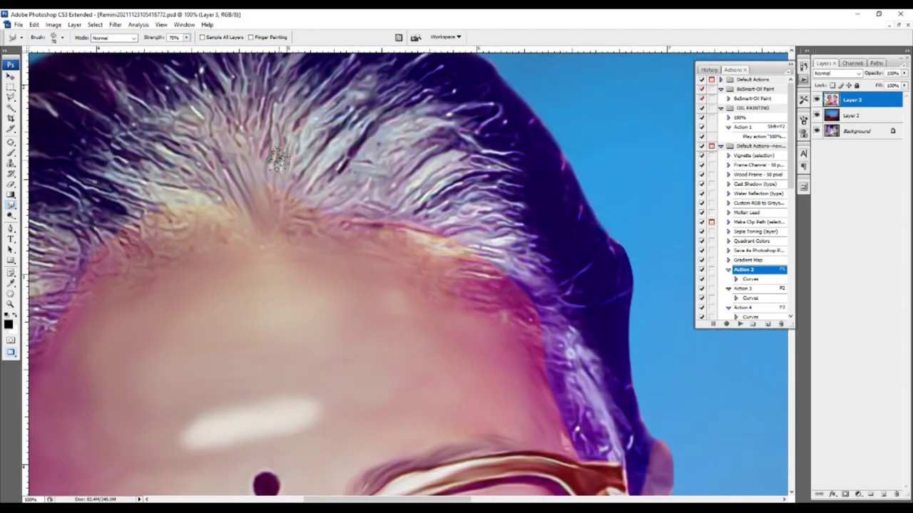
- Smudge the grandmother's red hairline edge into the forehead as blended streaks, brush enlarged to 70
mouse_move(400, 211)
left_mouse_down()
mouse_move(364, 248)
mouse_move(418, 261)
mouse_move(390, 213)
mouse_move(533, 291)
mouse_move(592, 370)
mouse_move(540, 292)
left_mouse_up()
key("bracketright")
key("bracketright")
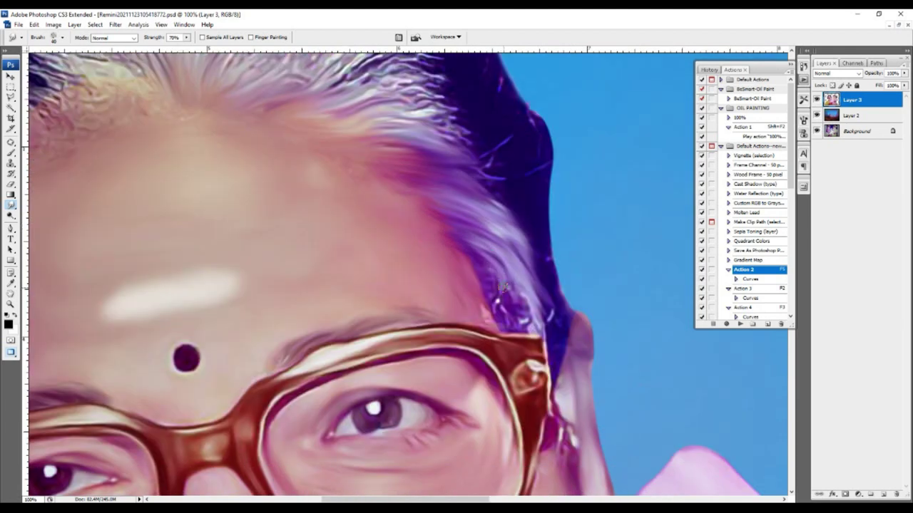
left_click_drag(532, 300, 552, 356)
mouse_move(537, 264)
left_mouse_down()
mouse_move(503, 312)
mouse_move(524, 299)
left_mouse_up()
left_click_drag(513, 239, 495, 282)
mouse_move(479, 192)
left_mouse_down()
mouse_move(464, 224)
mouse_move(439, 177)
left_mouse_up()
key("ctrl+0")
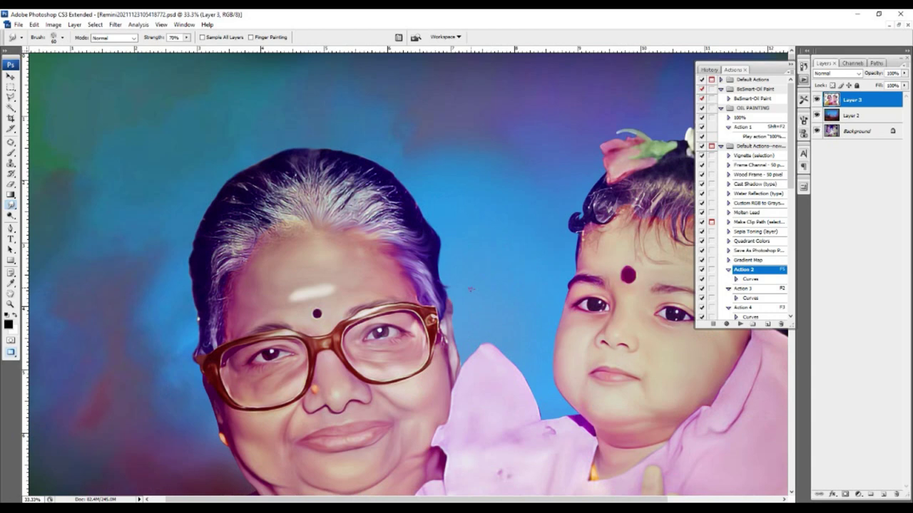
key("ctrl+alt+0")
mouse_move(342, 265)
left_mouse_down()
mouse_move(462, 243)
mouse_move(369, 241)
mouse_move(302, 259)
mouse_move(382, 197)
mouse_move(290, 240)
mouse_move(312, 271)
mouse_move(383, 197)
mouse_move(257, 299)
mouse_move(299, 201)
mouse_move(396, 178)
mouse_move(239, 281)
mouse_move(296, 168)
mouse_move(313, 207)
left_mouse_up()
- Smudge the hair near the forehead and the bright strands at the crown into streaks
key("ctrl+minus")
mouse_move(460, 246)
left_mouse_down()
mouse_move(389, 282)
mouse_move(336, 330)
left_mouse_up()
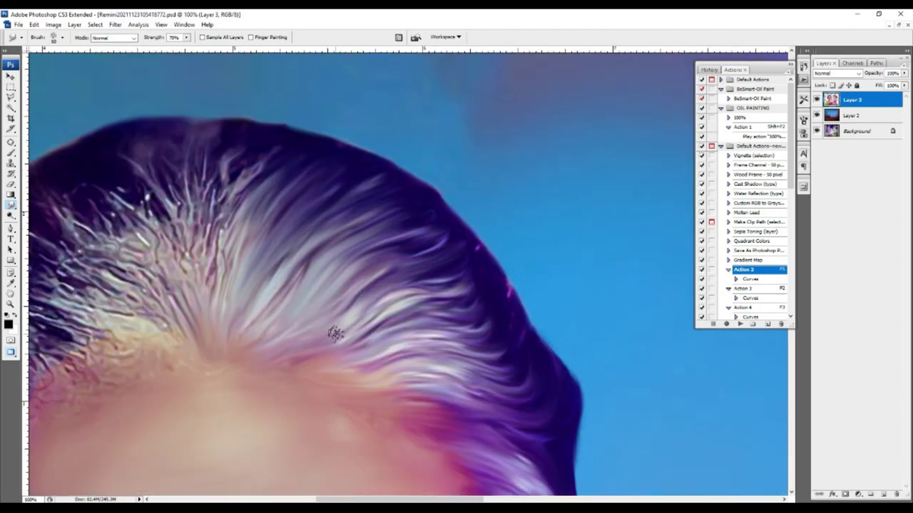
key("ctrl+plus")
left_click_drag(307, 228, 278, 142)
left_click_drag(335, 214, 286, 128)
mouse_move(250, 207)
left_mouse_down()
mouse_move(223, 150)
mouse_move(242, 207)
left_mouse_up()
mouse_move(214, 122)
left_mouse_down()
mouse_move(257, 292)
mouse_move(286, 203)
left_mouse_up()
mouse_move(221, 157)
left_mouse_down()
mouse_move(196, 227)
mouse_move(171, 179)
mouse_move(274, 114)
left_mouse_up()
left_click_drag(214, 114, 328, 257)
- Smudge the hair strands on the left side into flowing painted streaks
mouse_move(314, 214)
left_mouse_down()
mouse_move(220, 159)
mouse_move(171, 182)
left_mouse_up()
left_click_drag(243, 214, 171, 153)
left_click_drag(257, 264, 122, 186)
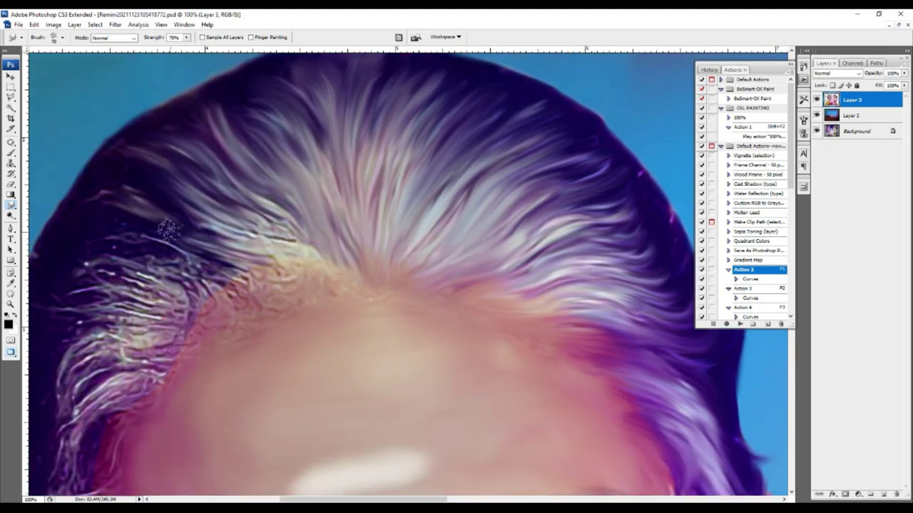
left_click_drag(242, 242, 135, 193)
left_click_drag(325, 231, 323, 189)
key("ctrl+minus")
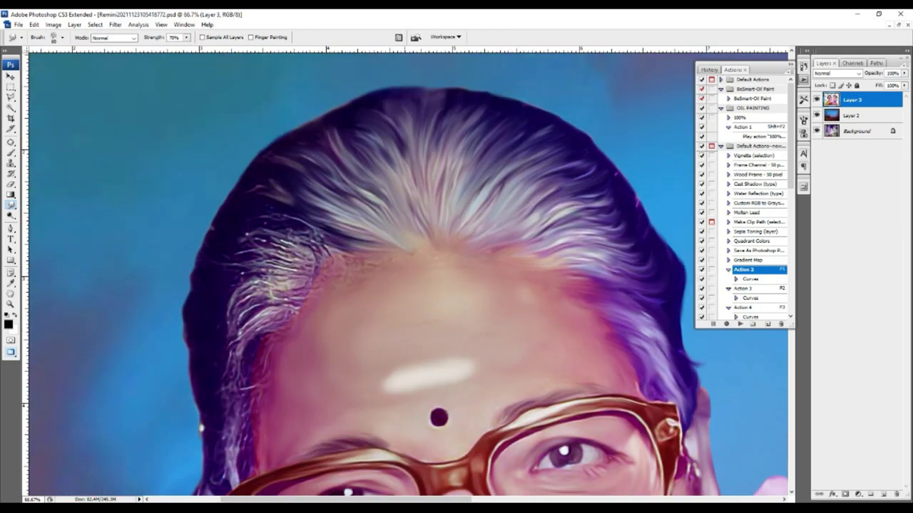
key("ctrl+plus")
left_click_drag(392, 235, 228, 164)
left_click_drag(285, 164, 150, 235)
mouse_move(214, 228)
left_mouse_down()
mouse_move(136, 300)
mouse_move(170, 332)
mouse_move(336, 235)
left_mouse_up()
left_click_drag(267, 309, 312, 194)
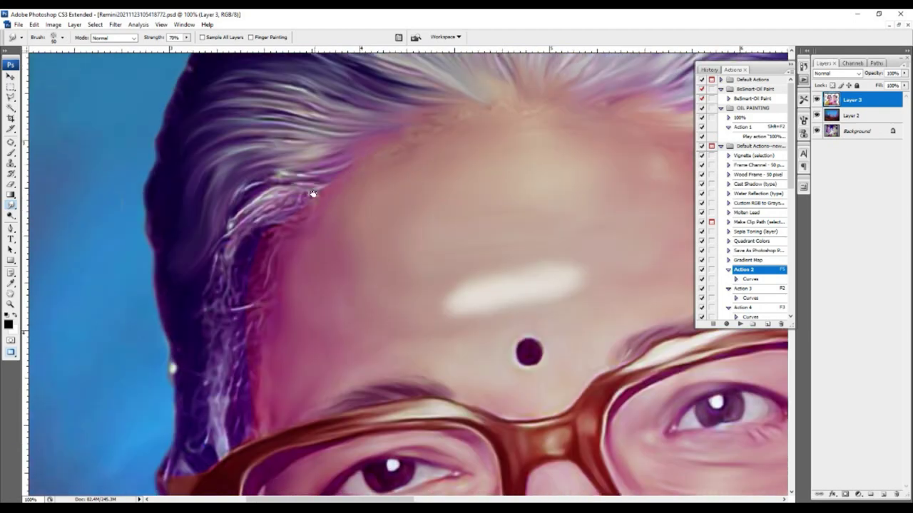
- Blend the left hairline strands further into the forehead, then view the whole portrait
left_click_drag(221, 347, 251, 218)
left_click_drag(289, 182, 263, 243)
left_click_drag(292, 206, 268, 268)
mouse_move(288, 235)
left_mouse_down()
mouse_move(243, 313)
mouse_move(263, 281)
mouse_move(219, 331)
left_mouse_up()
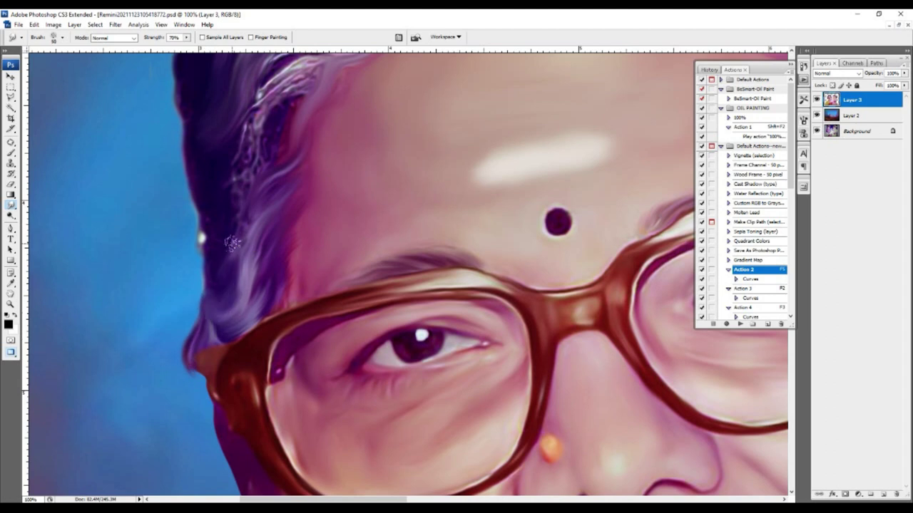
left_click_drag(235, 214, 223, 342)
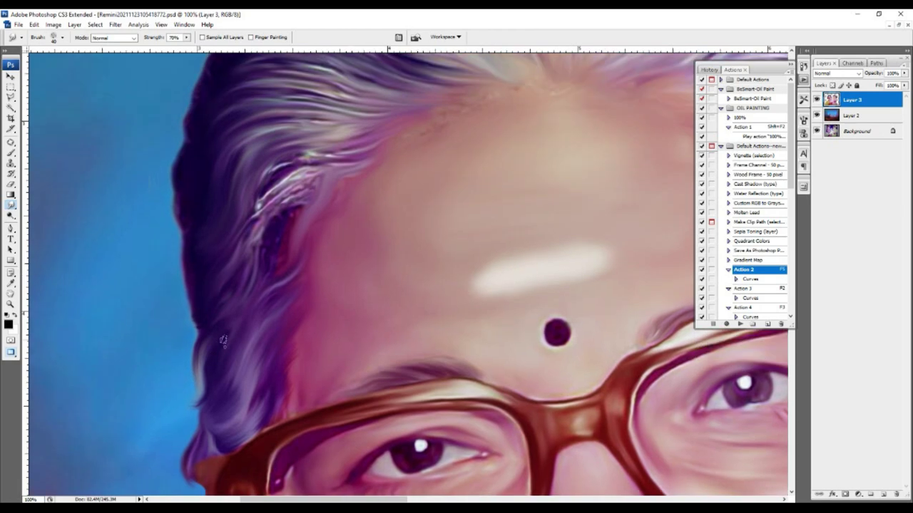
left_click_drag(201, 372, 209, 394)
left_click_drag(264, 285, 388, 166)
mouse_move(328, 175)
left_mouse_down()
mouse_move(271, 285)
mouse_move(319, 227)
left_mouse_up()
left_click_drag(326, 183, 335, 312)
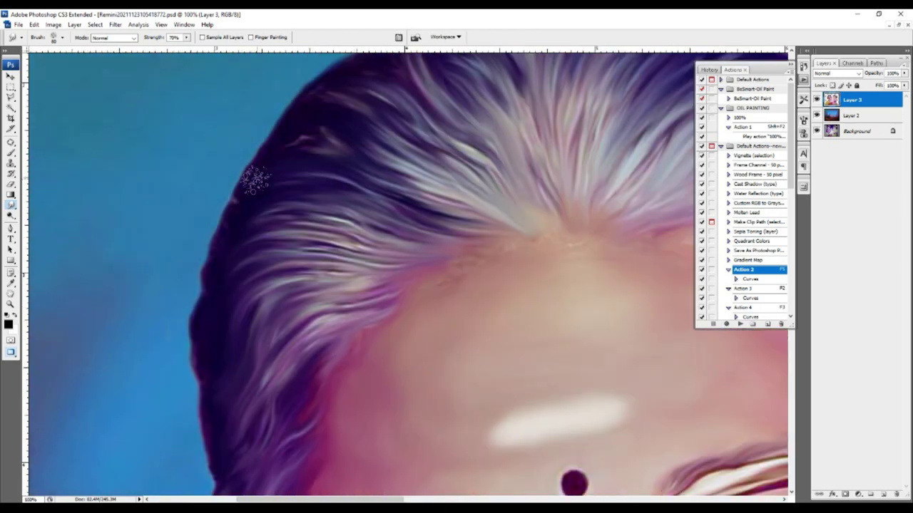
key("ctrl+minus")
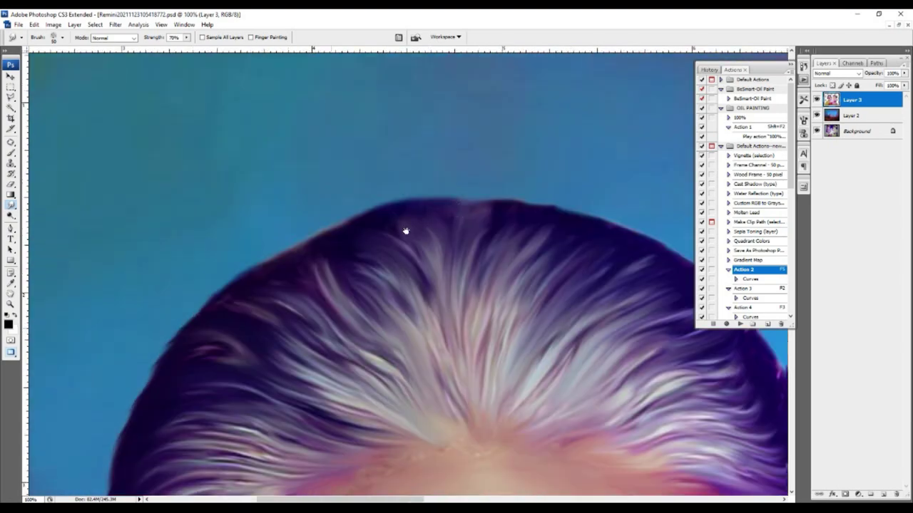
- Zoom in on the baby's forehead and swirl the dark hair curl into strands
key("ctrl+minus")
key("ctrl+minus")
key("ctrl+minus")
key("ctrl+plus")
key("ctrl+plus")
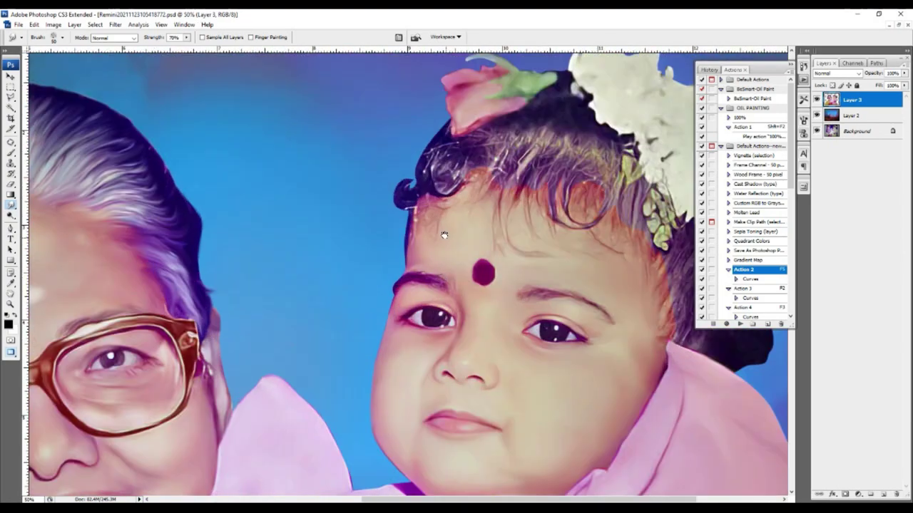
key("ctrl+plus")
key("ctrl+plus")
left_click_drag(413, 199, 441, 142)
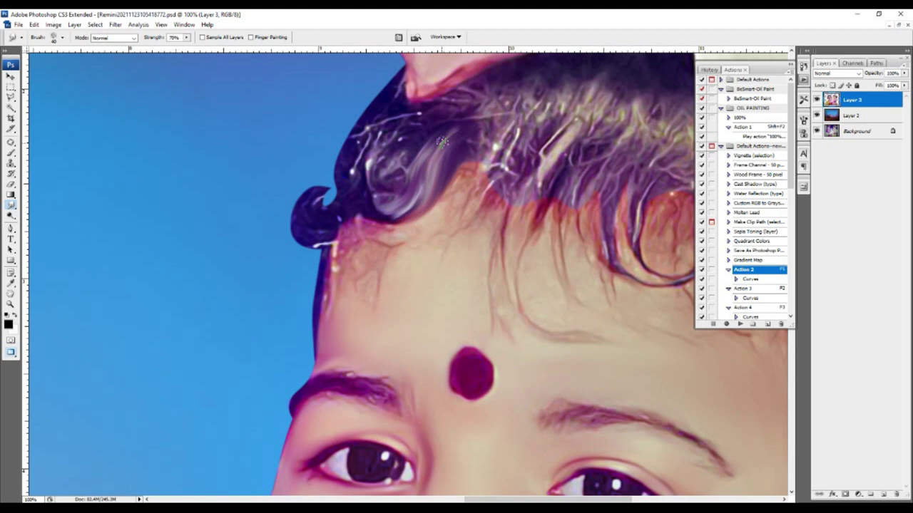
left_click_drag(385, 181, 405, 173)
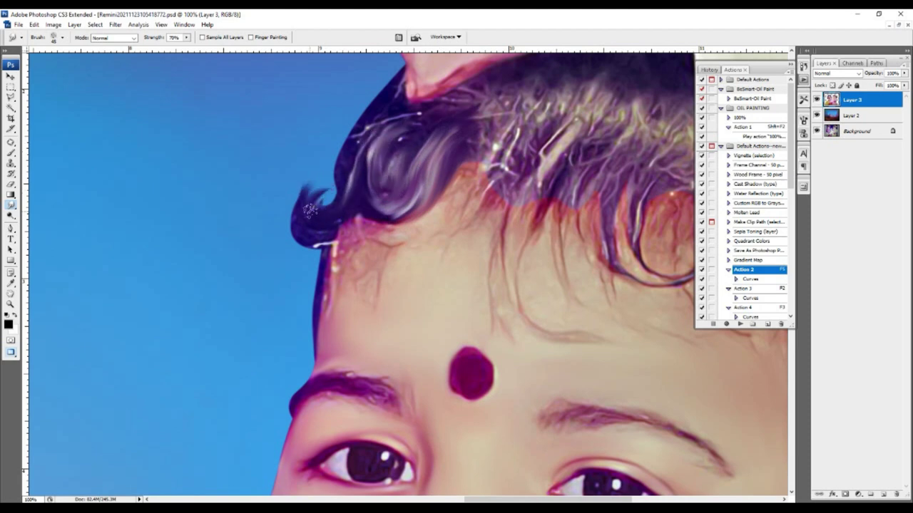
left_click_drag(354, 178, 328, 242)
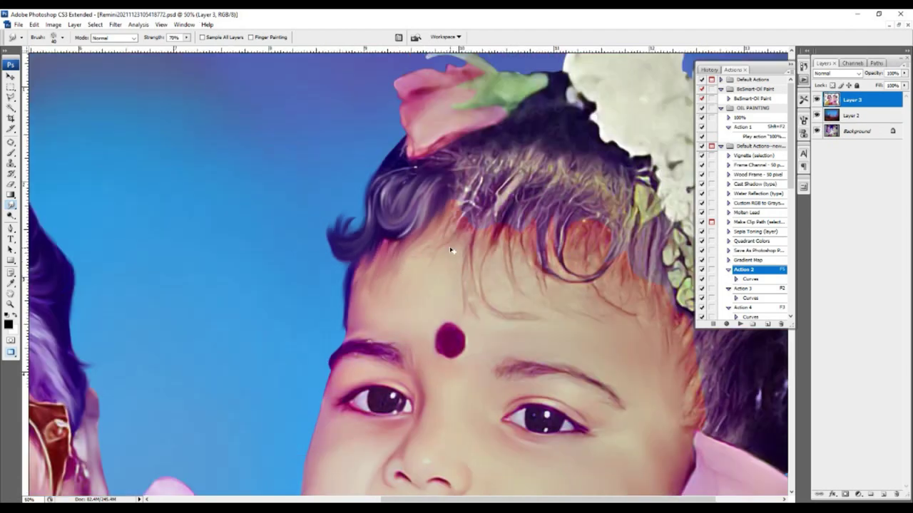
- Pan across the baby's eyes and forehead to the right side of the fringe
left_click_drag(326, 303, 437, 213)
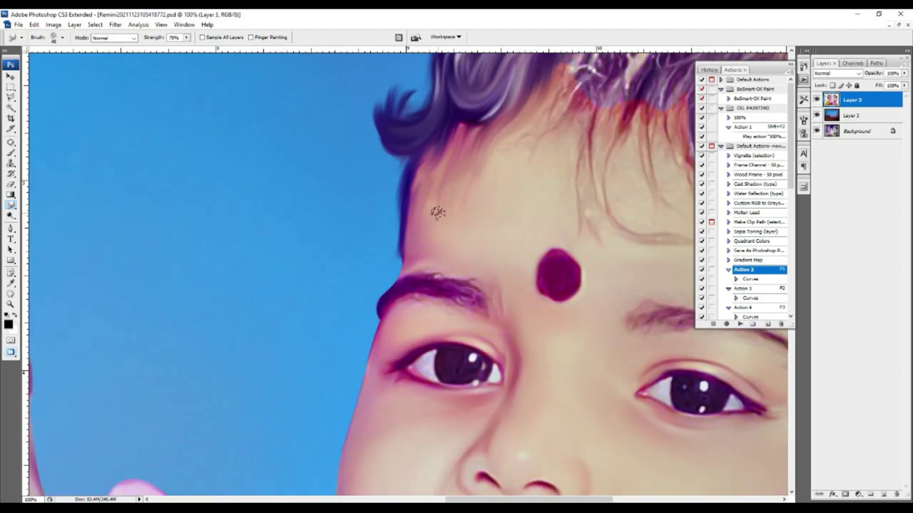
left_click_drag(499, 155, 392, 258)
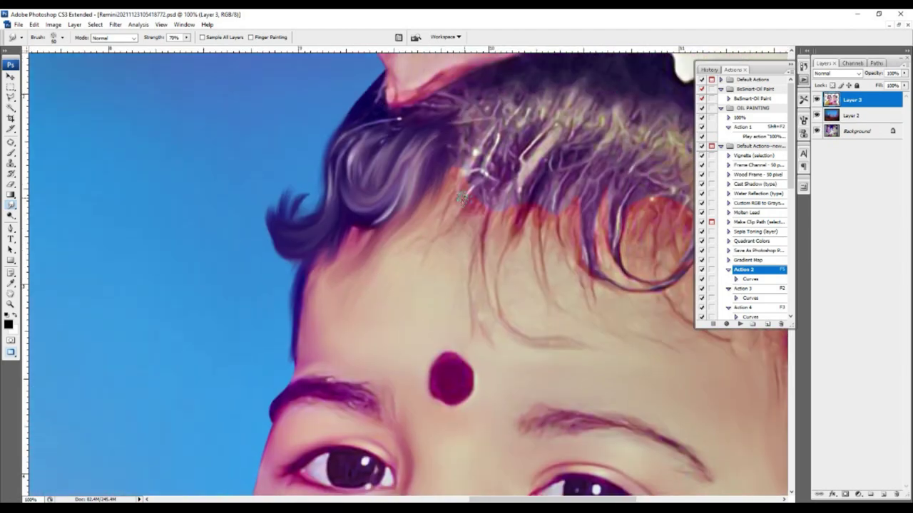
mouse_move(434, 221)
left_mouse_down()
mouse_move(375, 266)
mouse_move(403, 226)
left_mouse_up()
scroll(414, 300, "down", 2)
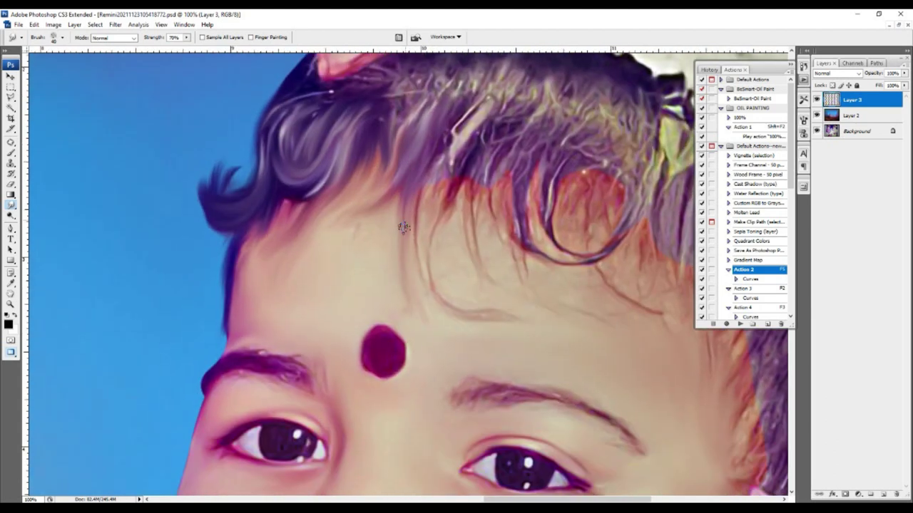
left_click_drag(421, 333, 390, 276)
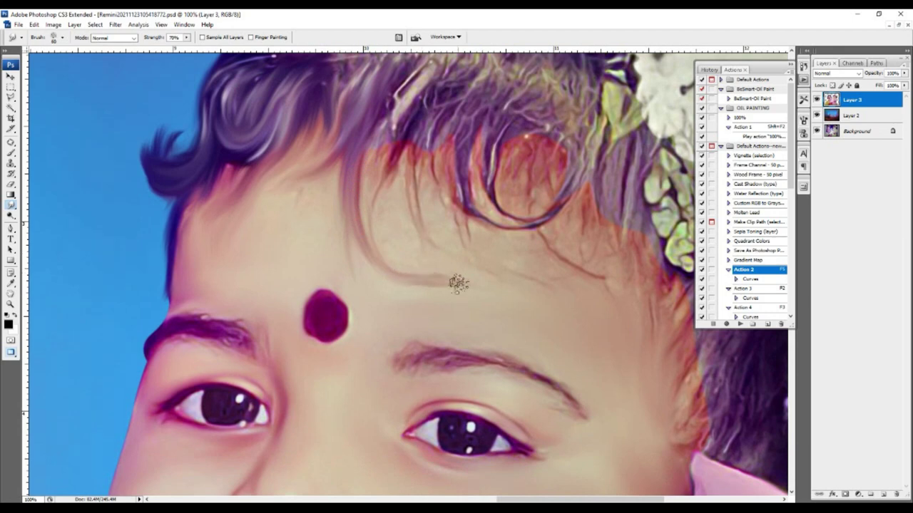
scroll(458, 283, "up", 2)
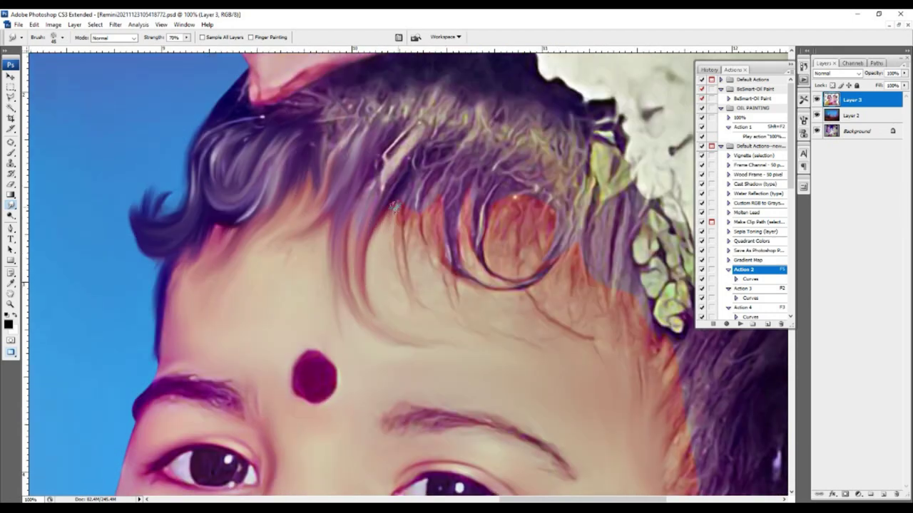
- Smudge the girl's fringe strands downward and cover the orange patch with purple hair
key("ctrl+0")
key("ctrl+alt+0")
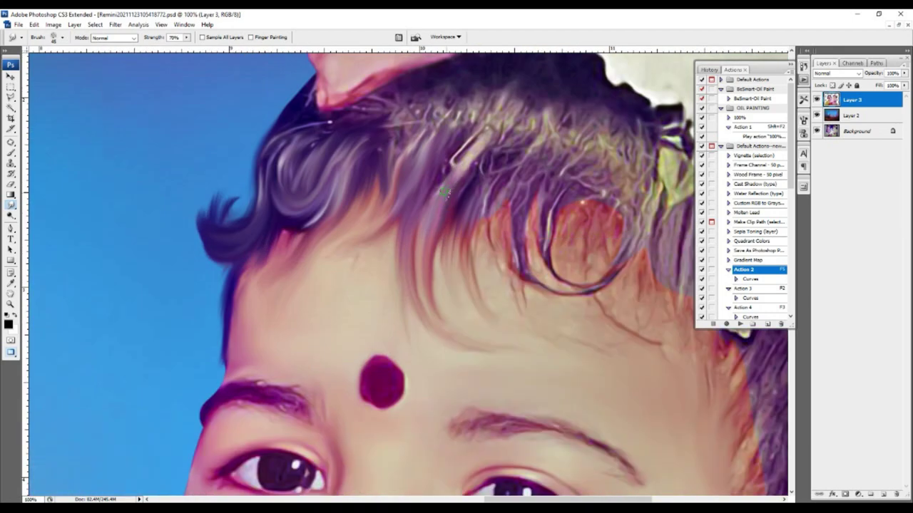
left_click_drag(462, 164, 426, 250)
left_click_drag(476, 143, 504, 214)
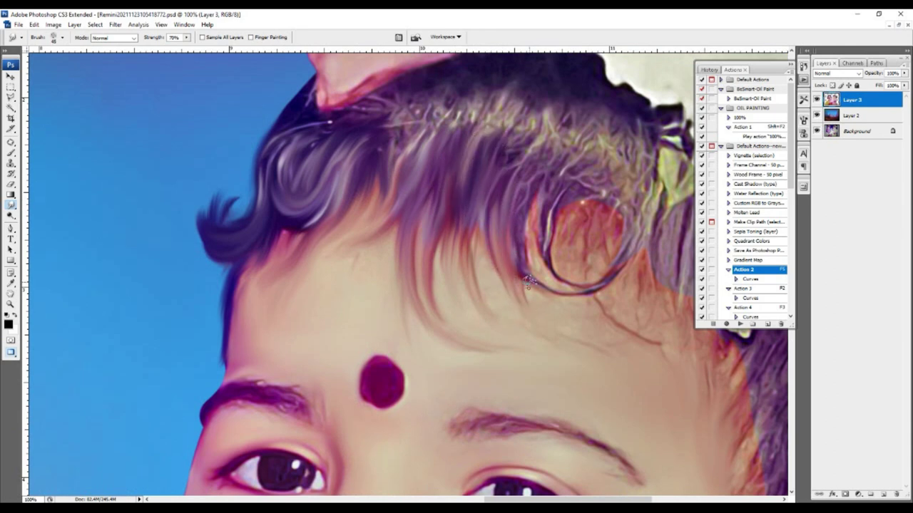
left_click_drag(532, 178, 455, 224)
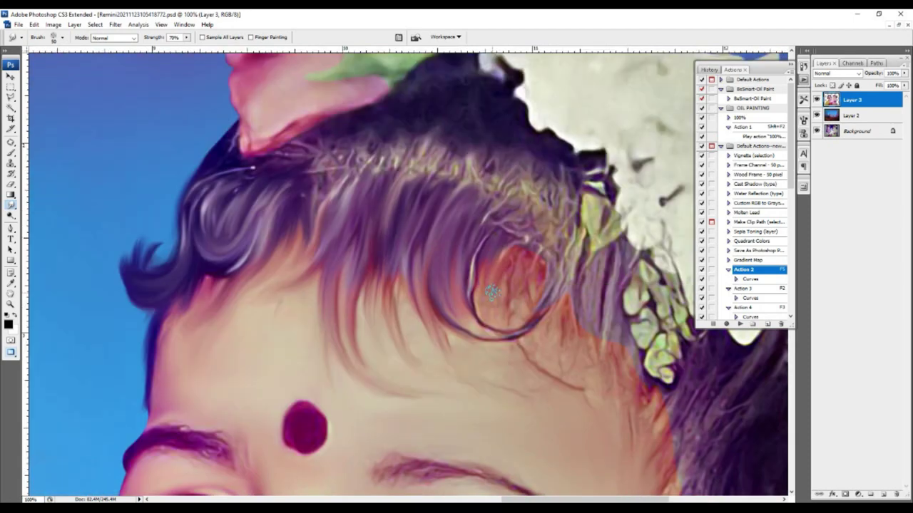
mouse_move(508, 196)
left_mouse_down()
mouse_move(485, 299)
mouse_move(513, 315)
mouse_move(506, 322)
left_mouse_up()
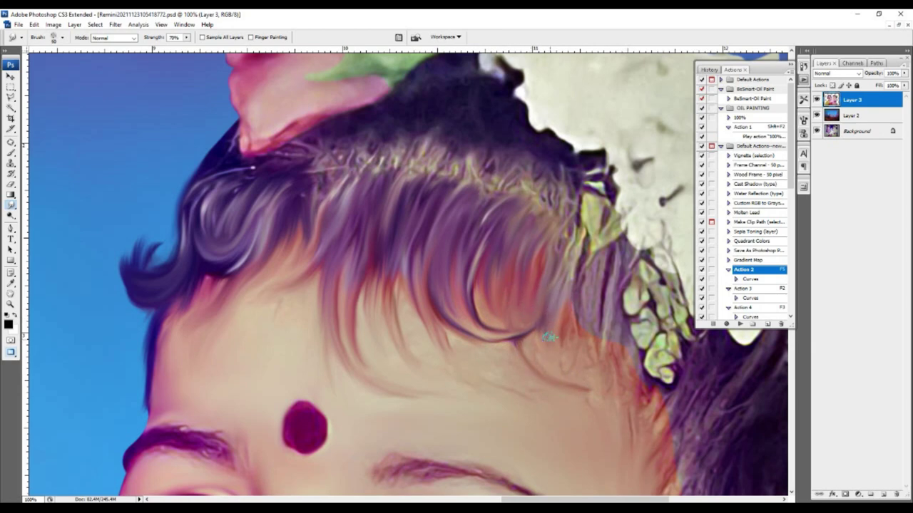
- Blend the hair strands beside the flower
left_click_drag(585, 286, 464, 313)
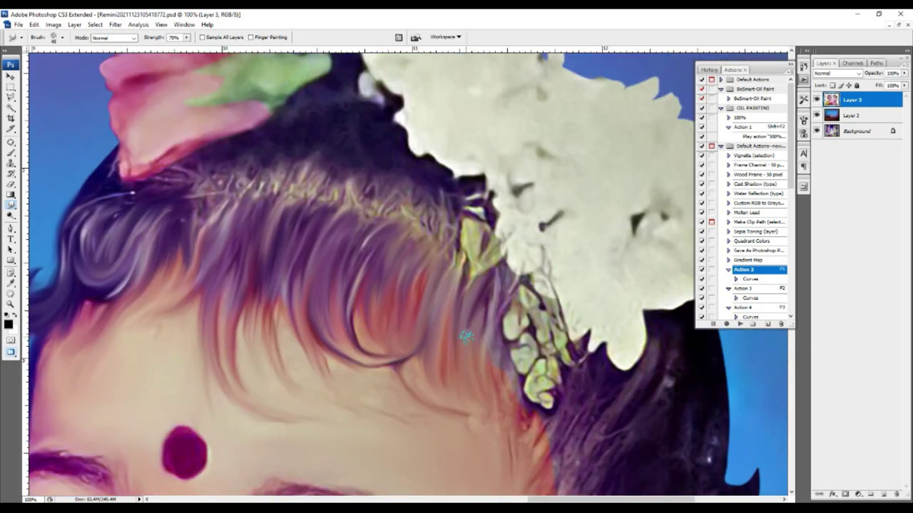
scroll(484, 333, "down", 5)
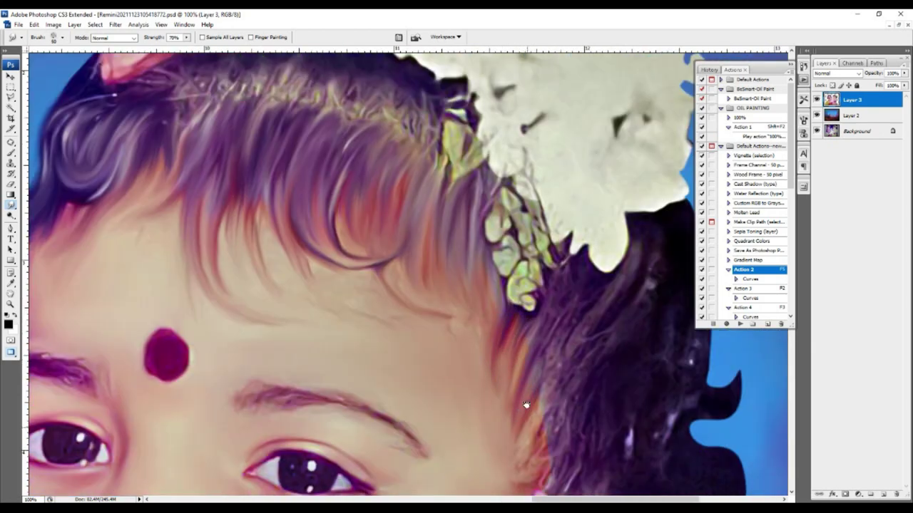
scroll(499, 421, "right", 1)
key("ctrl+minus")
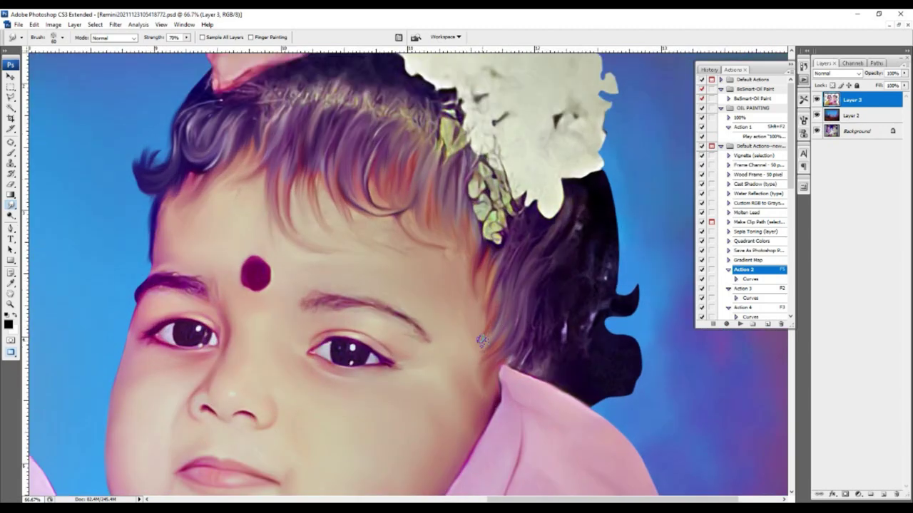
key("ctrl+plus")
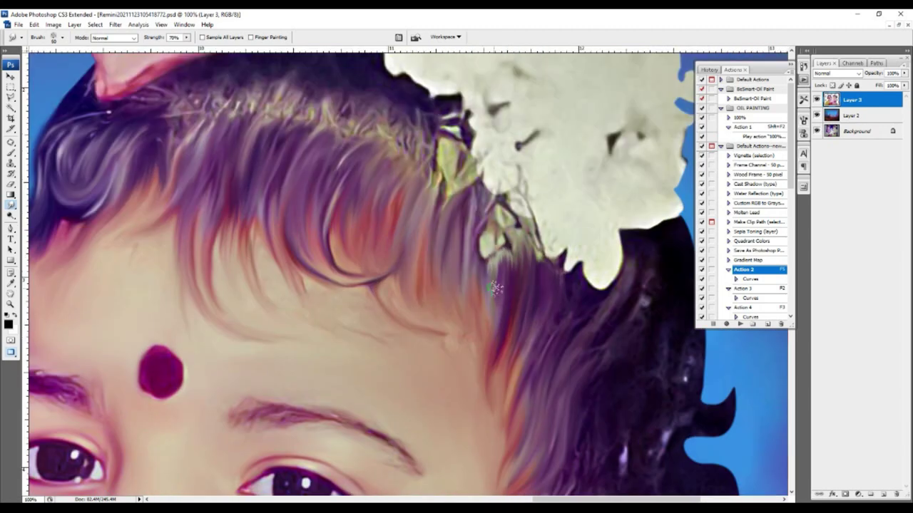
mouse_move(519, 279)
left_mouse_down()
mouse_move(518, 236)
mouse_move(504, 306)
left_mouse_up()
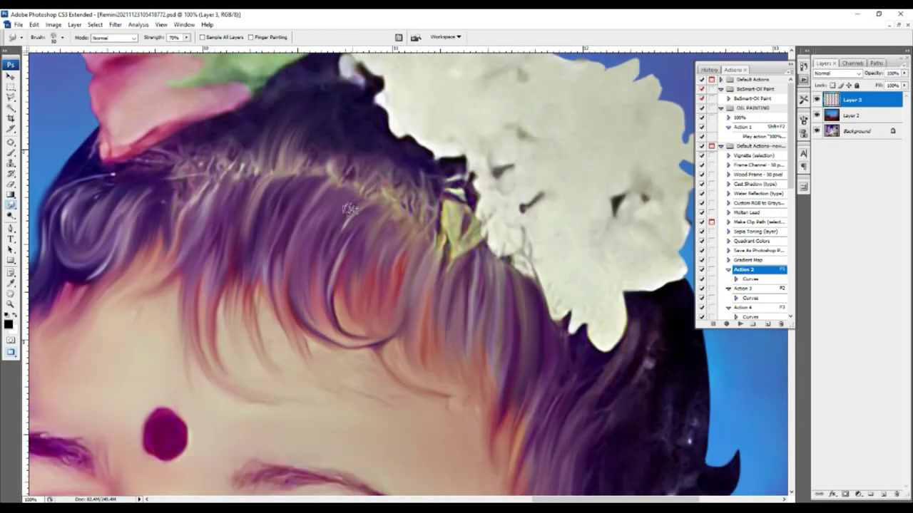
- Pan across the hair, flower and blue background toward the right hair edge
left_click_drag(300, 87, 301, 165)
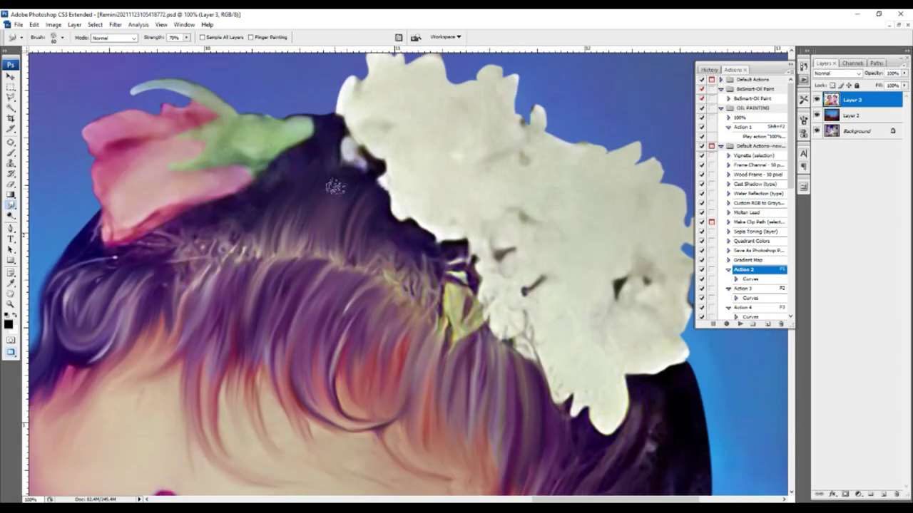
left_click_drag(275, 214, 327, 163)
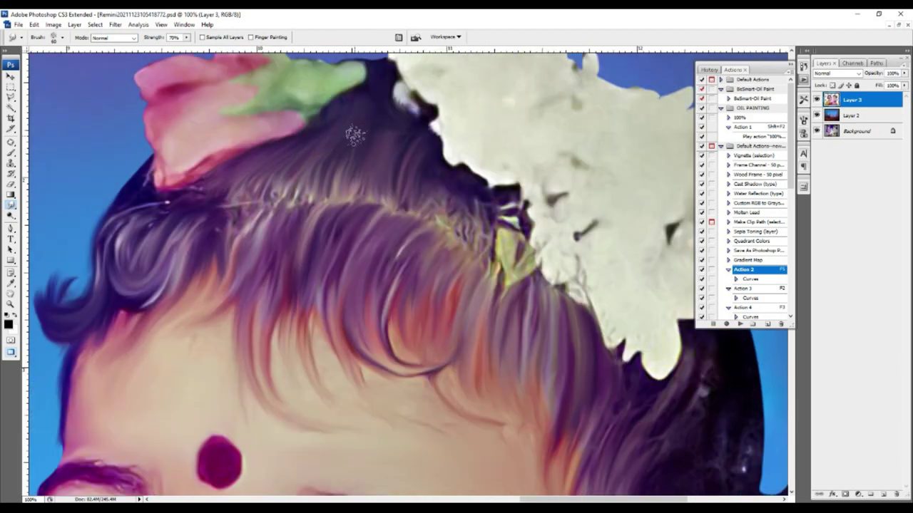
left_click_drag(253, 176, 341, 164)
left_click_drag(222, 191, 223, 177)
mouse_move(599, 216)
left_mouse_down()
mouse_move(510, 210)
mouse_move(496, 228)
mouse_move(521, 223)
left_mouse_up()
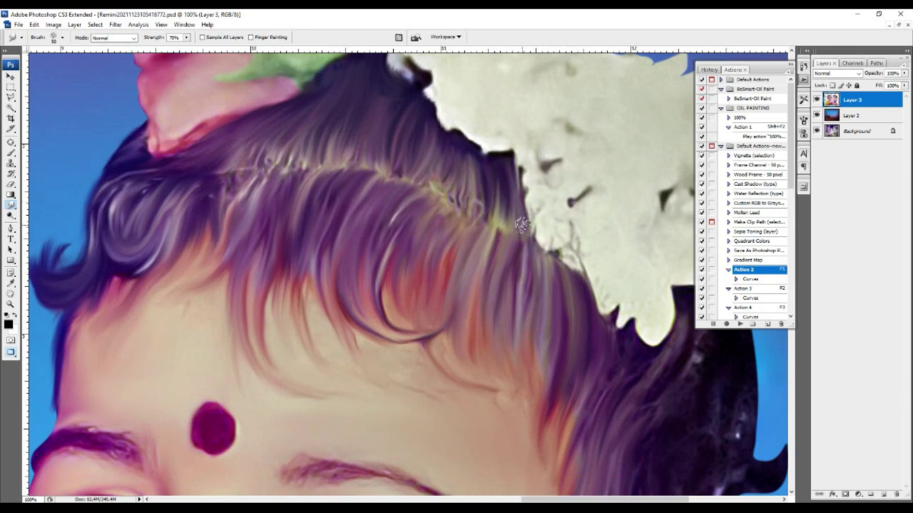
scroll(521, 223, "down", 4)
scroll(314, 206, "up", 2)
scroll(314, 206, "up", 2)
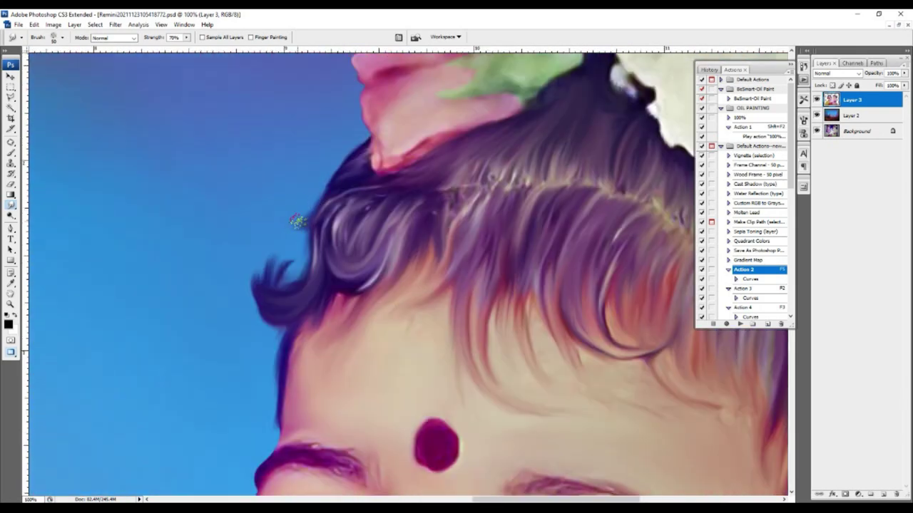
scroll(298, 221, "down", 2)
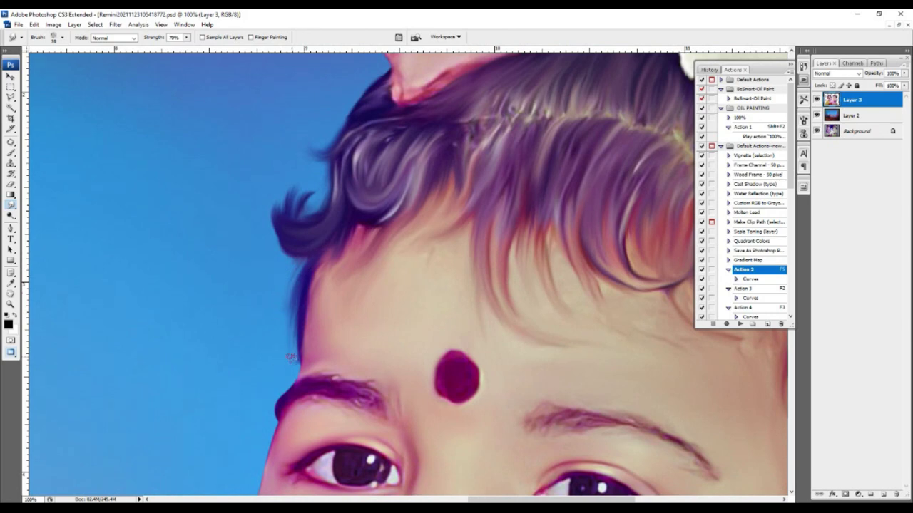
scroll(329, 231, "down", 2)
scroll(395, 215, "up", 2)
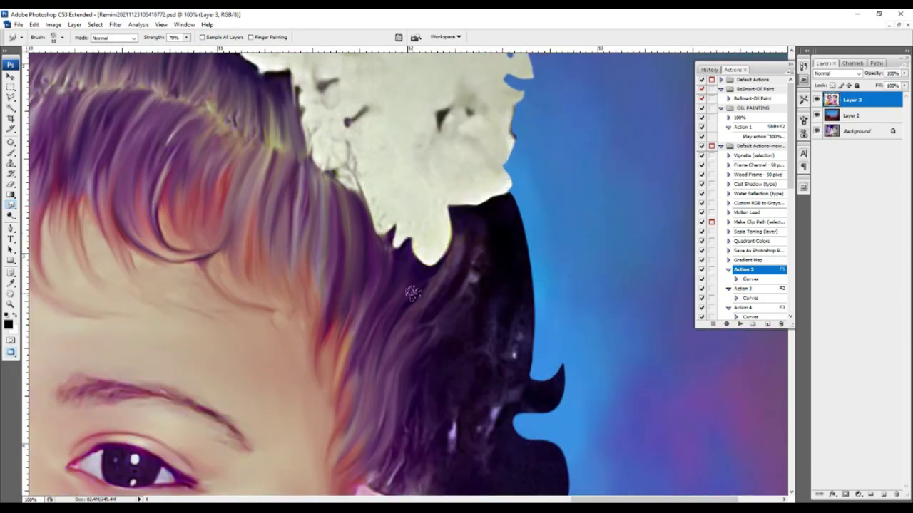
scroll(449, 306, "down", 3)
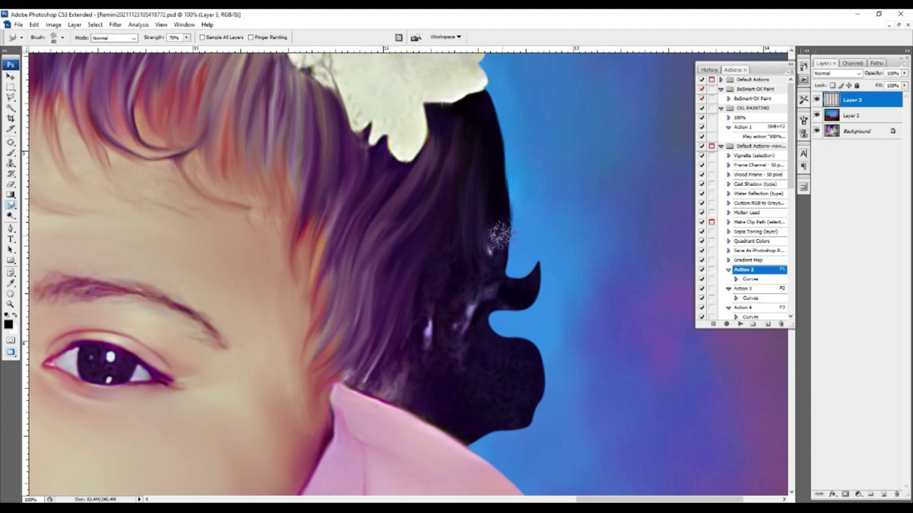
- Smudge the right hair edge into wavy curls and fill the blue notch with dark hair
left_click_drag(499, 235, 552, 269)
mouse_move(513, 114)
left_mouse_down()
mouse_move(533, 204)
mouse_move(499, 271)
left_mouse_up()
left_click_drag(540, 328, 532, 370)
left_click_drag(542, 278, 464, 320)
mouse_move(527, 299)
left_mouse_down()
mouse_move(433, 326)
mouse_move(464, 382)
mouse_move(399, 338)
mouse_move(489, 418)
mouse_move(544, 367)
mouse_move(478, 367)
mouse_move(540, 387)
mouse_move(481, 380)
mouse_move(534, 350)
mouse_move(483, 402)
mouse_move(448, 240)
mouse_move(442, 254)
mouse_move(472, 341)
left_mouse_up()
mouse_move(427, 375)
left_mouse_down()
mouse_move(452, 360)
mouse_move(480, 387)
left_mouse_up()
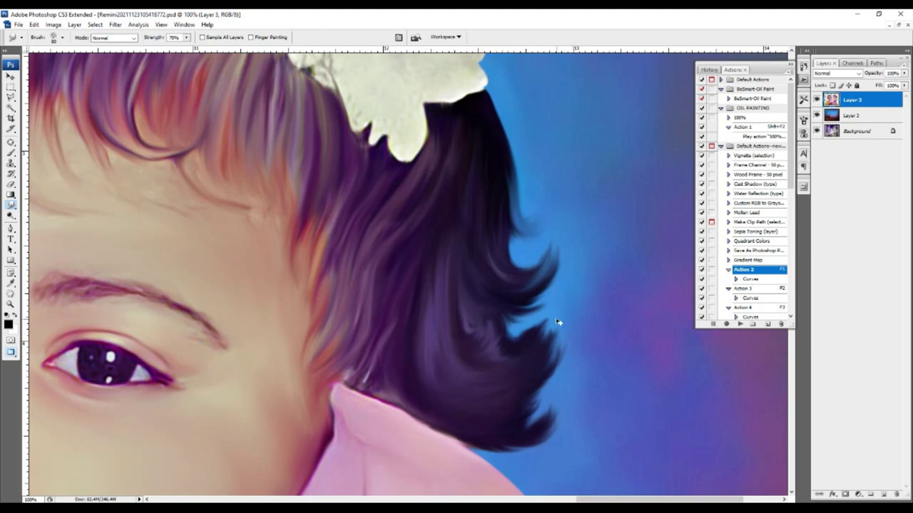
key("ctrl+minus")
key("ctrl+minus")
key("ctrl+minus")
- Stamp all visible work onto a new Layer 4 and remove Layer 3
key("ctrl+shift+alt+n")
key("v")
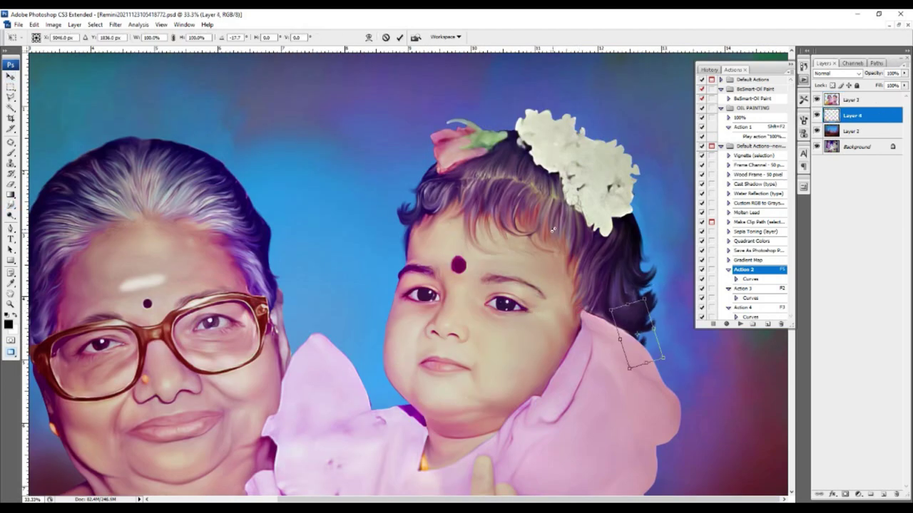
key("ctrl+e")
key("c")
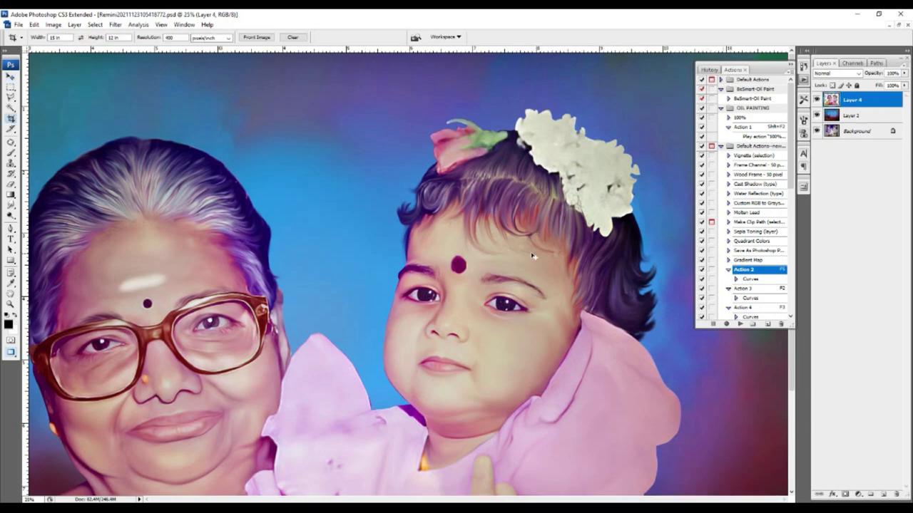
- Smudge the girl's left eyebrow and right eyebrow tail darker and smoother
key("ctrl+minus")
key("r")
key("ctrl+plus")
key("ctrl+plus")
key("ctrl+plus")
mouse_move(421, 271)
left_mouse_down()
mouse_move(356, 235)
mouse_move(324, 236)
mouse_move(300, 257)
left_mouse_up()
left_click_drag(321, 257, 185, 236)
left_click_drag(428, 249, 510, 260)
left_click_drag(560, 276, 512, 246)
- Trace a Pen path around the grandmother's hand and wrist and convert it to a selection
key("ctrl+minus")
key("ctrl+minus")
key("ctrl+minus")
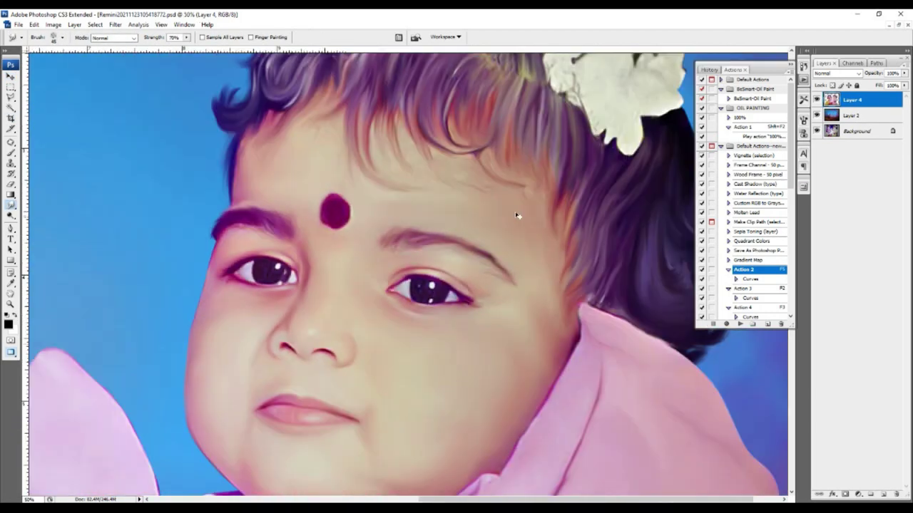
key("ctrl+minus")
key("ctrl+minus")
key("ctrl+plus")
key("ctrl+plus")
key("ctrl+plus")
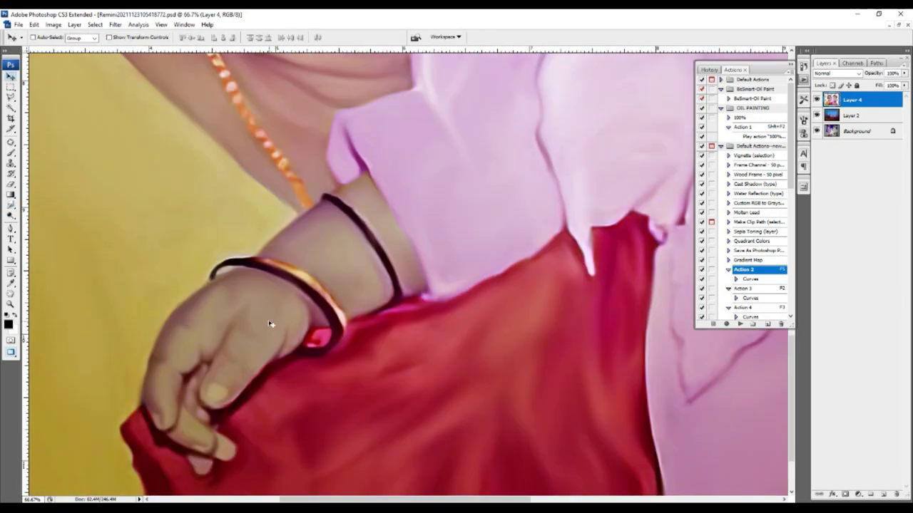
left_click_drag(365, 173, 404, 235)
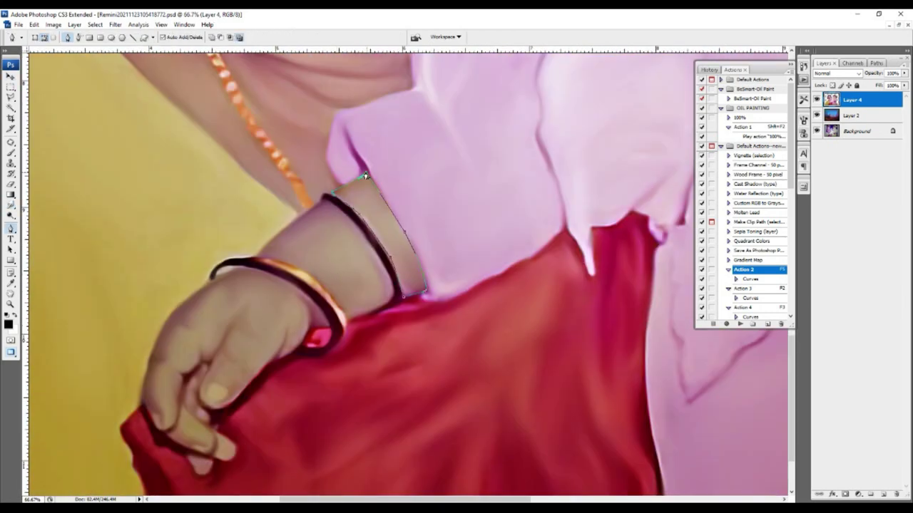
left_click_drag(254, 257, 392, 185)
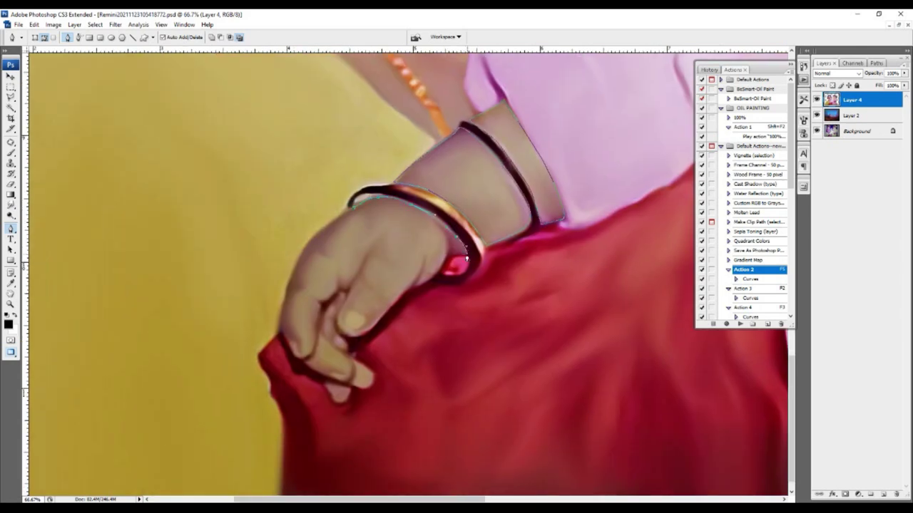
key("ctrl+Return")
- Shift the hand's colours toward blue with Color Balance
key("ctrl+b")
left_click_drag(734, 154, 741, 155)
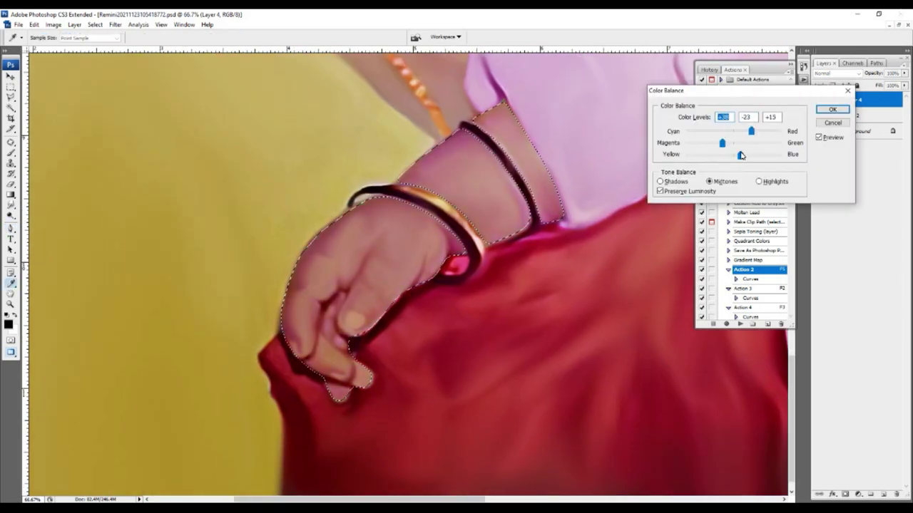
key("Return")
- Cut the Yellows to -72 in Selective Color for the hand selection
left_click(63, 27)
left_click(179, 179)
left_click(718, 133)
left_click(688, 142)
left_click_drag(689, 197, 655, 198)
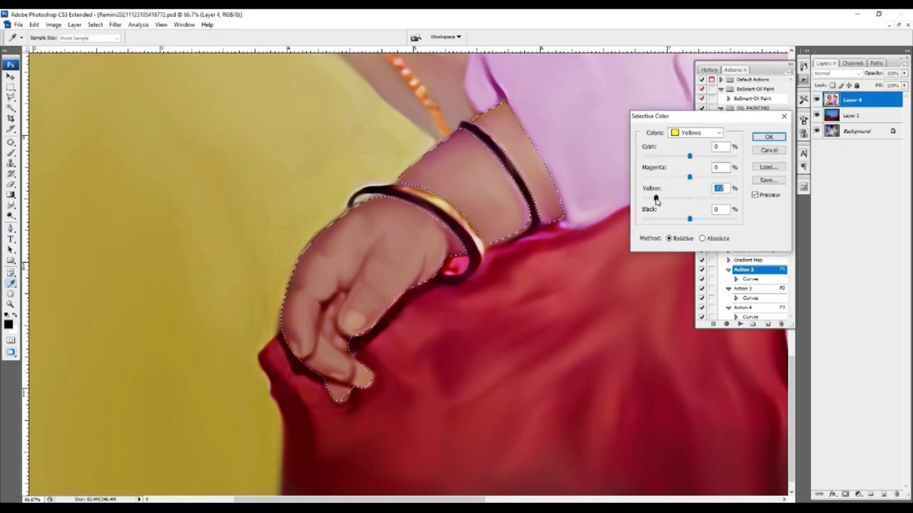
left_click(768, 137)
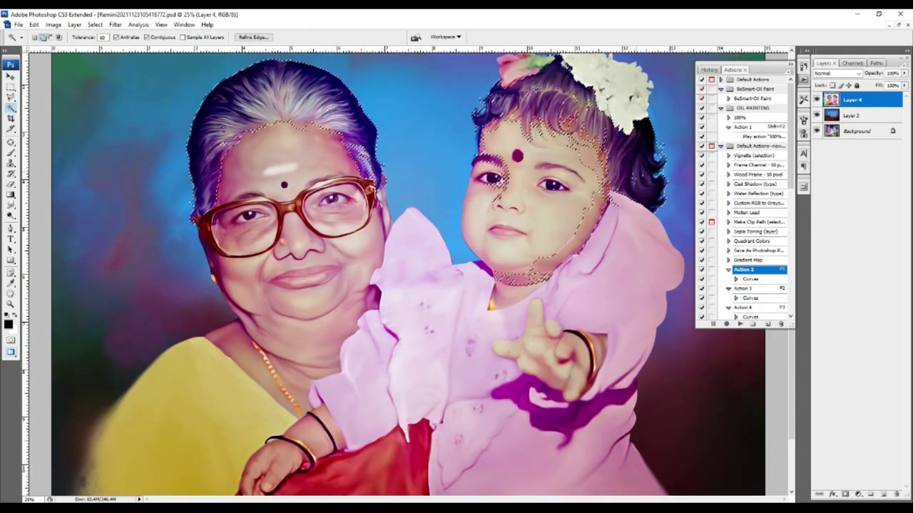
- Adjust the yellow to deepen the selected skin tones and apply the colour change
key("l")
left_click(612, 196)
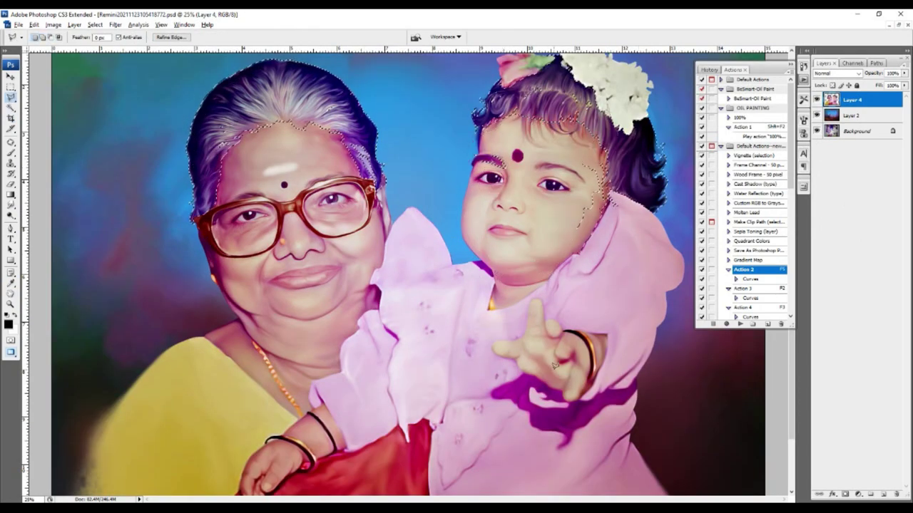
mouse_move(689, 198)
left_mouse_down()
mouse_move(703, 197)
mouse_move(696, 218)
mouse_move(719, 198)
mouse_move(679, 176)
left_mouse_up()
key("Return")
key("c")
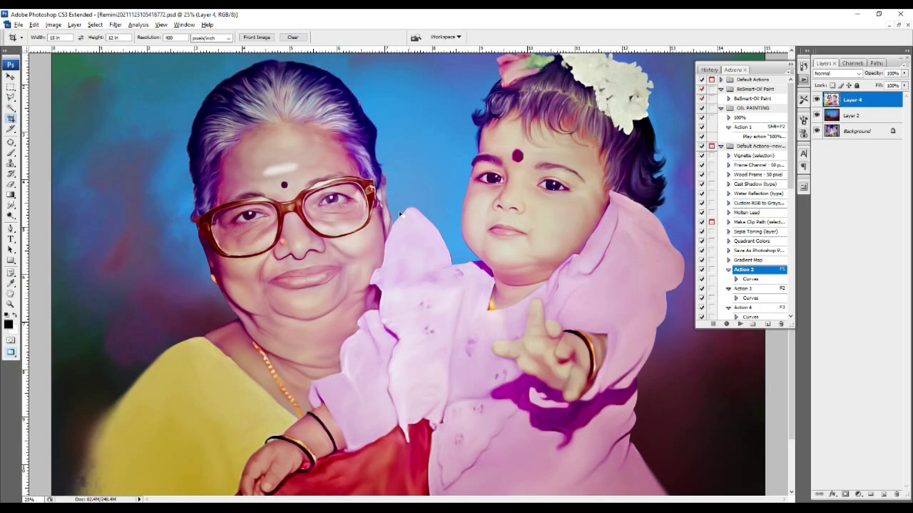
- Loosely lasso the lower part of the picture and feather the selection
key("ctrl+minus")
key("l")
left_click_drag(670, 264, 660, 399)
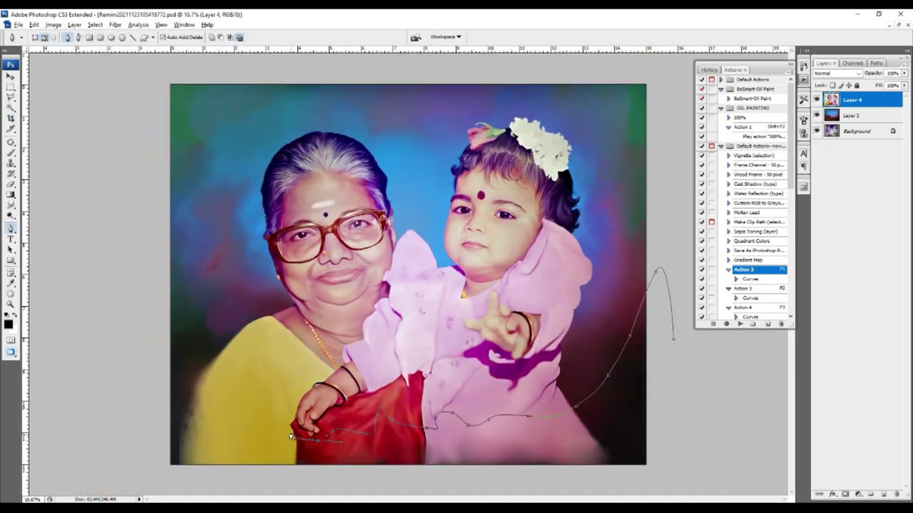
key("ctrl+alt+d")
key("Return")
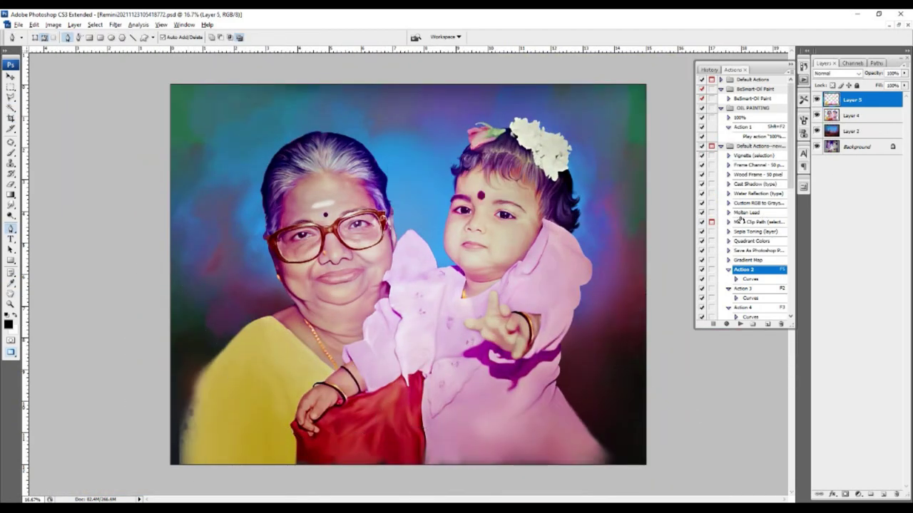
- Set the Smudge tool to a very large soft brush for the bottom area
key("r")
right_click(432, 279)
double_click(643, 472)
key("ctrl+plus")
key("ctrl+plus")
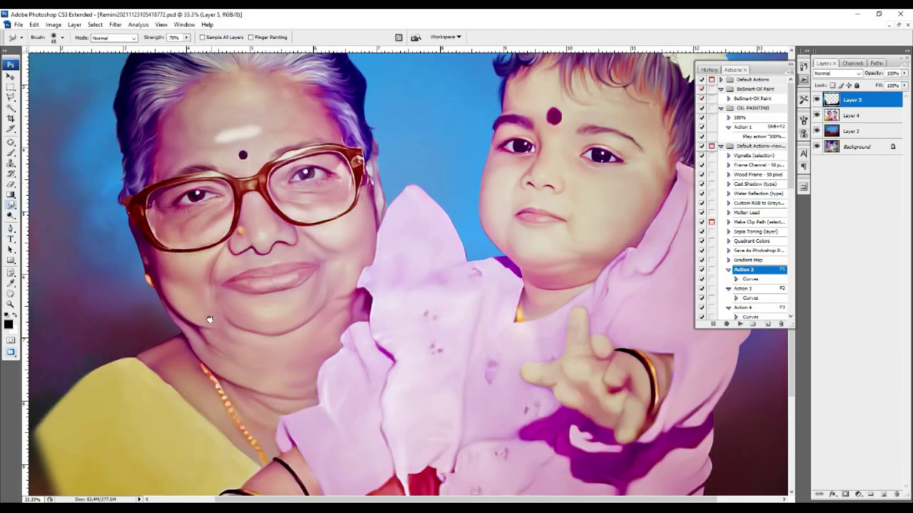
key("1")
key("8")
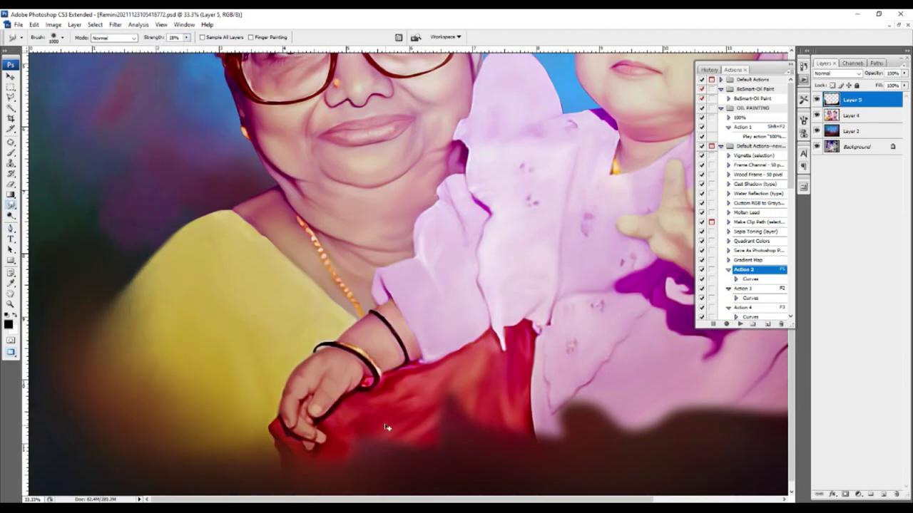
key("ctrl+minus")
key("bracketright")
- Smudge the dark bottom edge of the portrait into a soft fade
mouse_move(428, 456)
left_mouse_down()
mouse_move(663, 442)
mouse_move(556, 428)
left_mouse_up()
key("ctrl+minus")
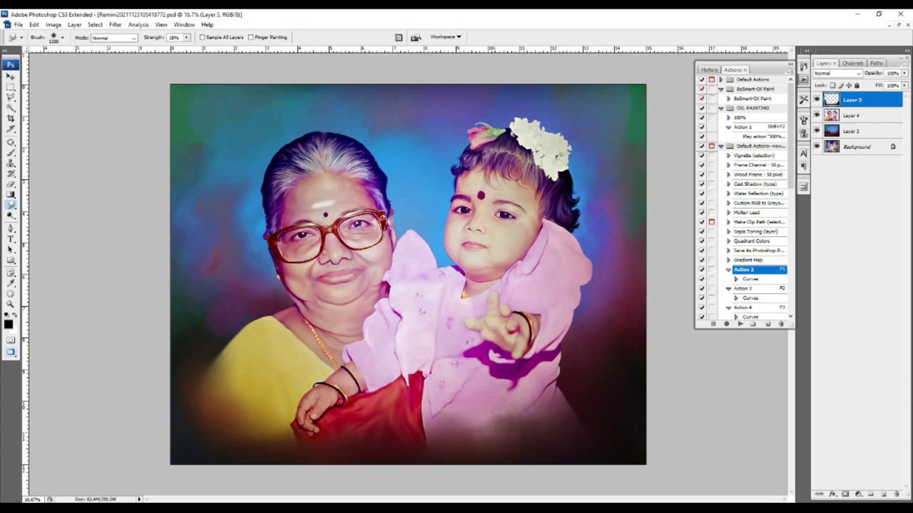
key("bracketright")
key("bracketright")
mouse_move(521, 376)
left_mouse_down()
mouse_move(347, 479)
mouse_move(235, 461)
left_mouse_up()
key("c")
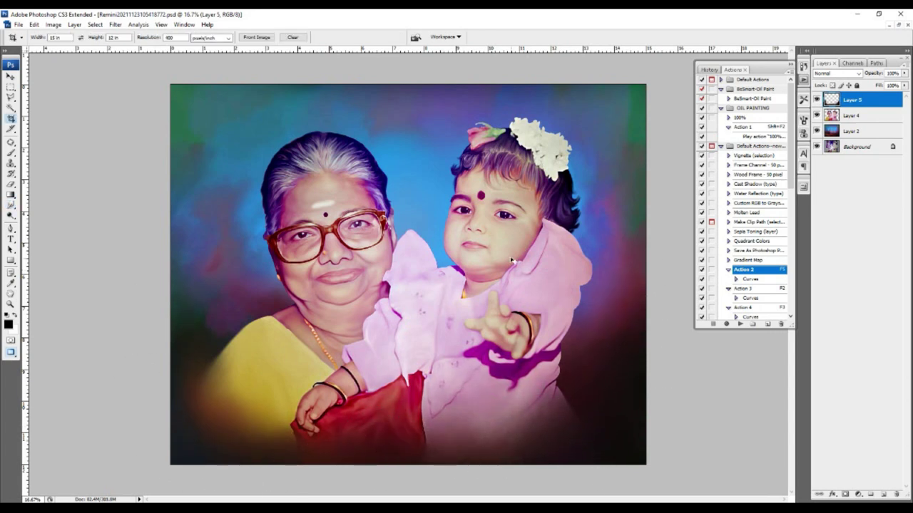
- Close the abstract background document and show the original photo beside the widened, enlarged Untitled-1 portrait
key("ctrl+alt+w")
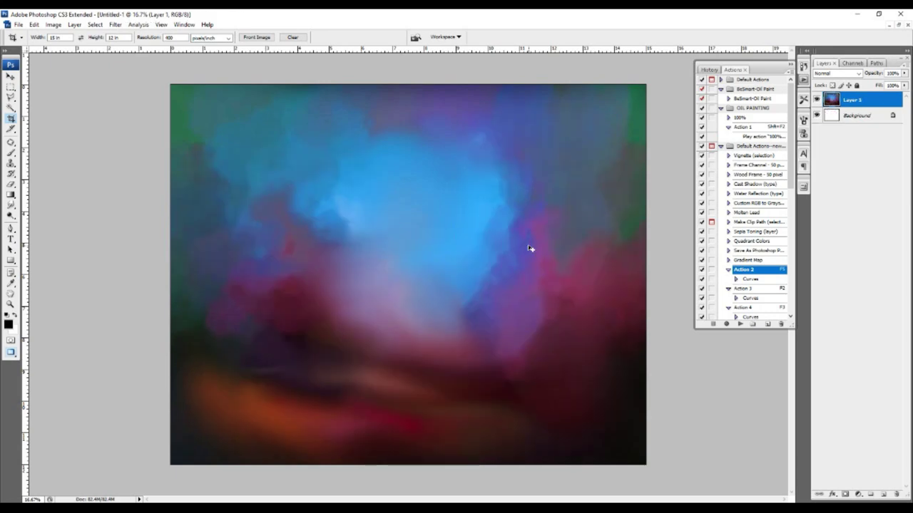
left_click(465, 198)
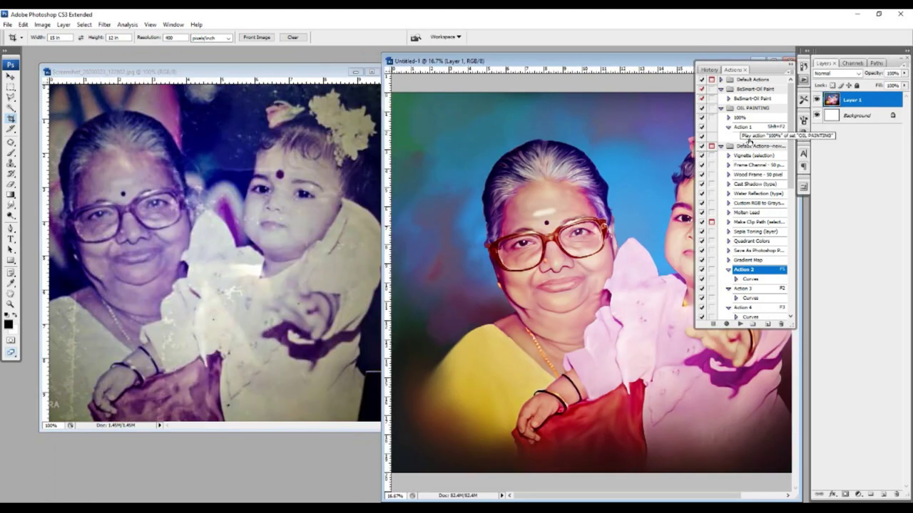
key("f")
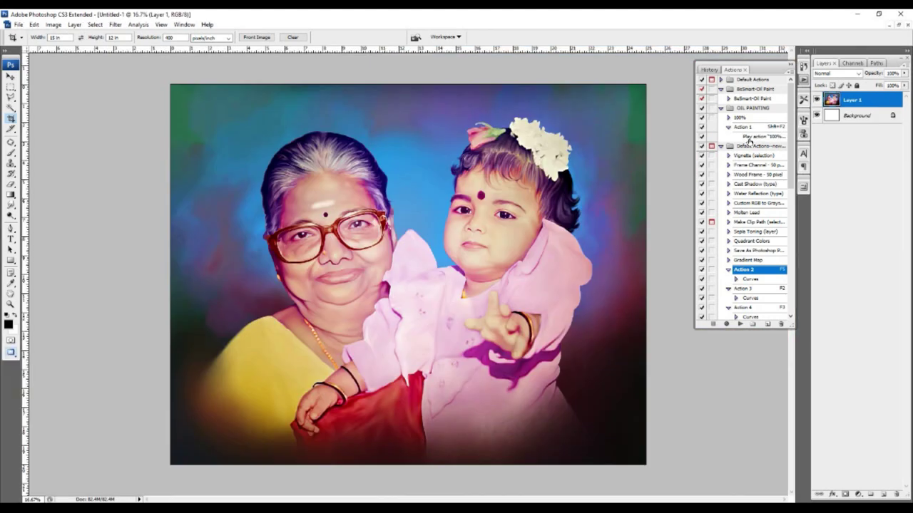
key("f")
key("f")
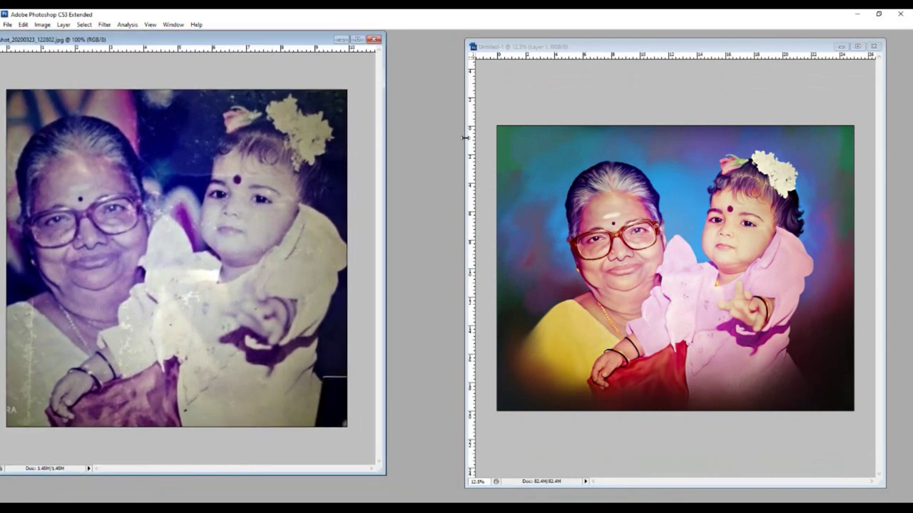
left_click_drag(465, 137, 362, 137)
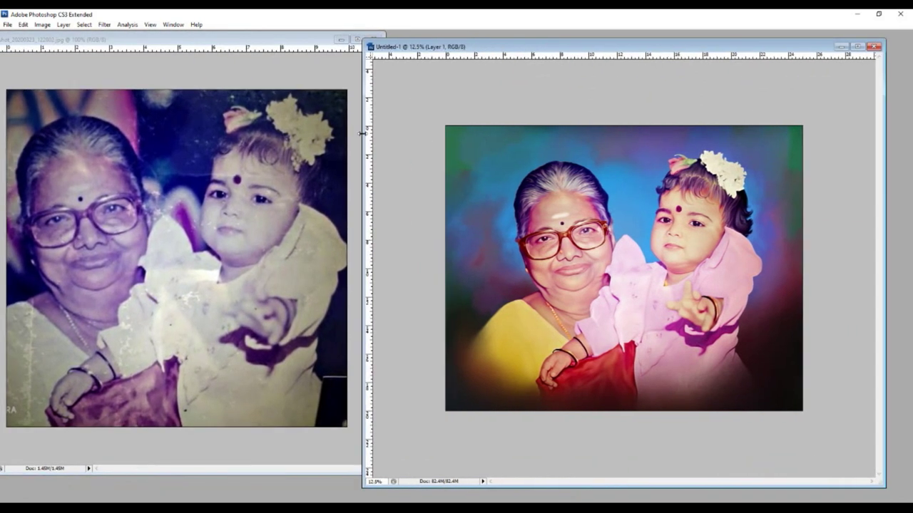
key("ctrl+plus")
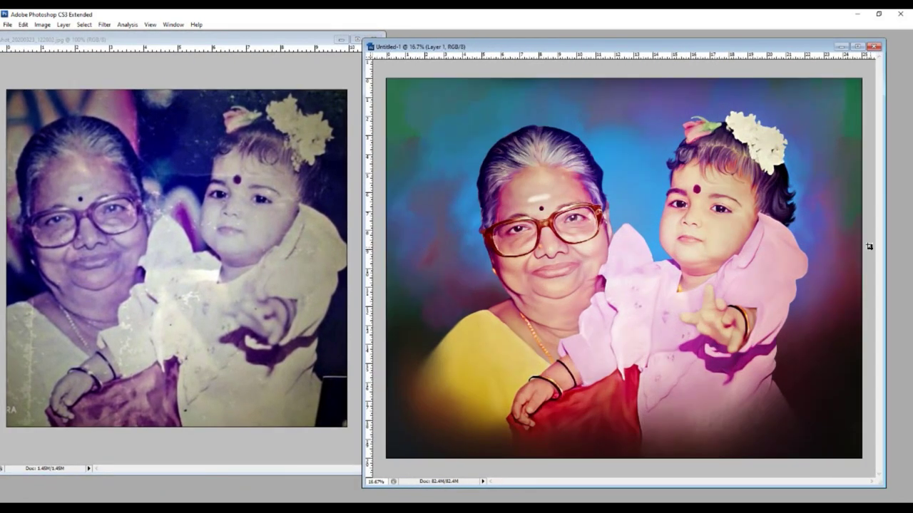